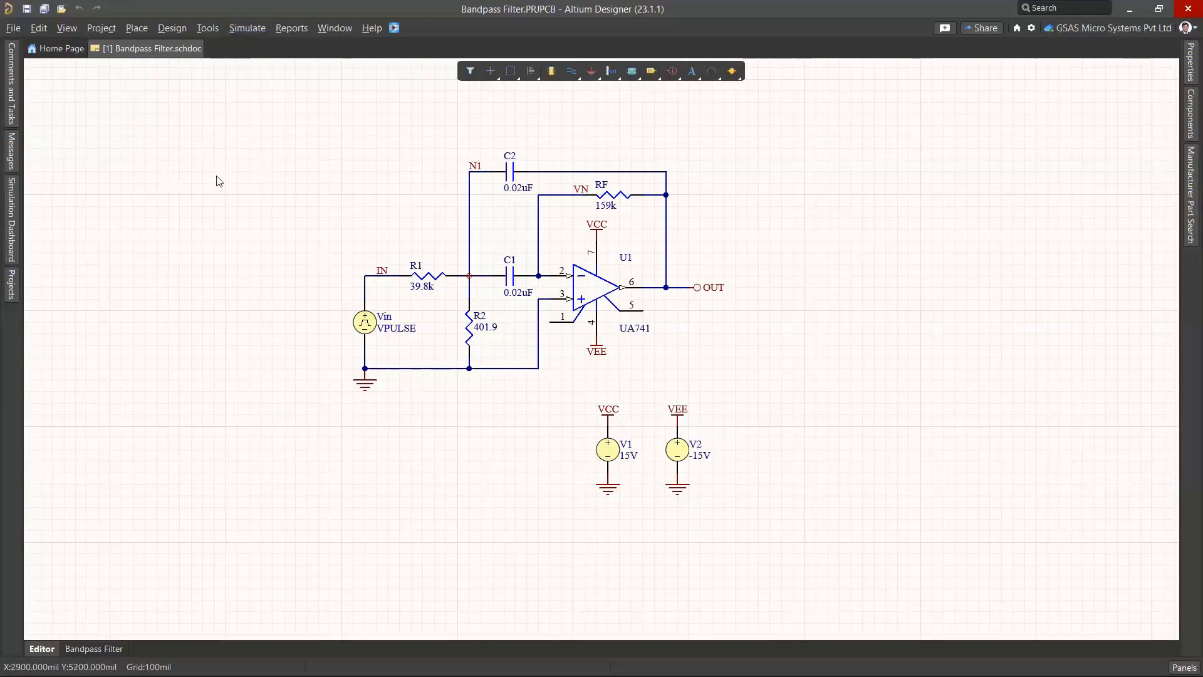
# Open and close the Simulation Dashboard, Messages and Comments panels, then show the Bandpass Filter project tree
pyautogui.click(11, 198)
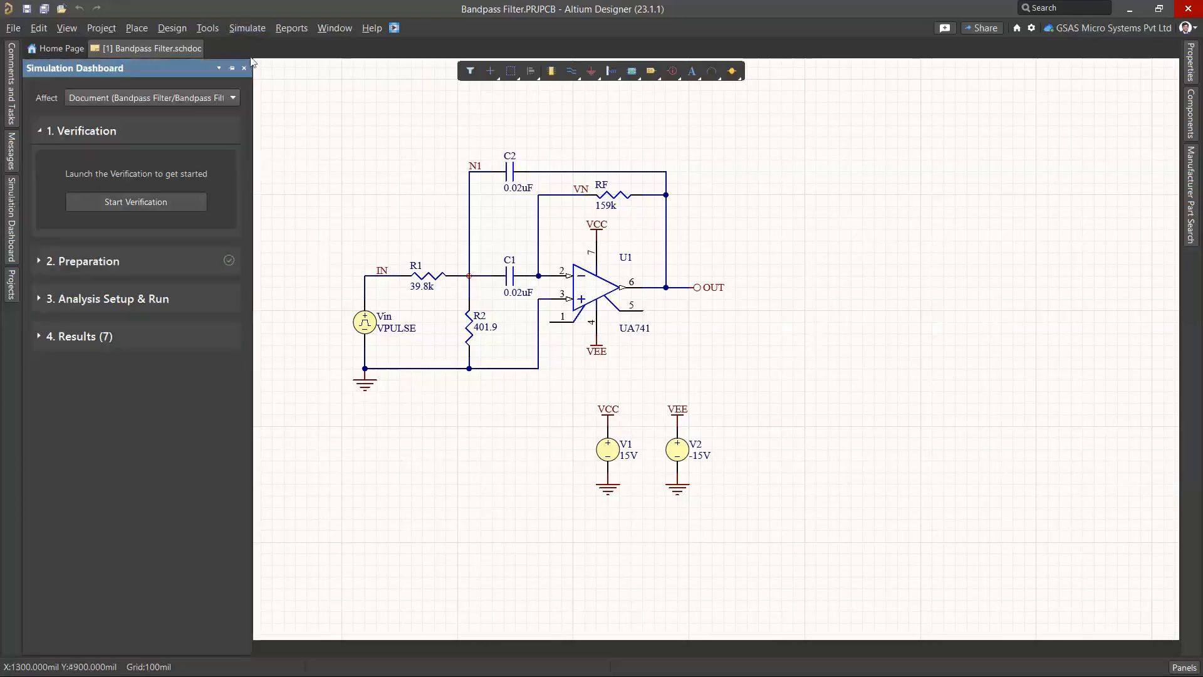
pyautogui.click(244, 68)
pyautogui.click(11, 165)
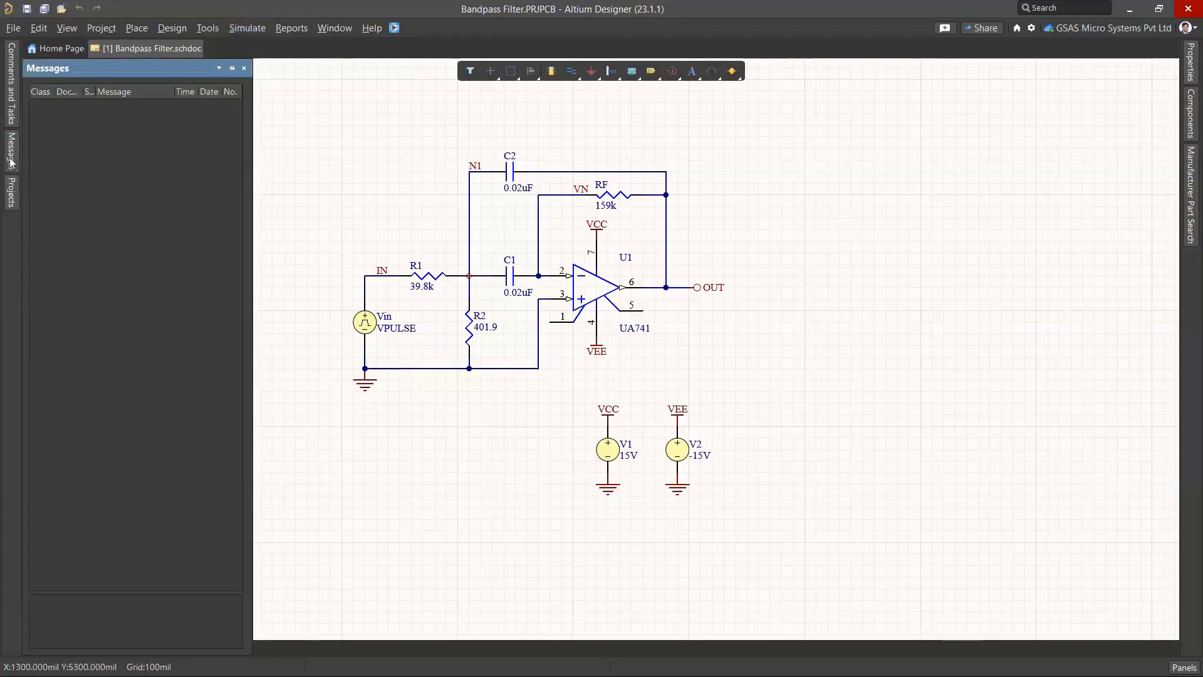
pyautogui.click(244, 67)
pyautogui.click(12, 110)
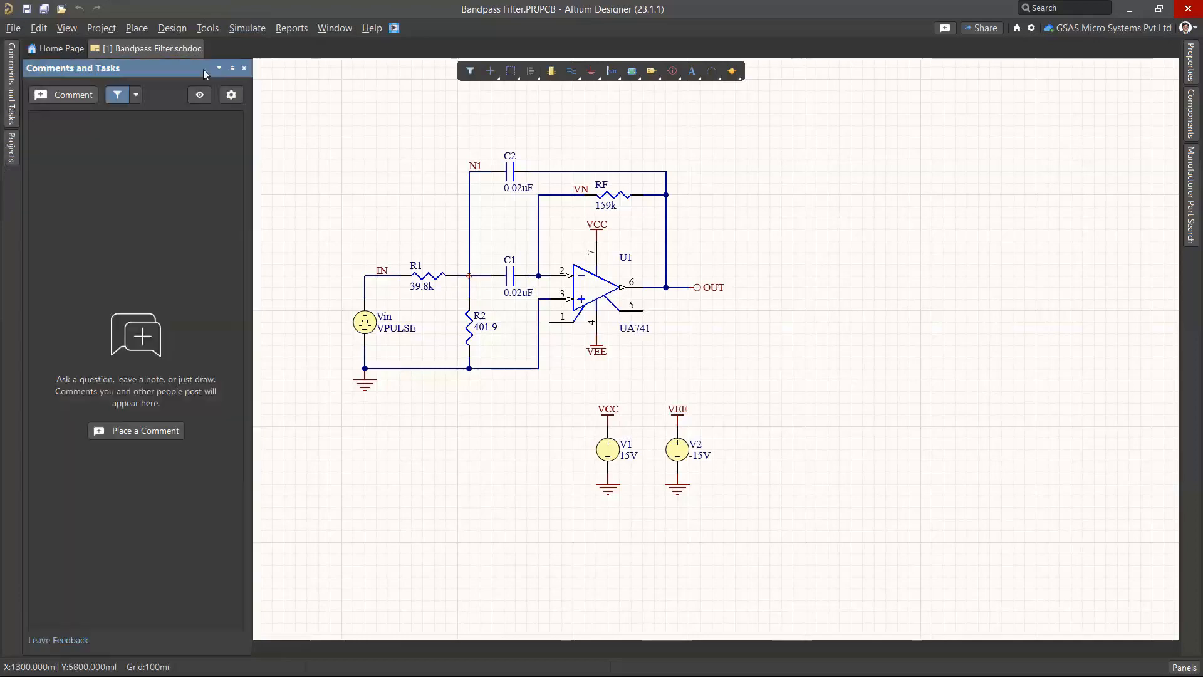
pyautogui.click(243, 67)
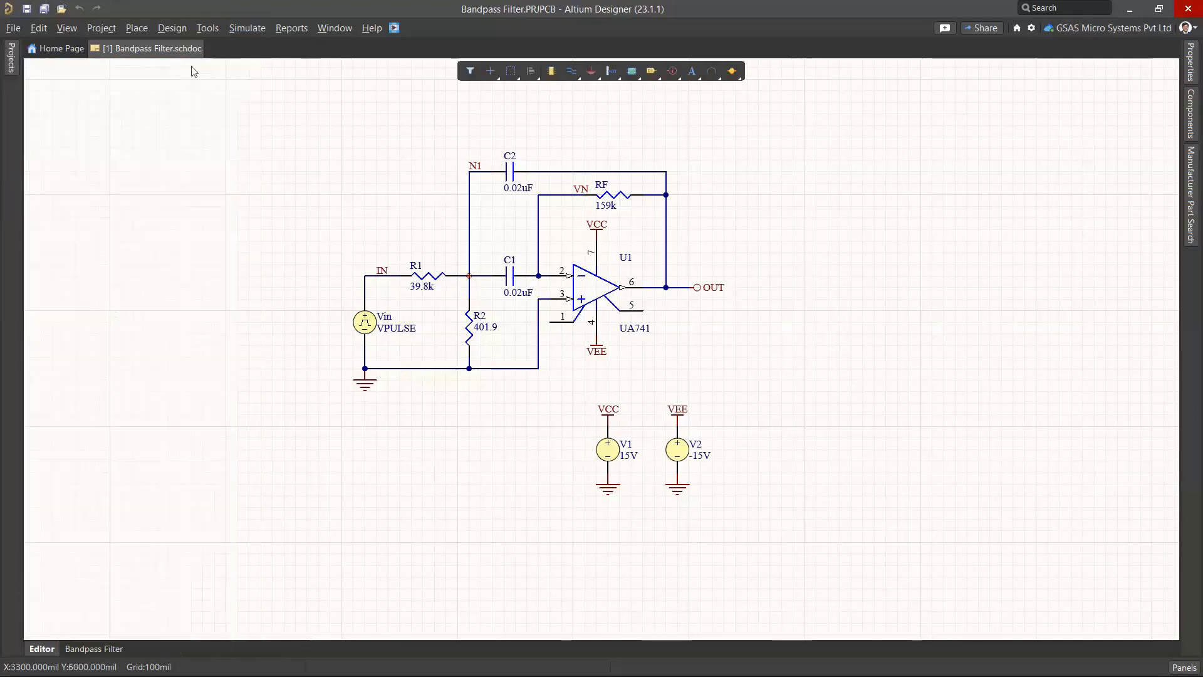
pyautogui.click(14, 70)
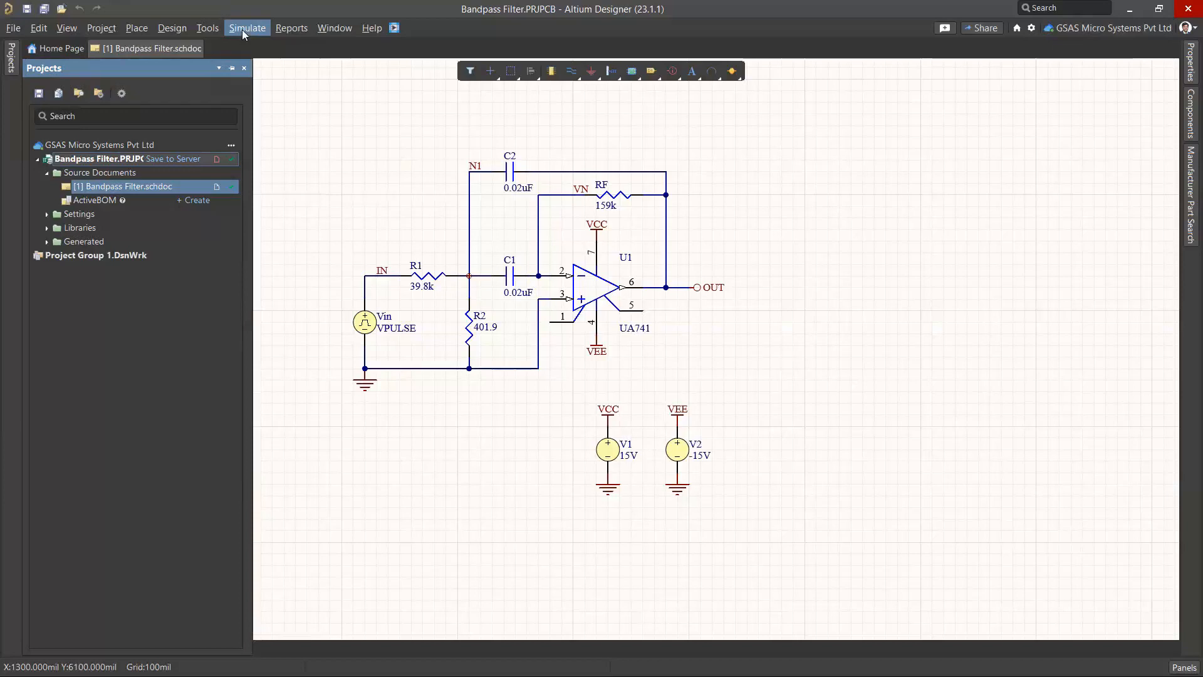
# Open Extensions and Updates from the account menu, view Purchased, then return to Bandpass Filter.schdoc
pyautogui.click(1198, 29)
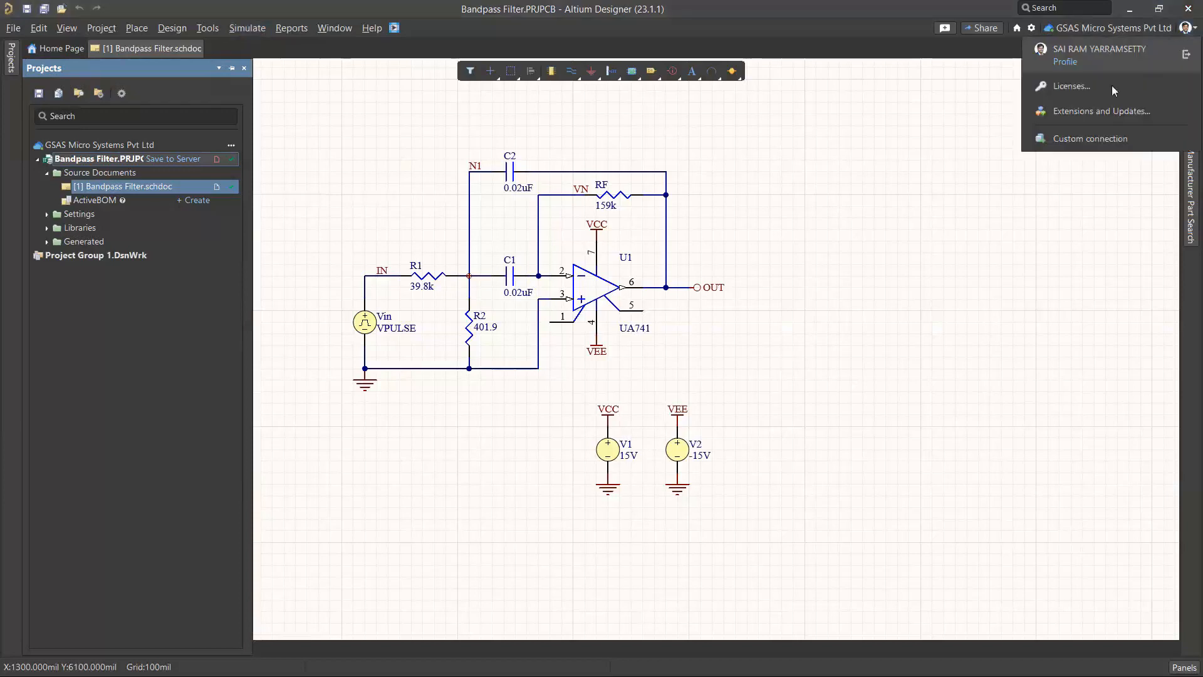
pyautogui.click(1189, 26)
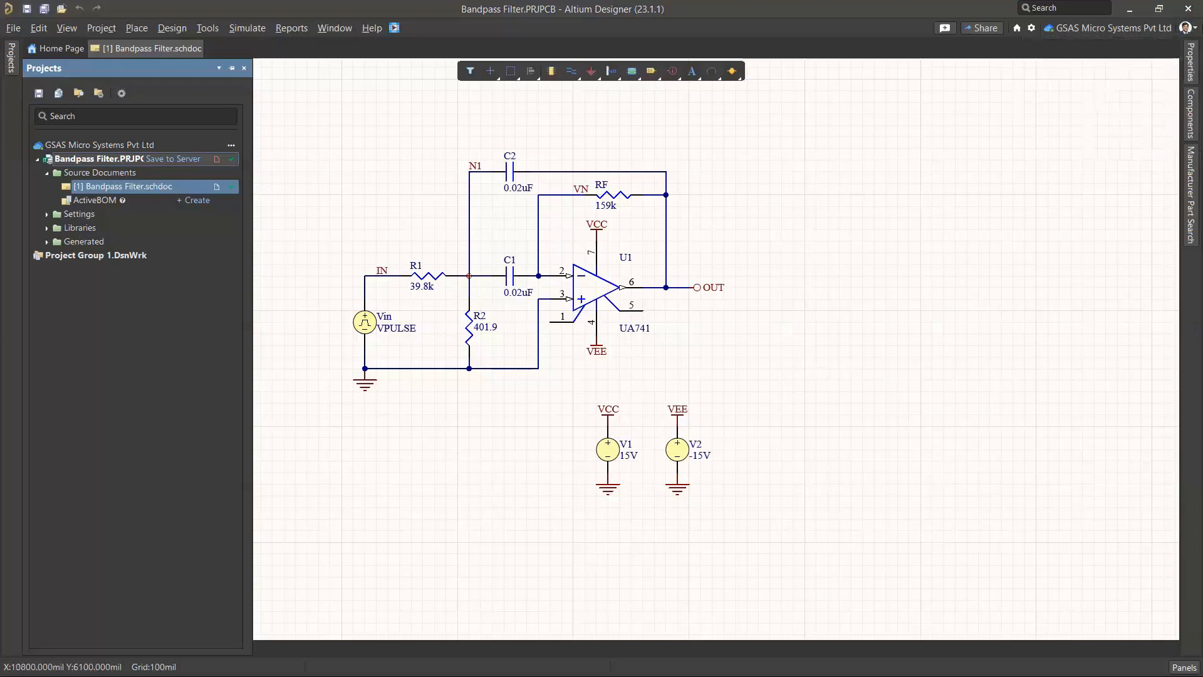
pyautogui.click(1199, 29)
pyautogui.click(1094, 111)
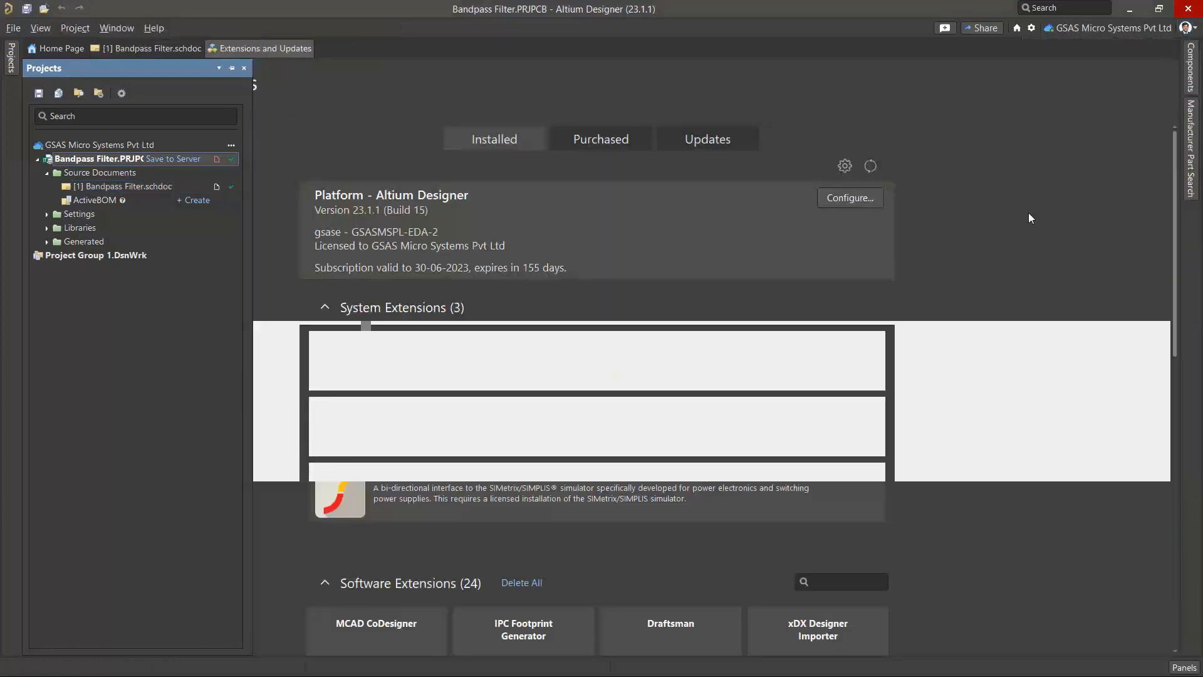
pyautogui.click(614, 143)
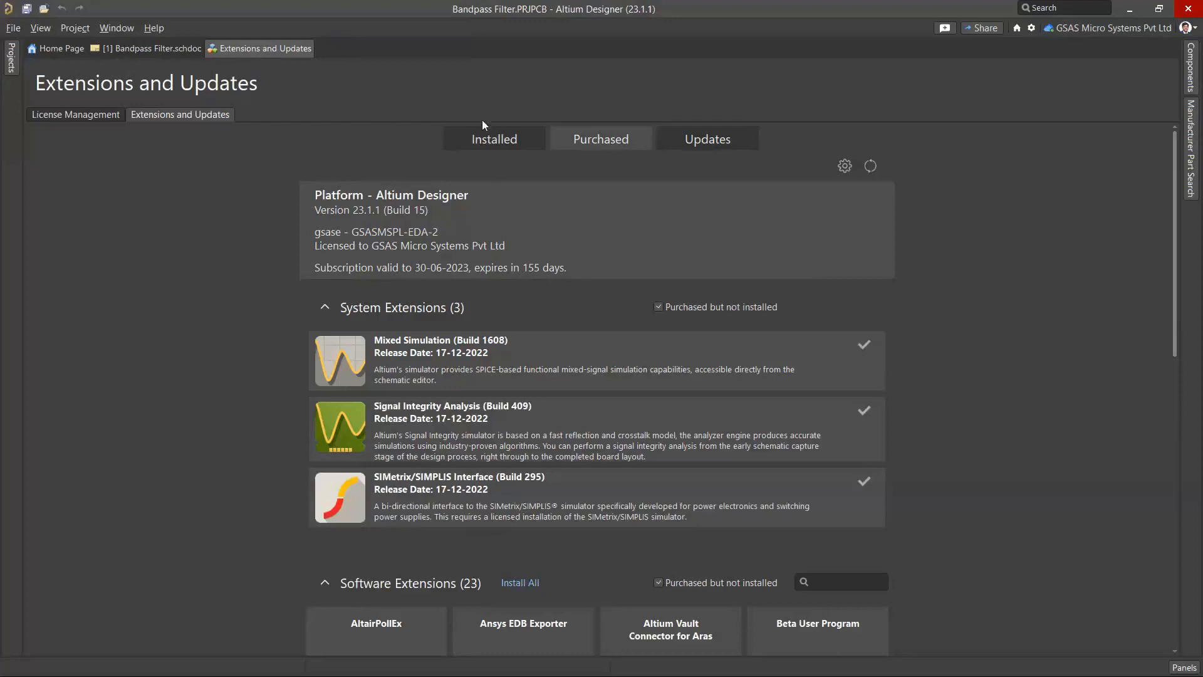
pyautogui.click(167, 50)
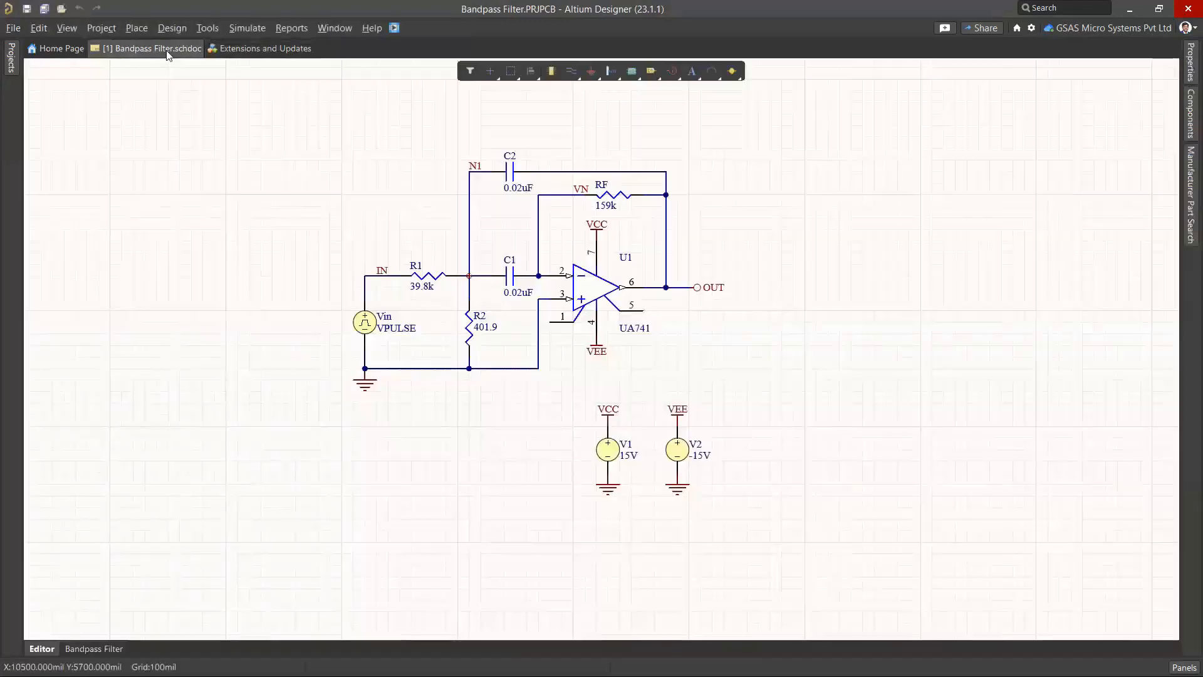
# Start placing a resistor simulation model via Simulate > Place Models > Resistor
pyautogui.click(248, 28)
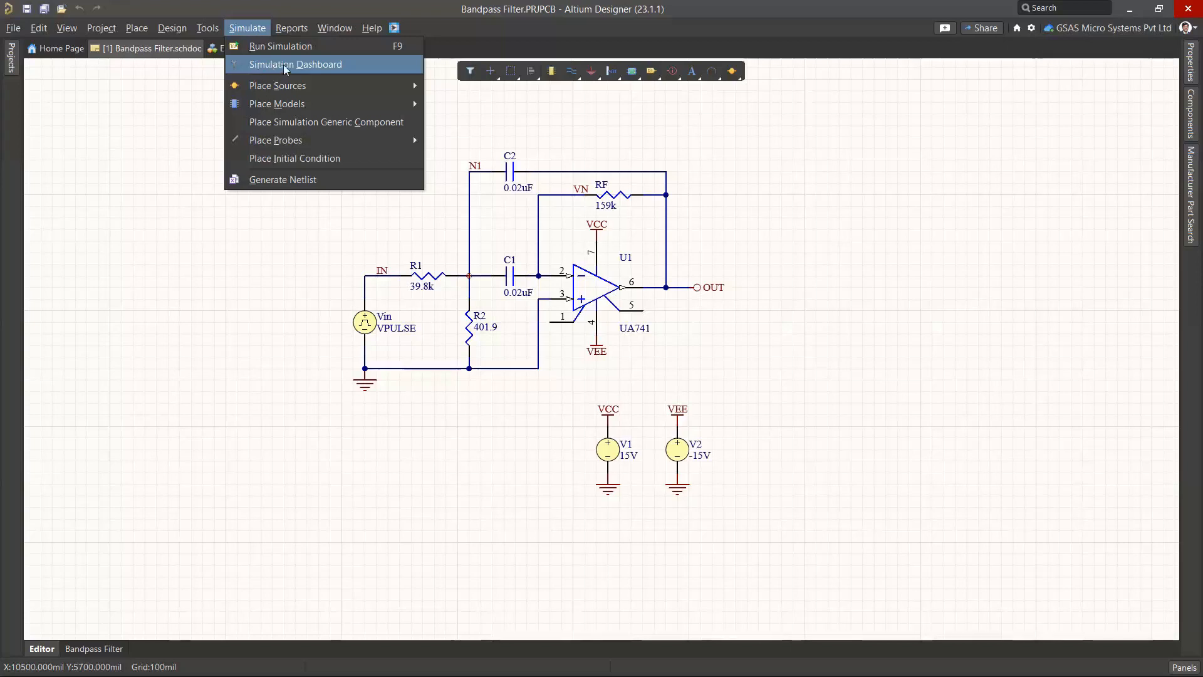
pyautogui.moveTo(295, 87)
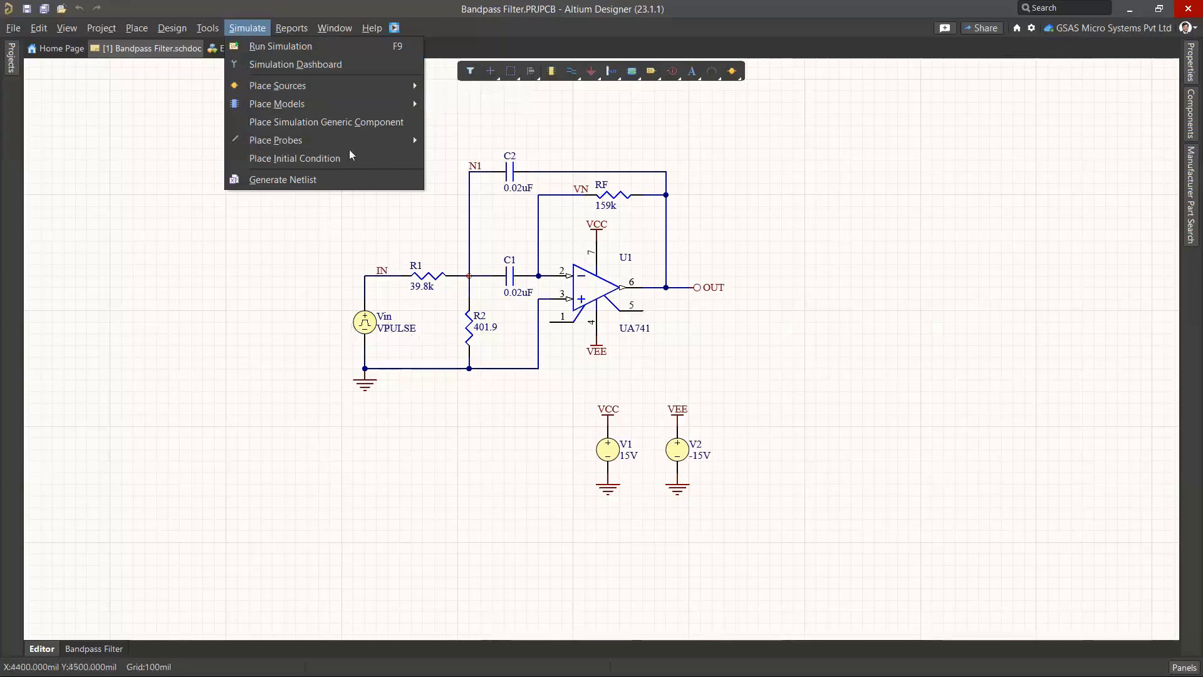
pyautogui.moveTo(318, 103)
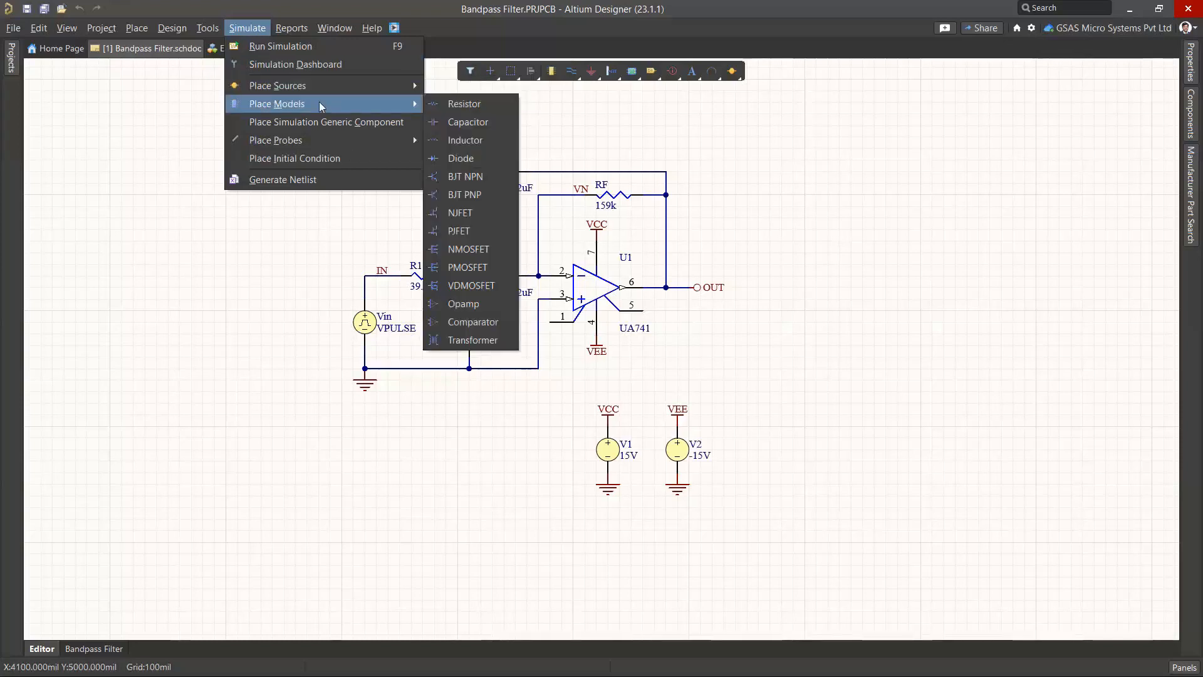
pyautogui.click(474, 109)
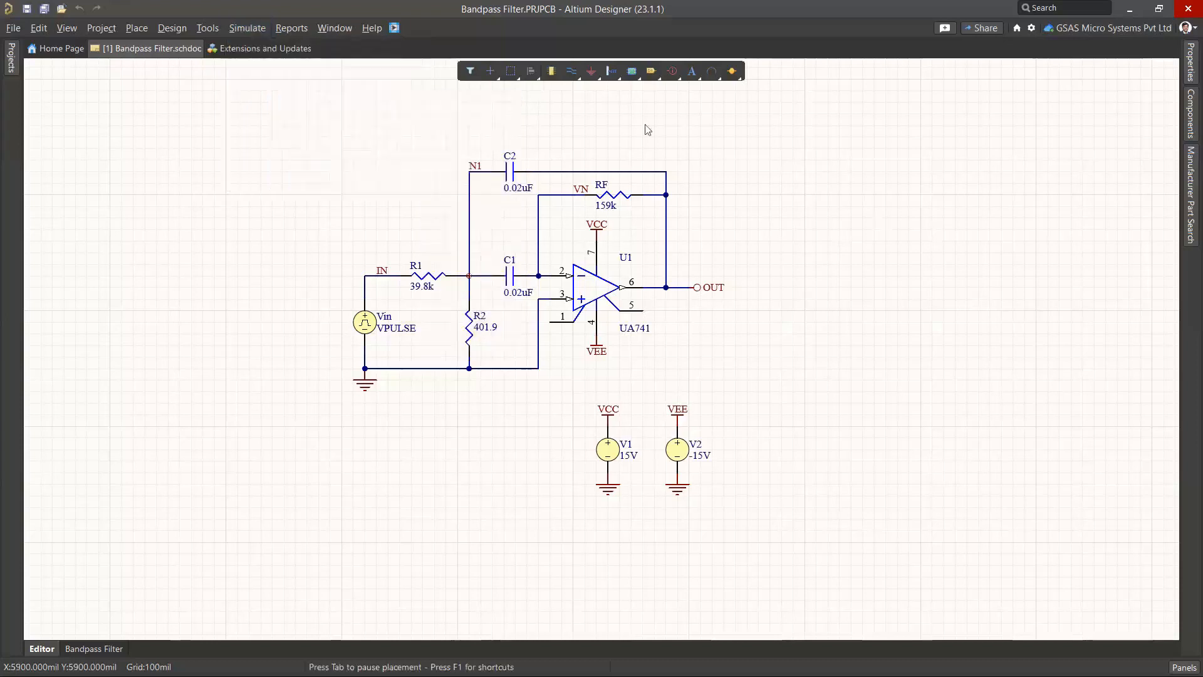
pyautogui.click(817, 207)
pyautogui.rightClick(870, 202)
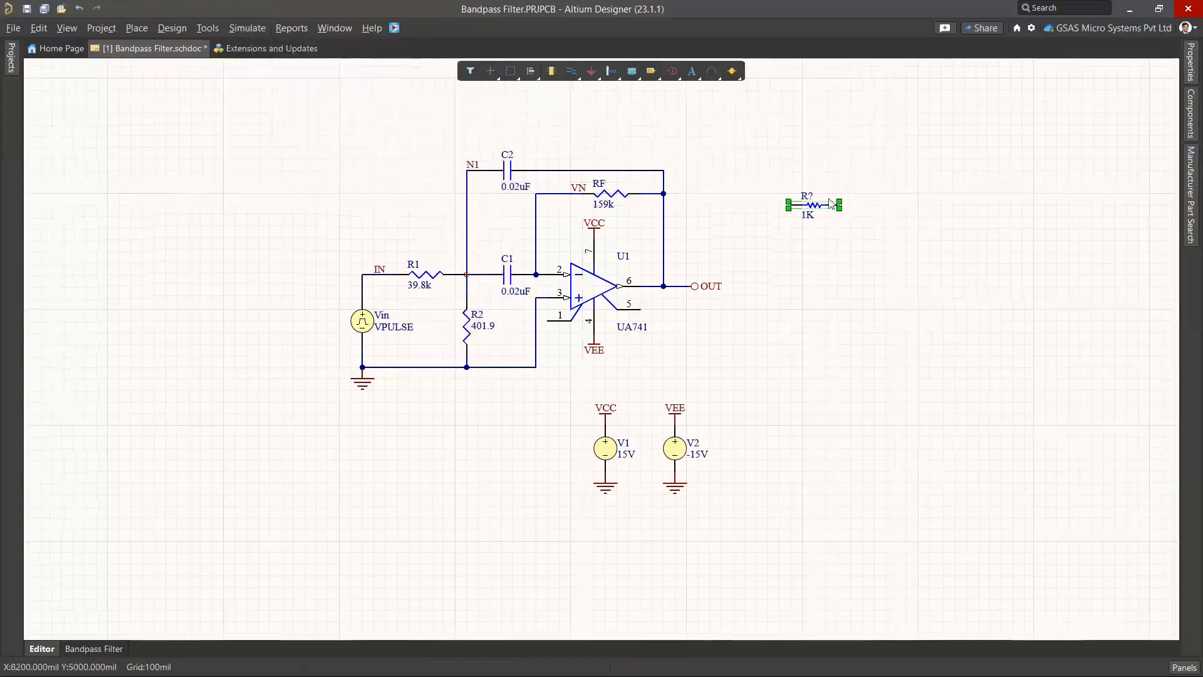
pyautogui.press('Delete')
pyautogui.click(262, 28)
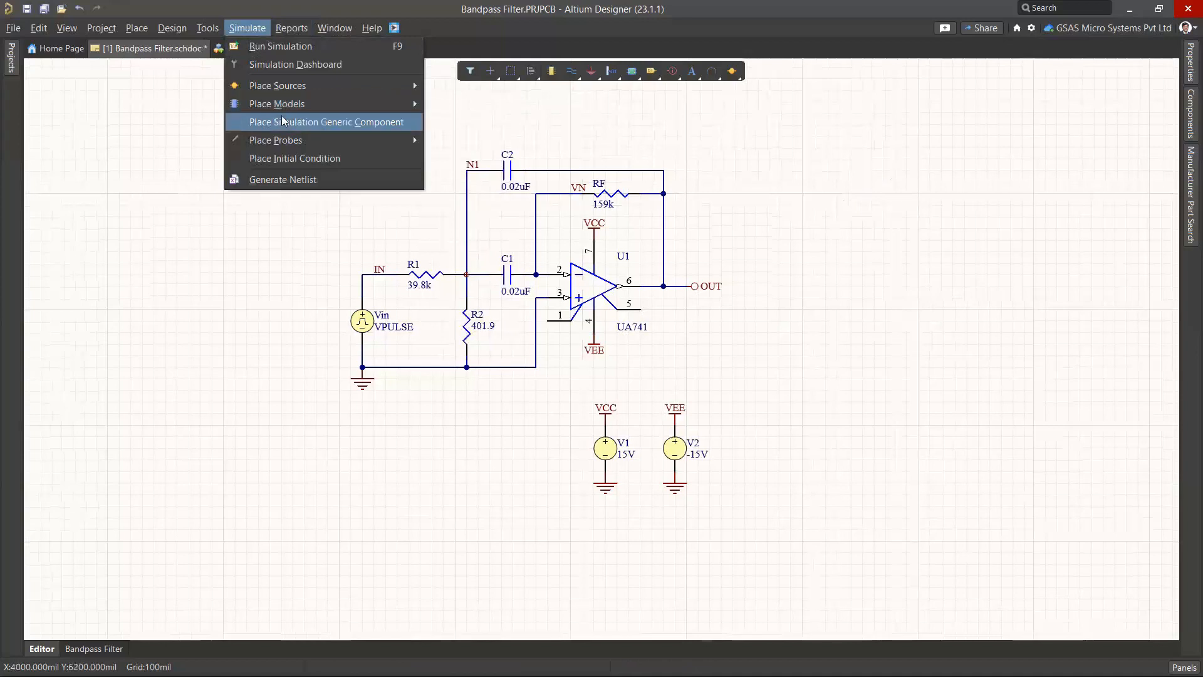
pyautogui.click(282, 123)
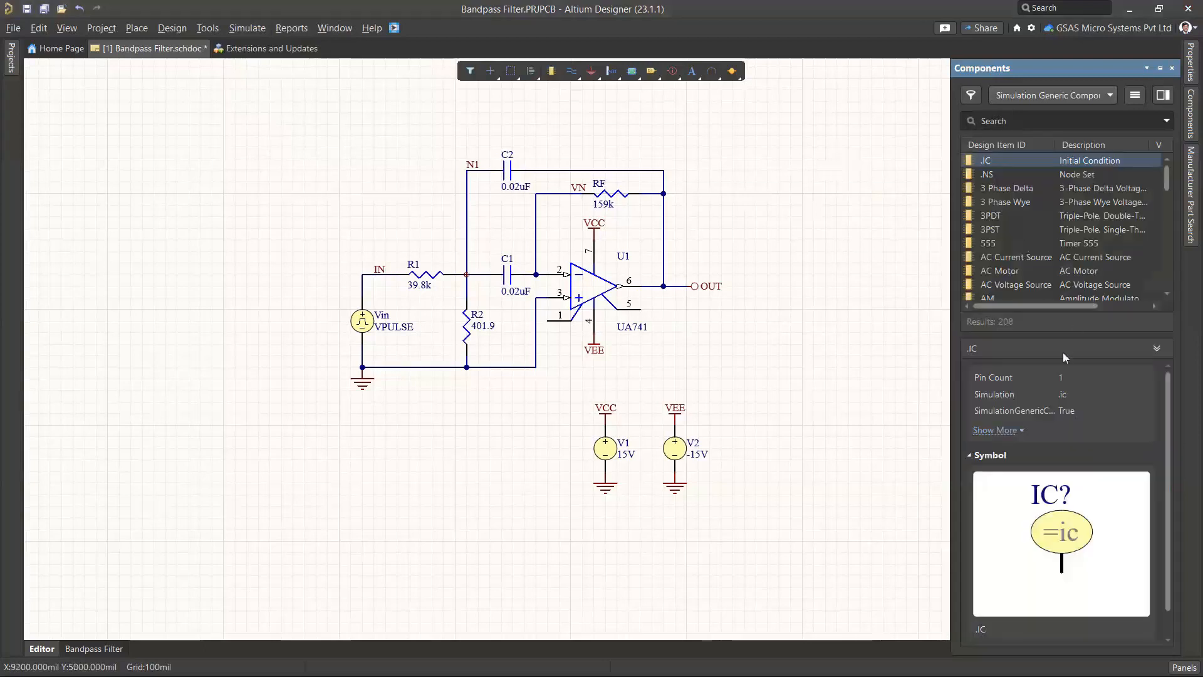
pyautogui.moveTo(1064, 335); pyautogui.dragTo(1069, 382)
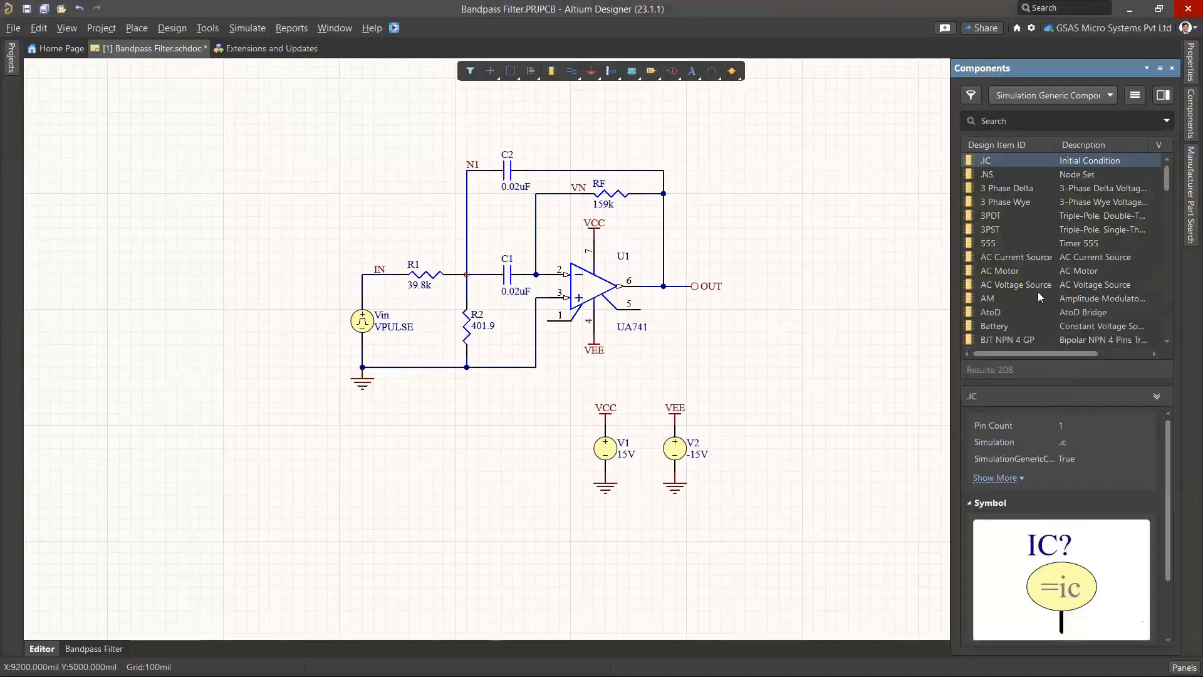
pyautogui.scroll(-9, 1037, 291)
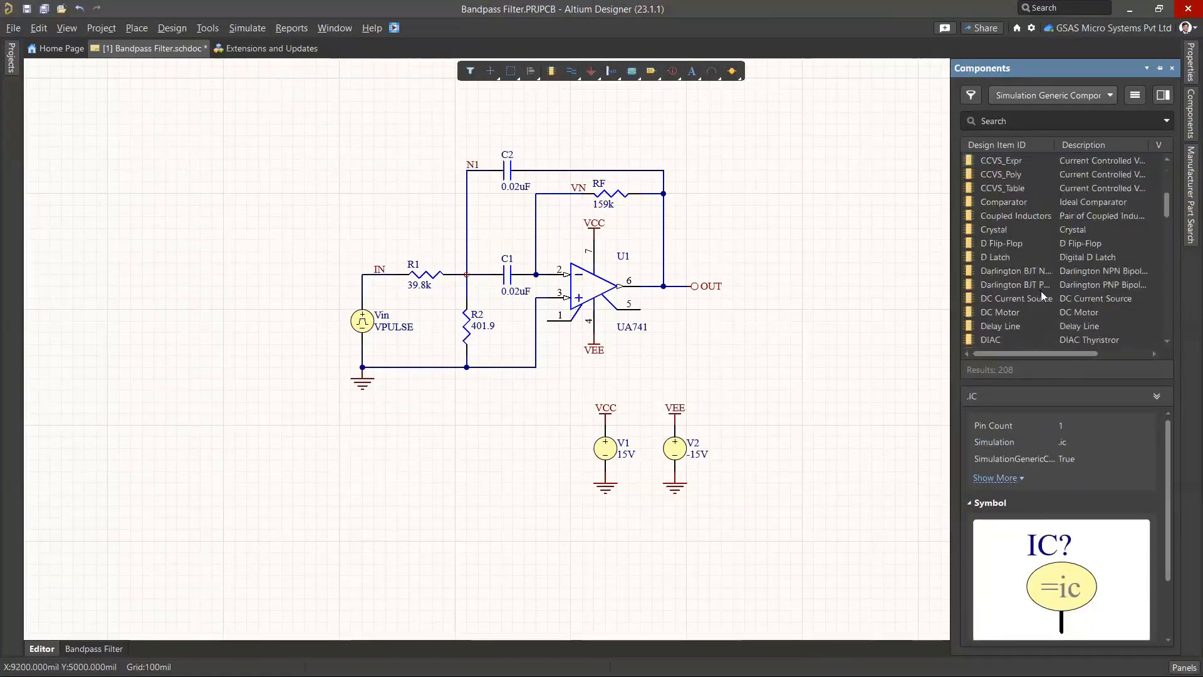
pyautogui.scroll(-3, 1040, 291)
pyautogui.click(1071, 95)
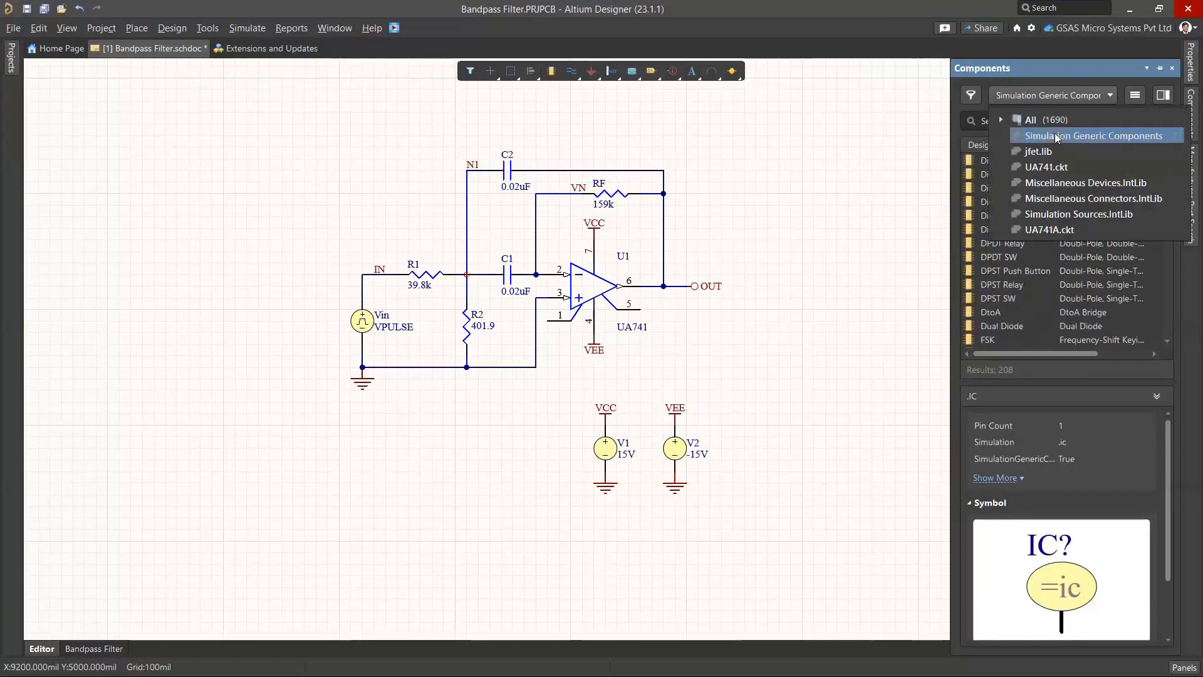
pyautogui.click(1055, 133)
pyautogui.click(995, 197)
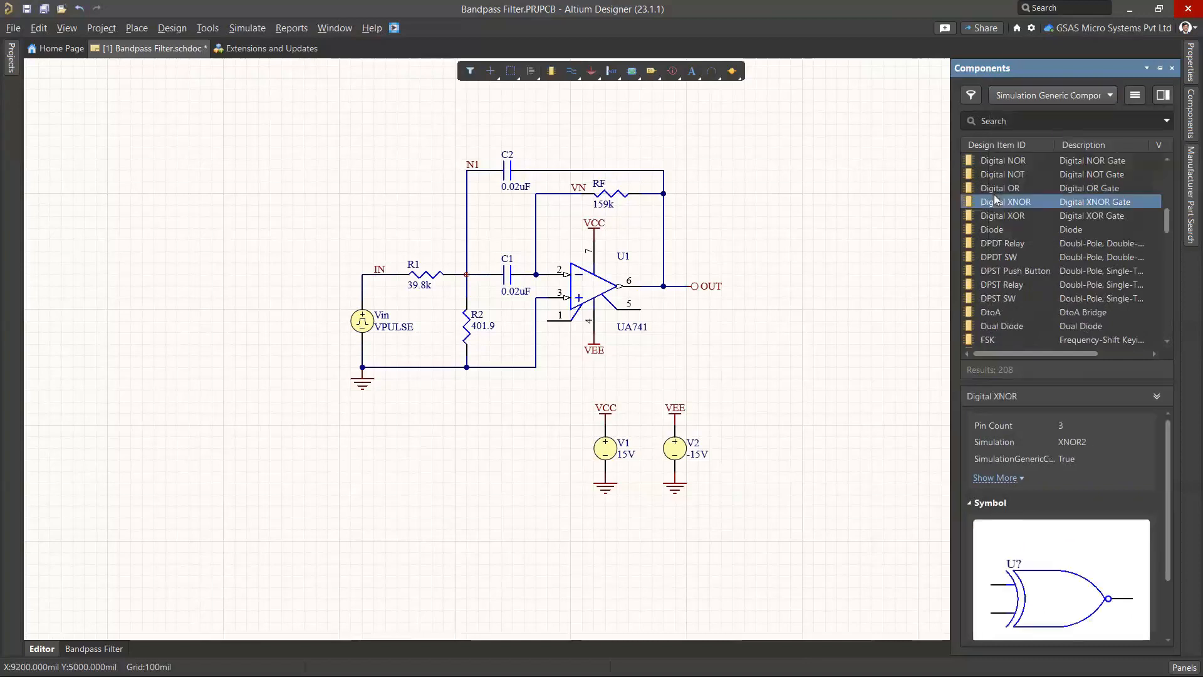
pyautogui.scroll(-15, 1009, 236)
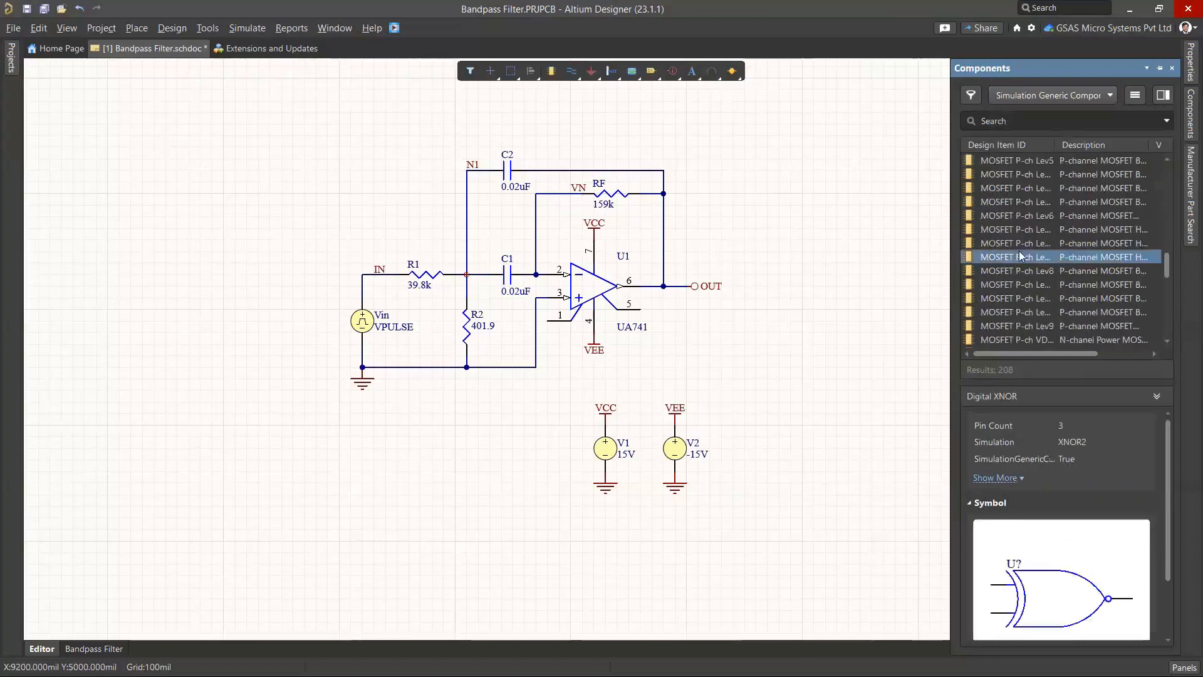
pyautogui.moveTo(1019, 257); pyautogui.dragTo(848, 217)
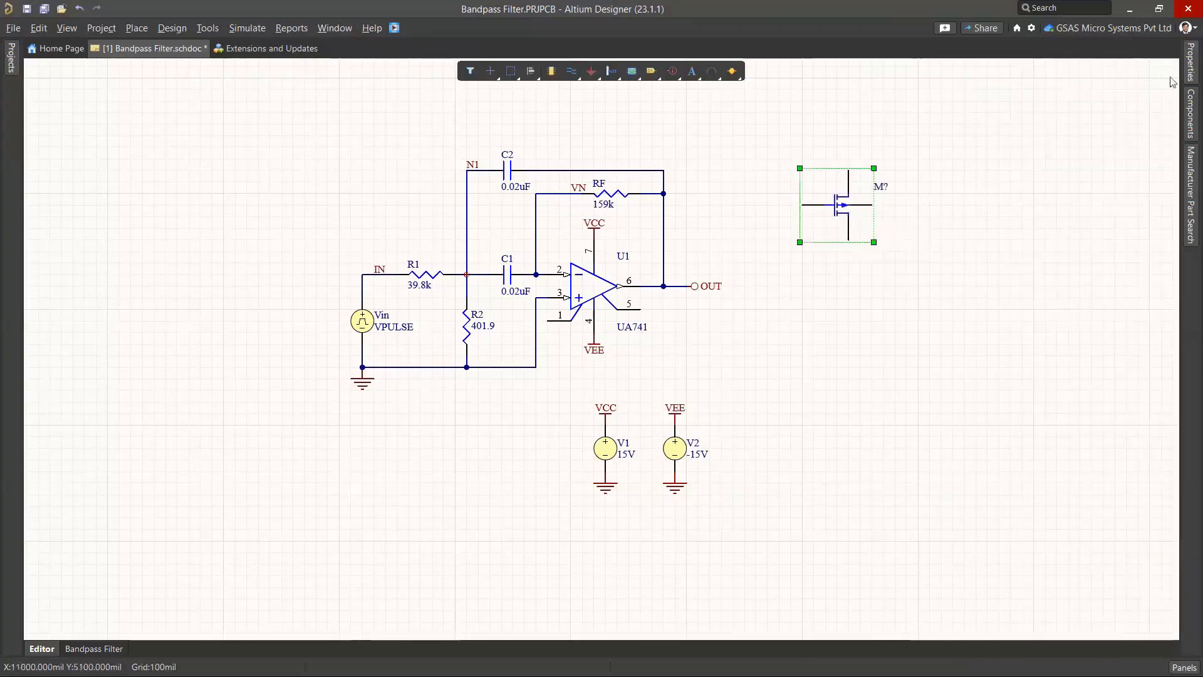
pyautogui.moveTo(1190, 114)
pyautogui.click(1086, 98)
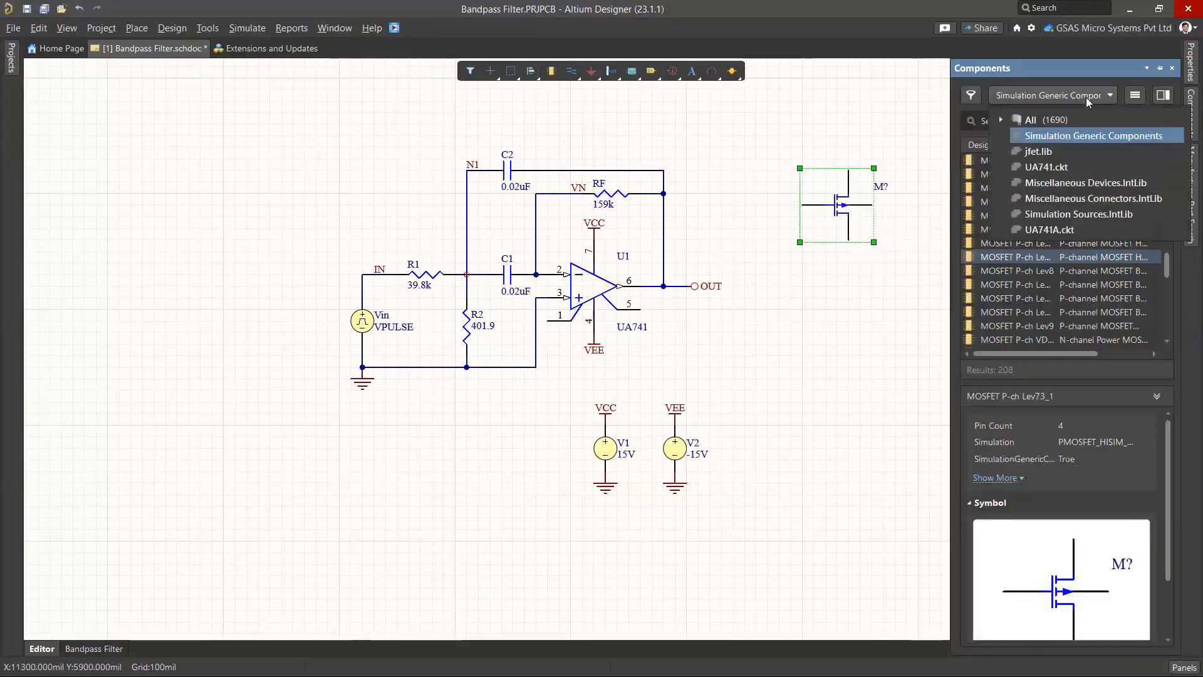
pyautogui.click(839, 125)
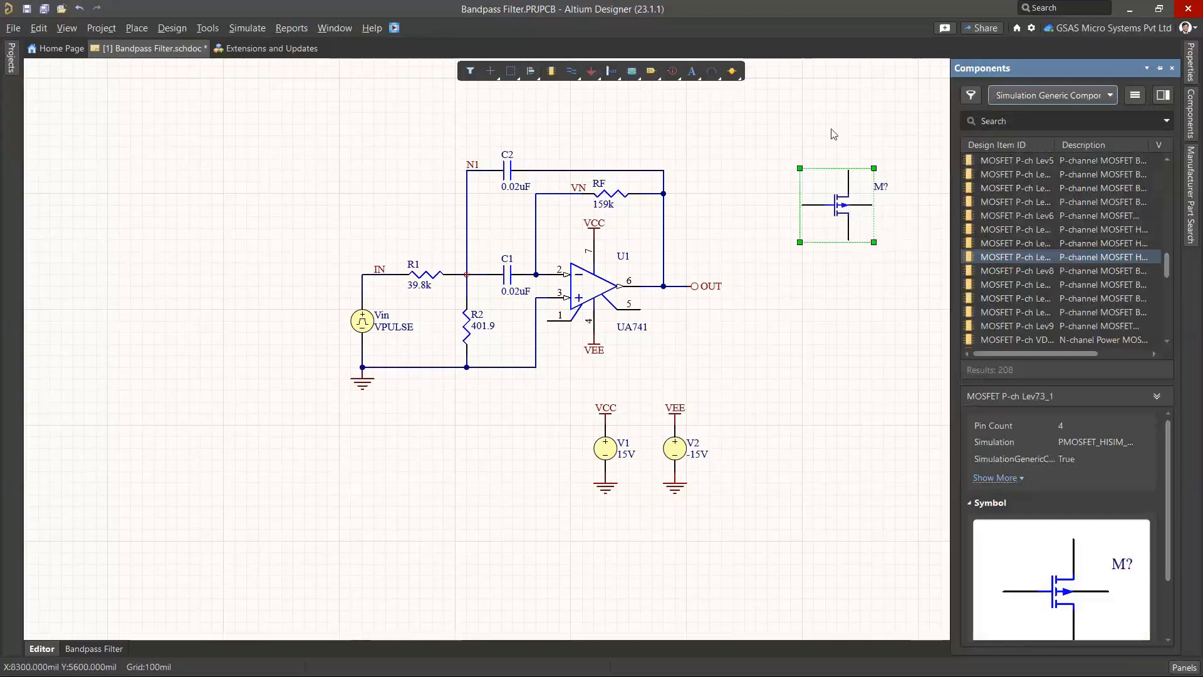
pyautogui.click(820, 127)
pyautogui.click(844, 203)
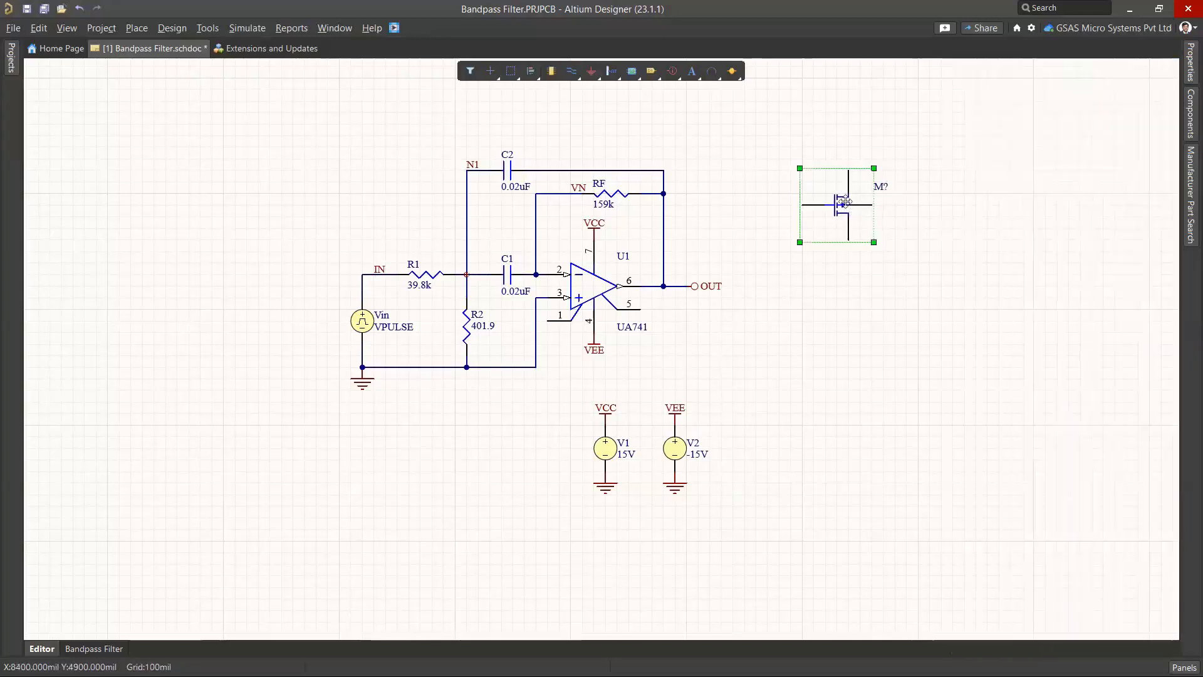
pyautogui.press('Delete')
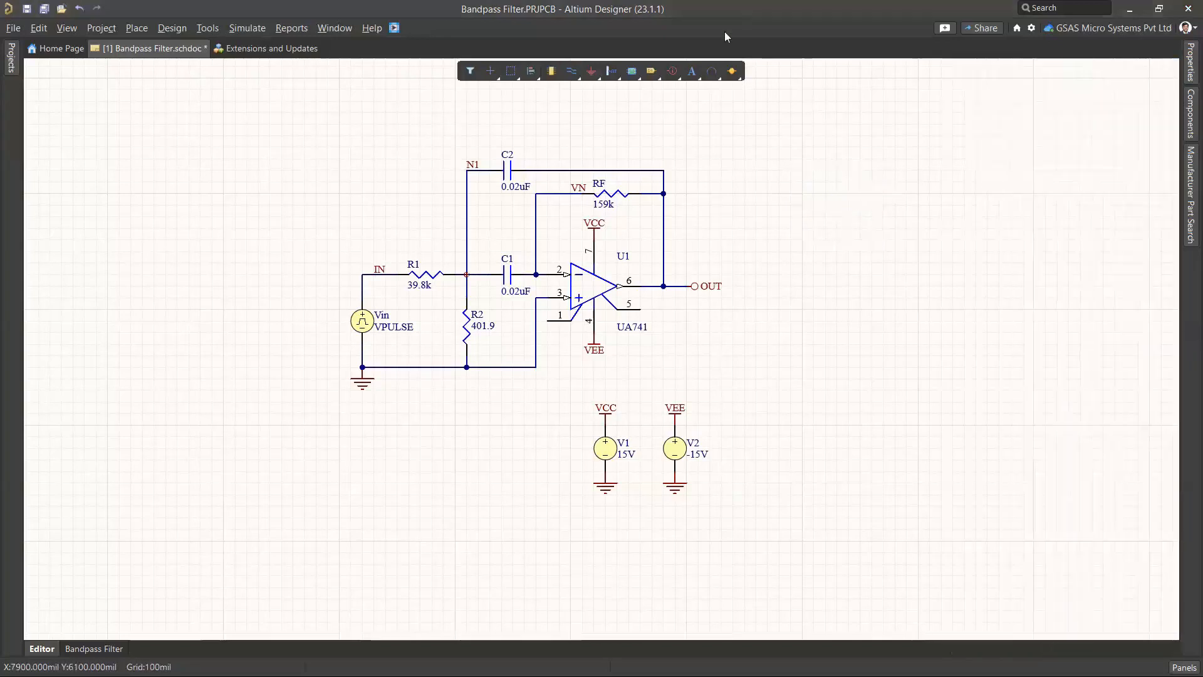
# Look over the Place Probes menu without choosing, then open the Simulation Dashboard
pyautogui.click(247, 28)
pyautogui.moveTo(299, 140)
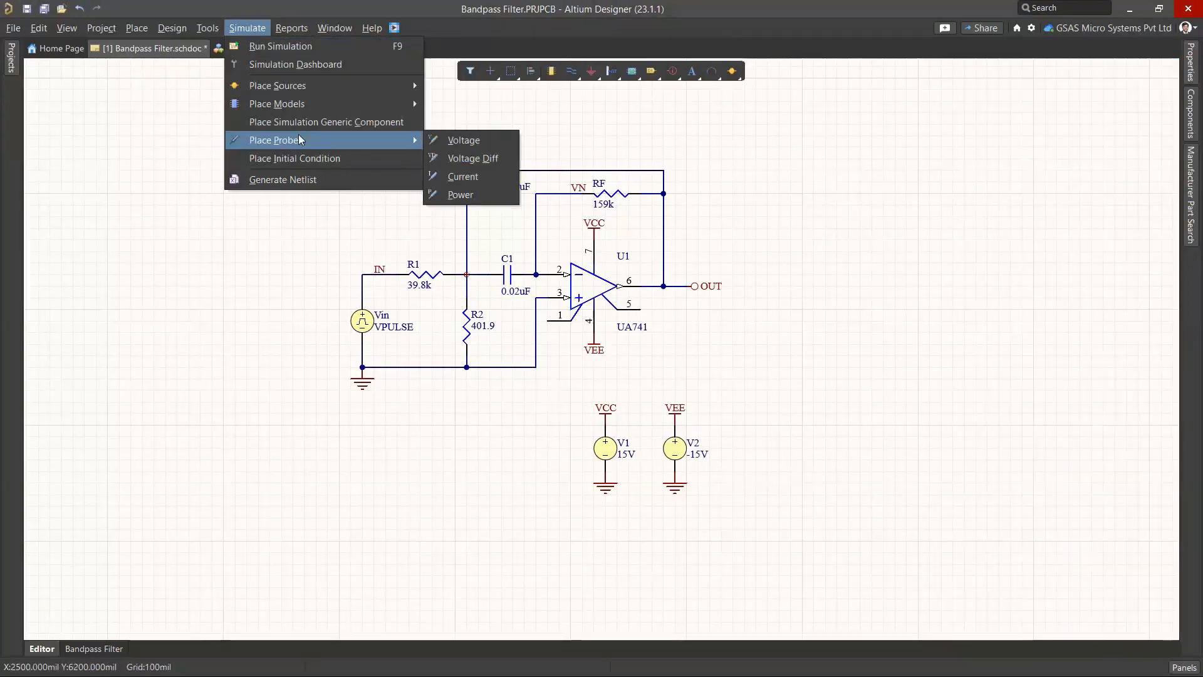
pyautogui.press('Escape')
pyautogui.press('Escape')
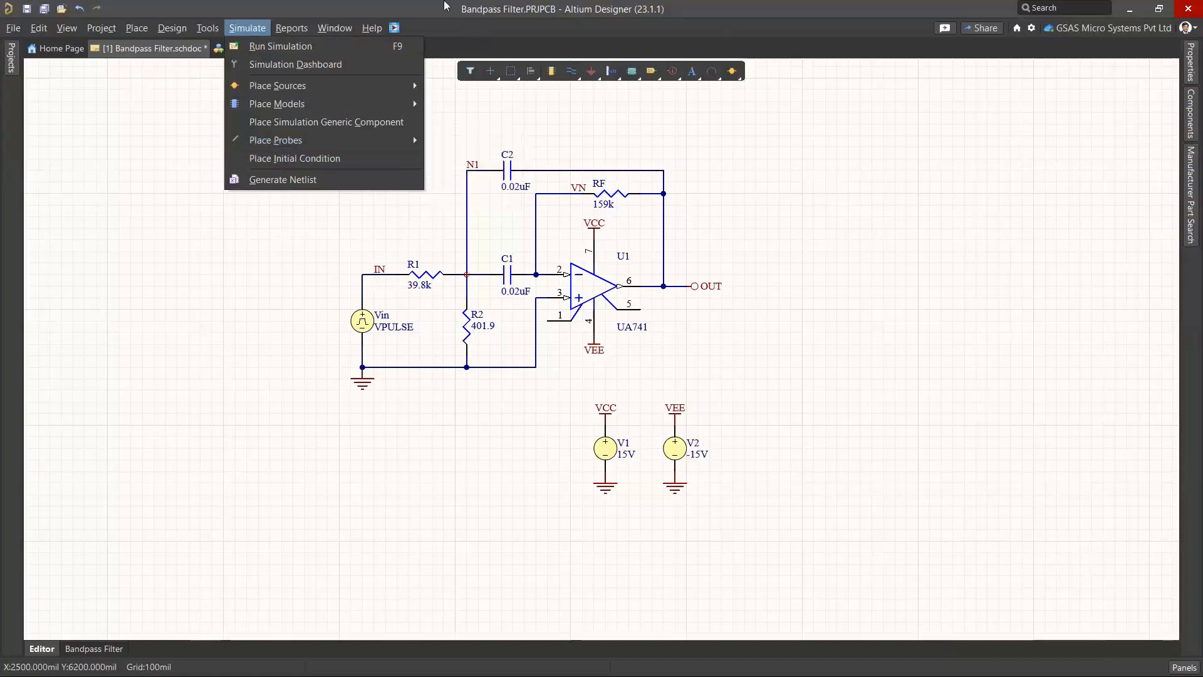
pyautogui.click(243, 29)
pyautogui.click(261, 65)
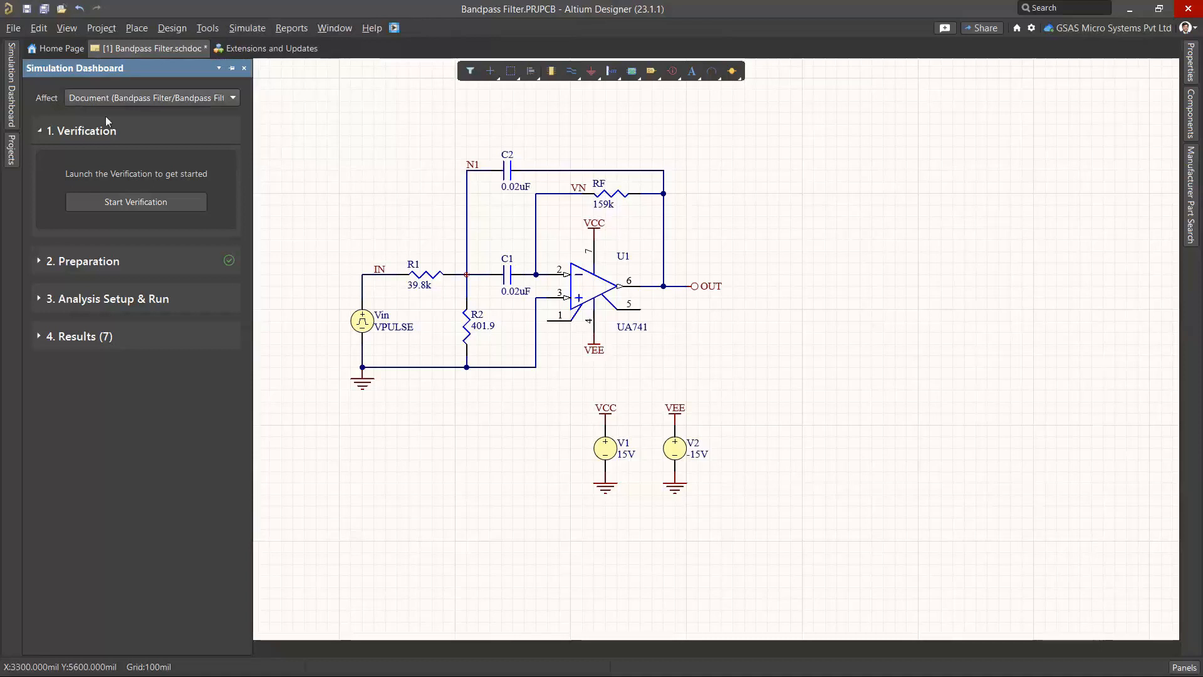
pyautogui.click(121, 96)
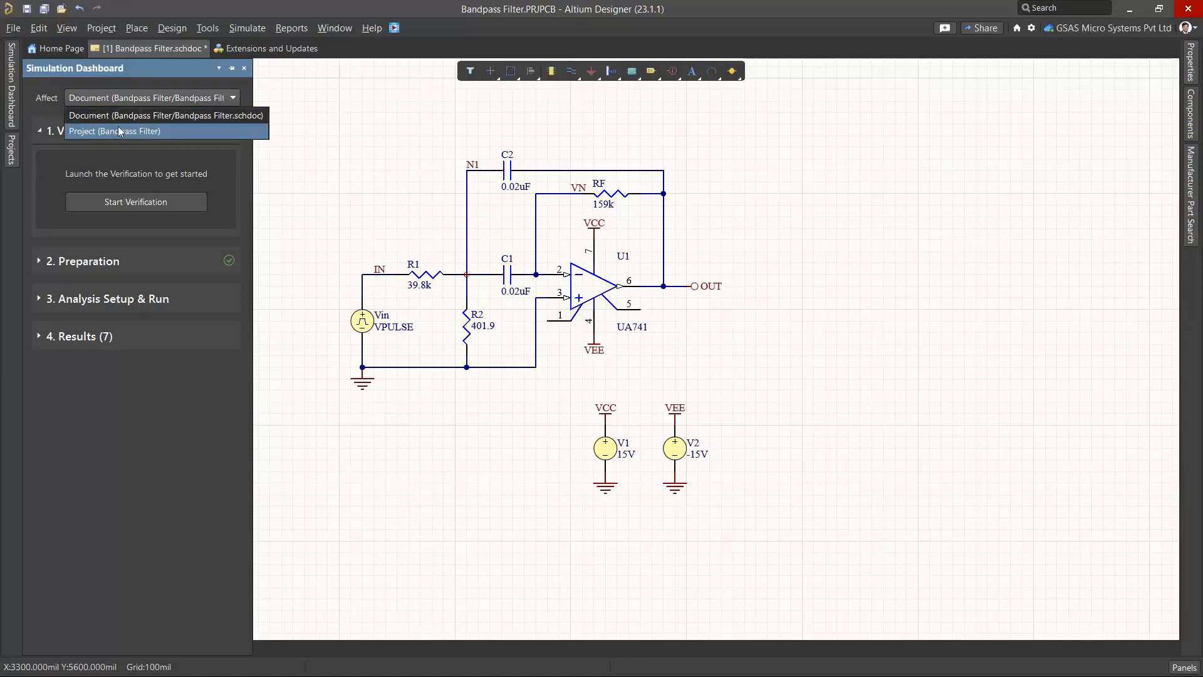
pyautogui.click(129, 115)
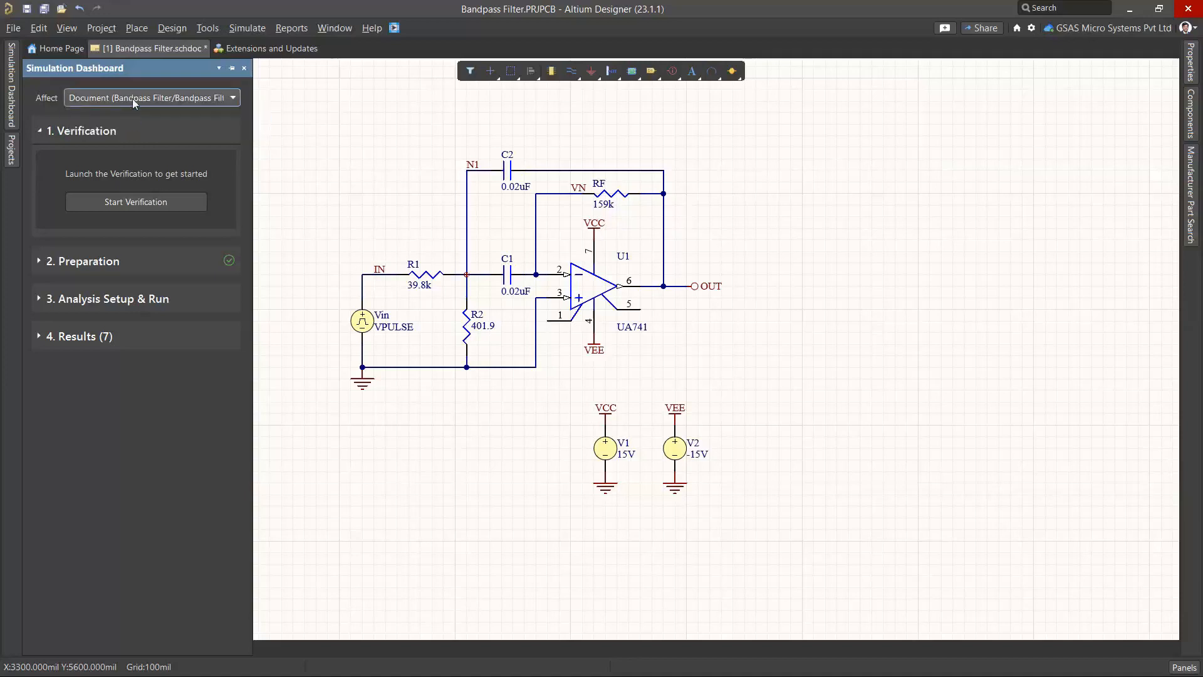
pyautogui.click(133, 99)
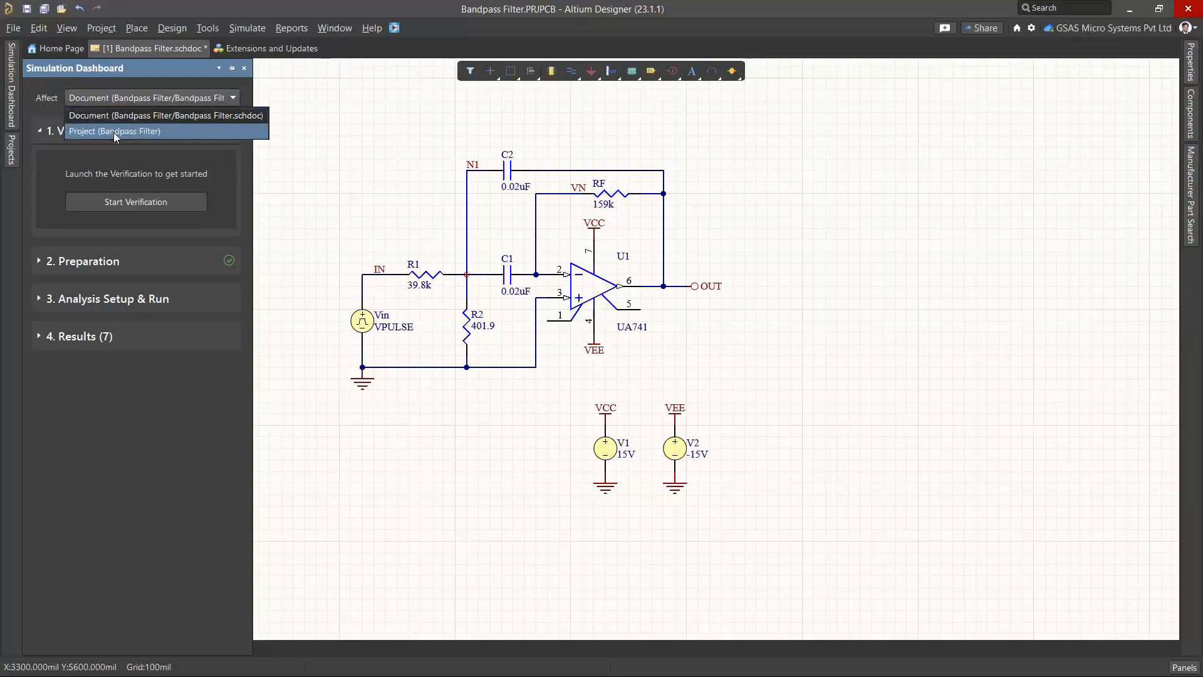
pyautogui.click(128, 118)
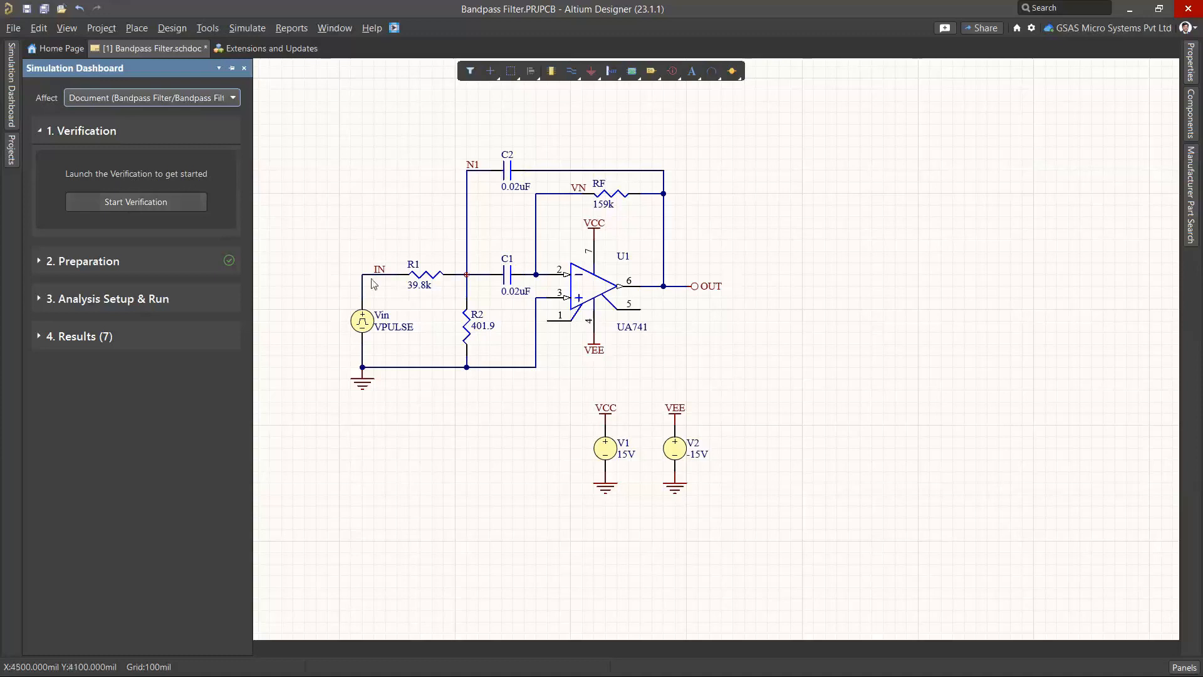
# Open the Vin source's properties and browse Simulation Sources.IntLib, previewing the VSIN source
pyautogui.moveTo(424, 308); pyautogui.dragTo(460, 232, button='right')
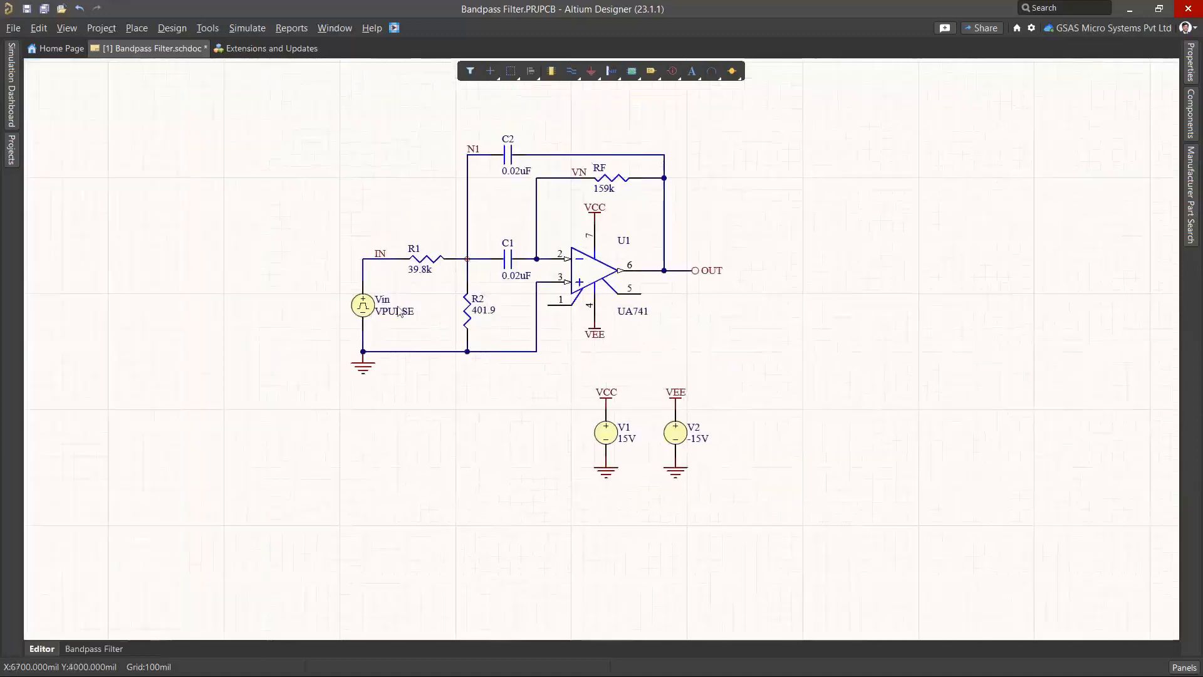
pyautogui.click(364, 307)
pyautogui.doubleClick(363, 307)
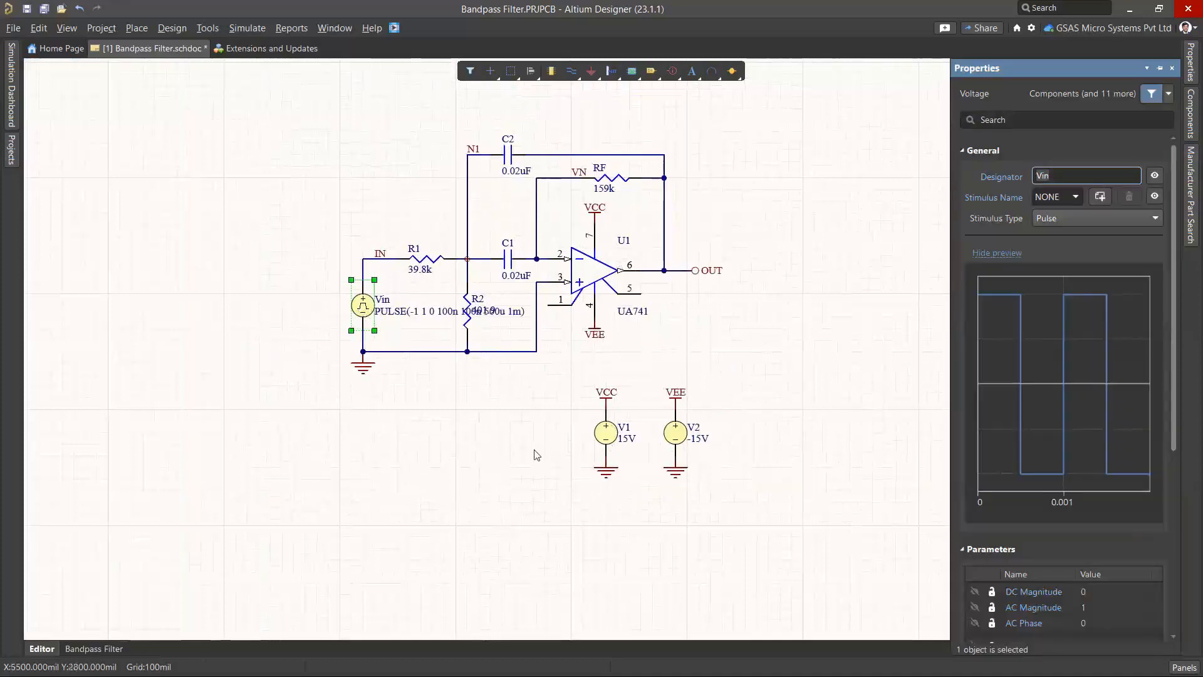
pyautogui.click(1190, 112)
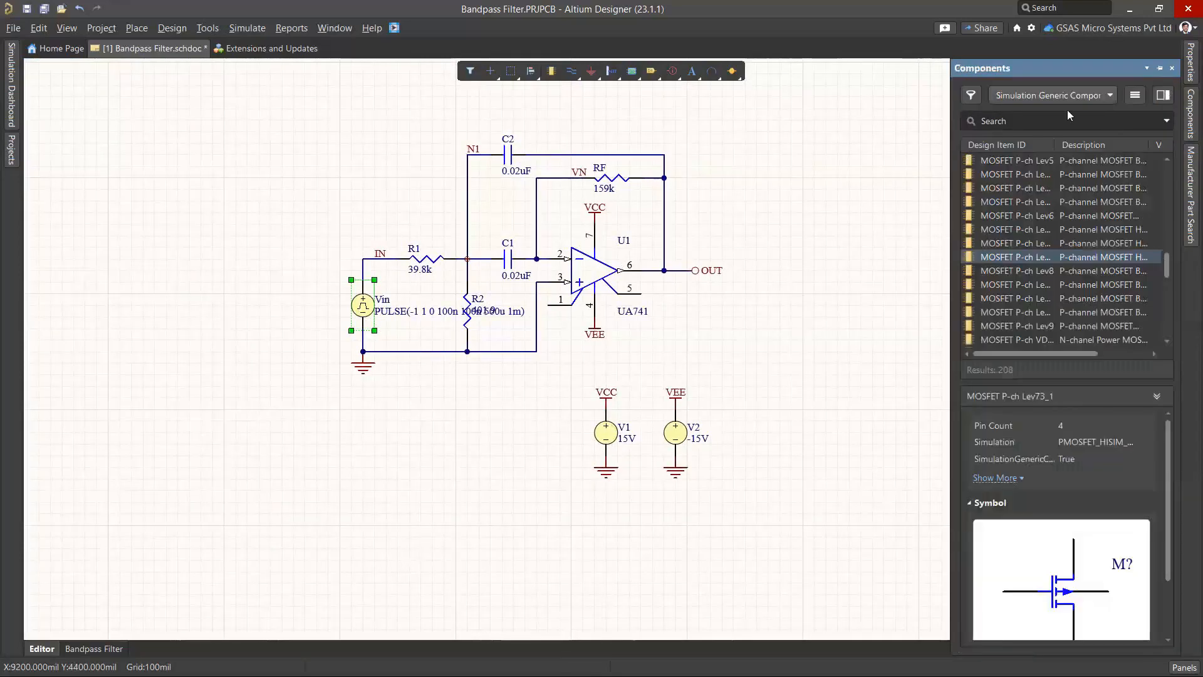
pyautogui.click(1066, 95)
pyautogui.click(1073, 214)
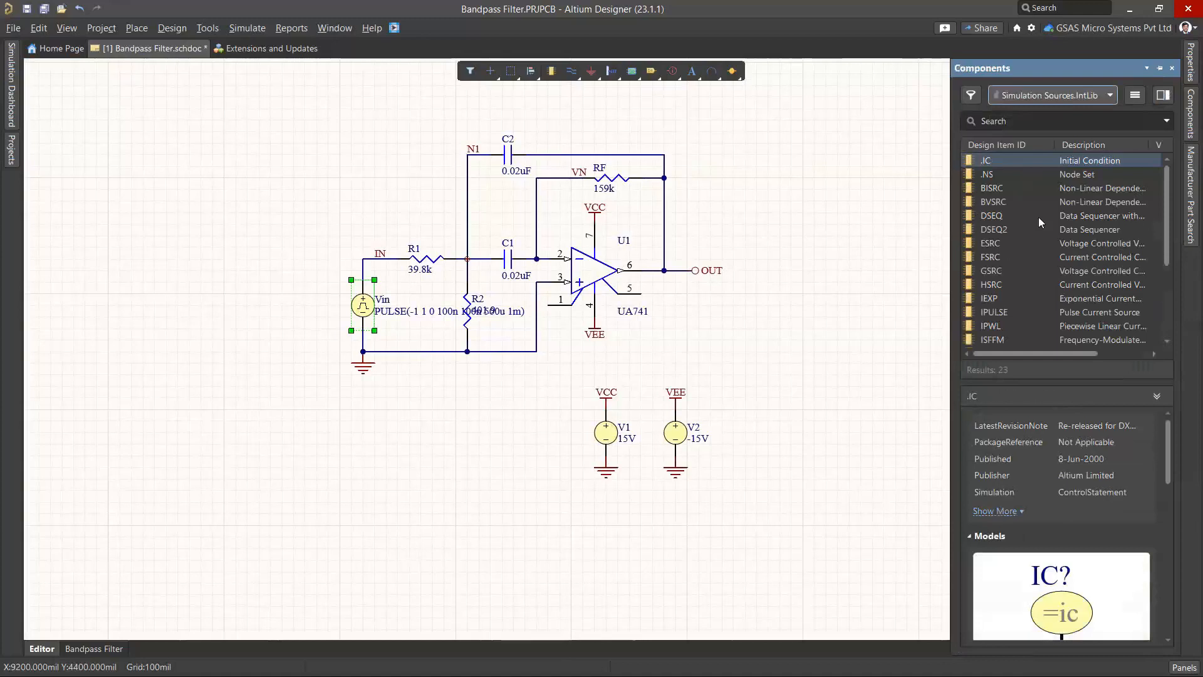
pyautogui.scroll(-5, 1022, 242)
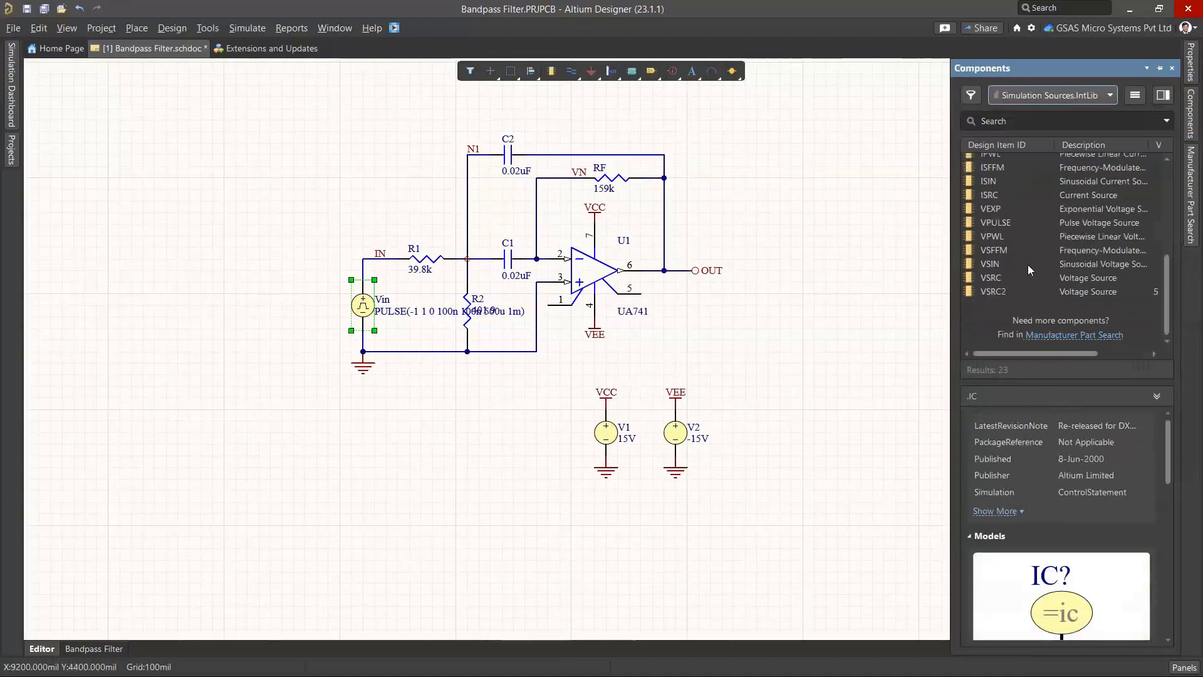
pyautogui.click(982, 260)
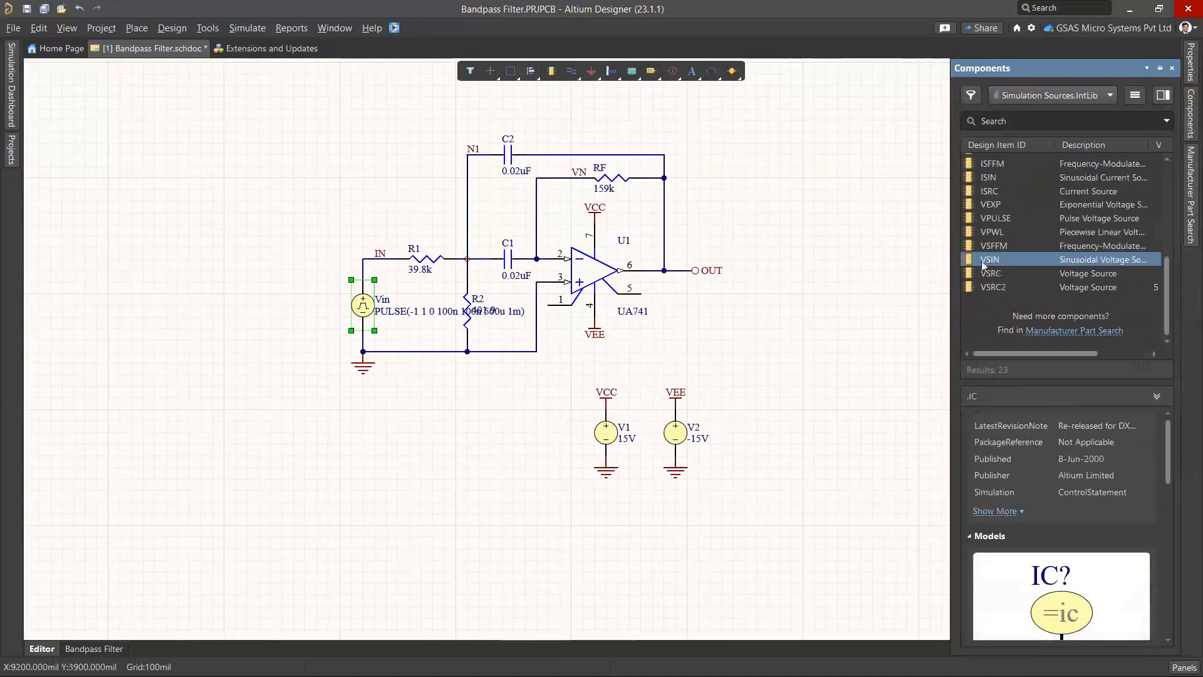
# Inspect the V1 supply's properties, then select V2 and open its stimulus type list
pyautogui.click(612, 435)
pyautogui.scroll(-3, 1059, 361)
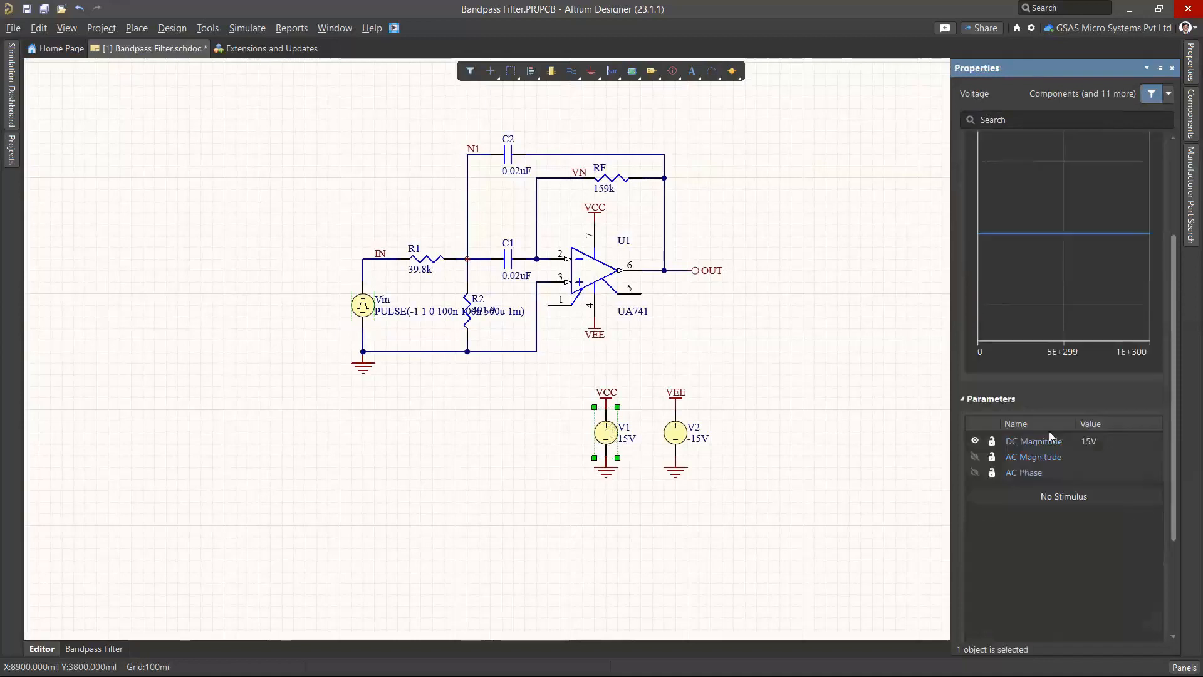
pyautogui.click(665, 437)
pyautogui.click(677, 431)
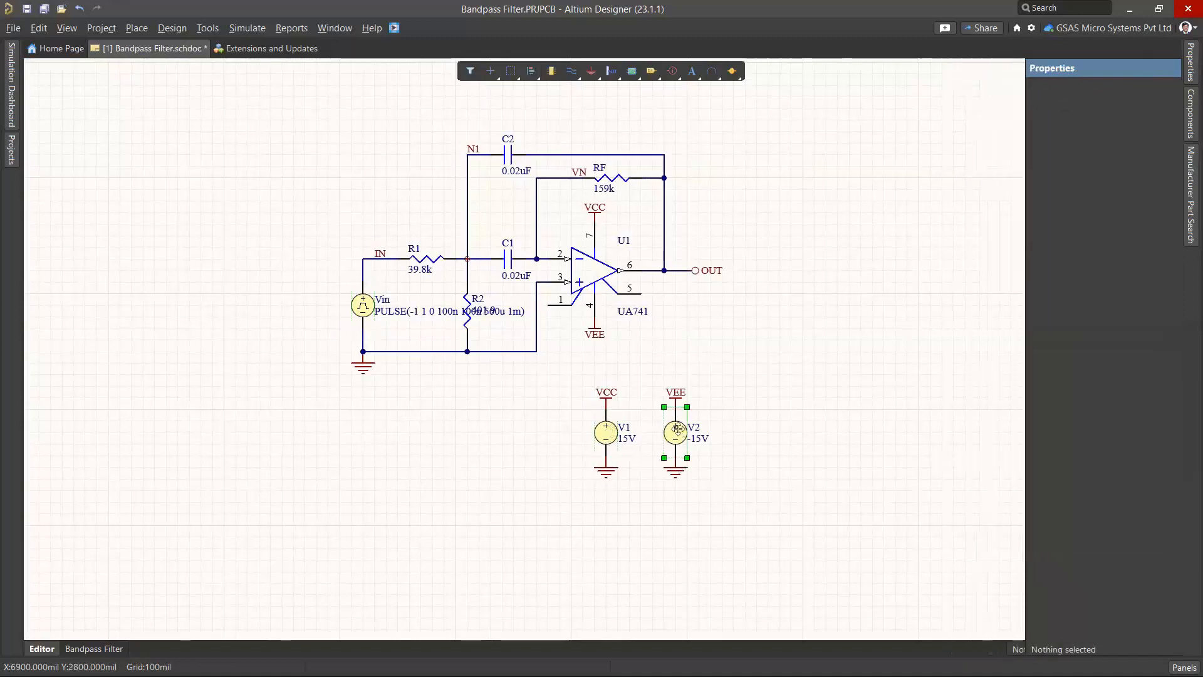
pyautogui.click(1190, 62)
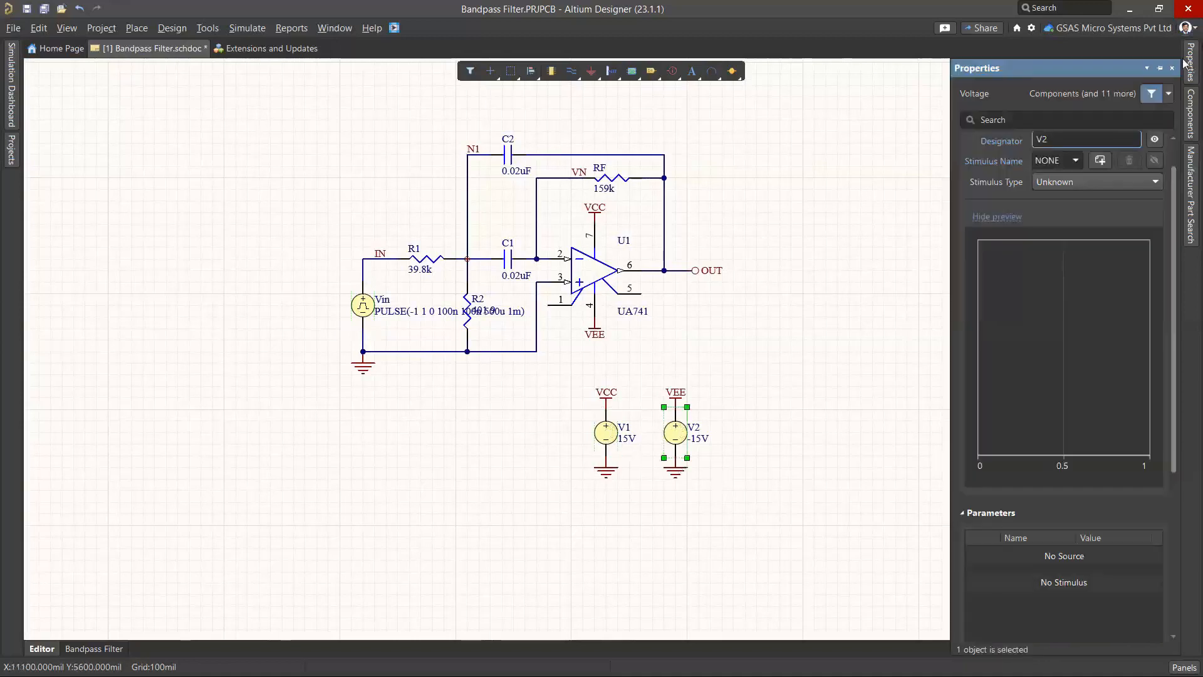
pyautogui.click(1065, 181)
# Make V2 a DC Source supplying -15V and fit the whole sheet in view
pyautogui.click(1057, 199)
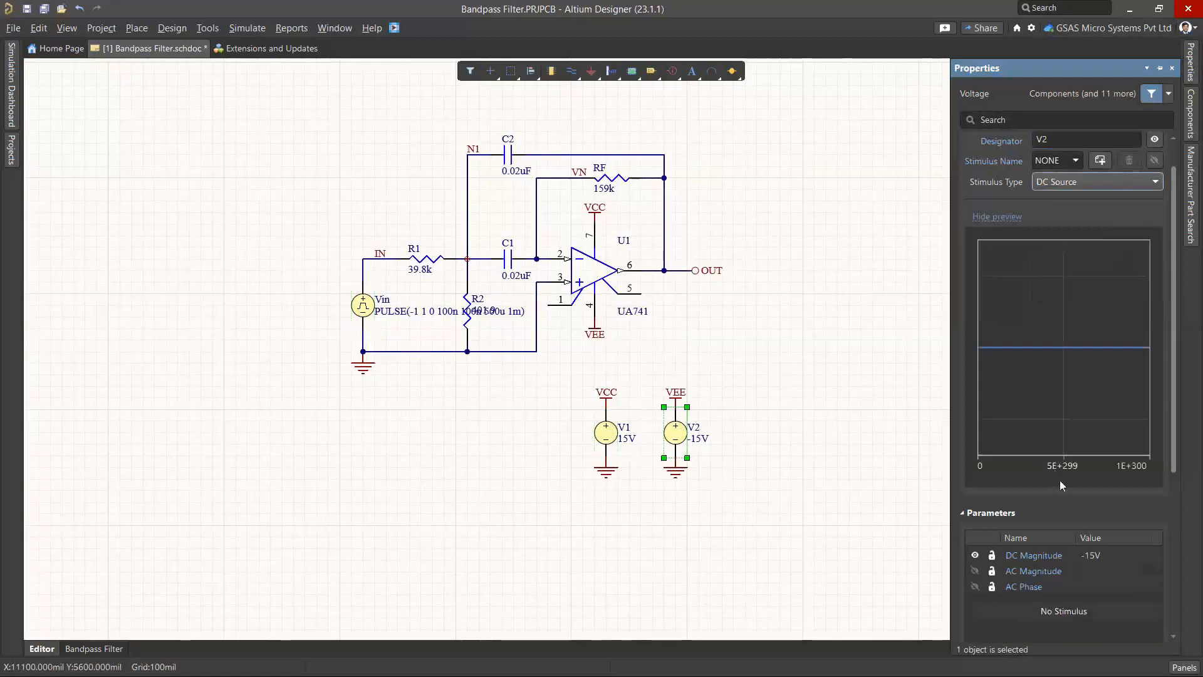
pyautogui.click(826, 387)
pyautogui.hotkey('ctrl', 'pagedown')
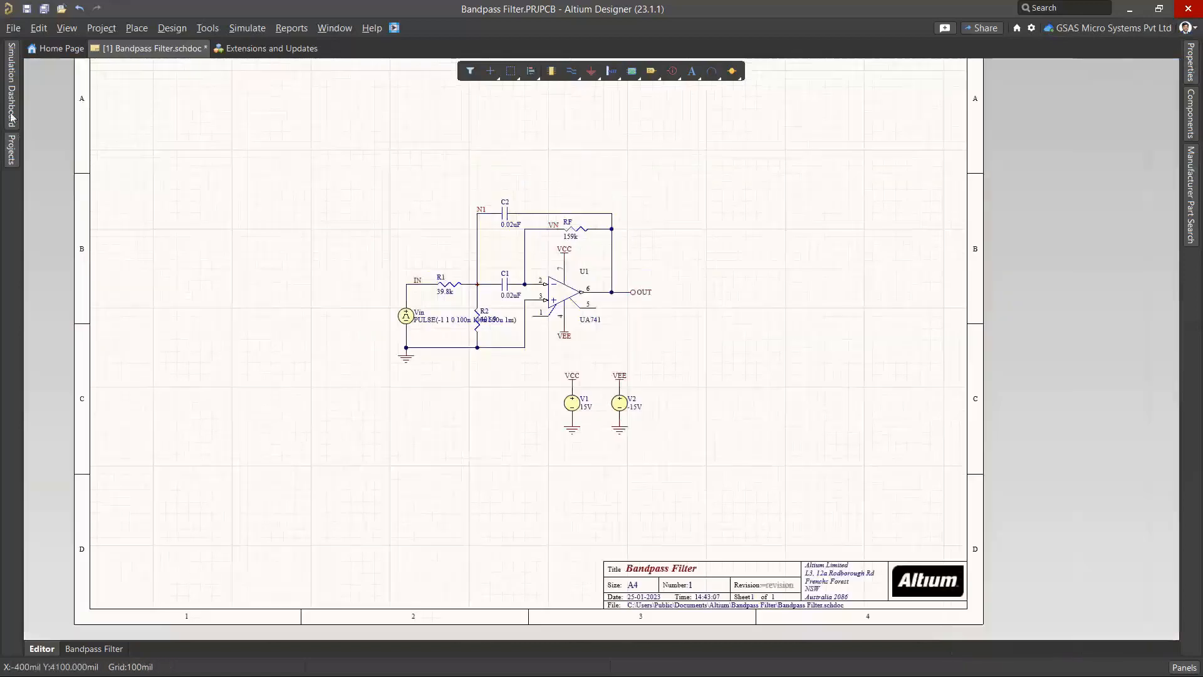
# Run verification and auto-assign models to C1, C2, R1, R2 and RF from the dashboard
pyautogui.click(11, 123)
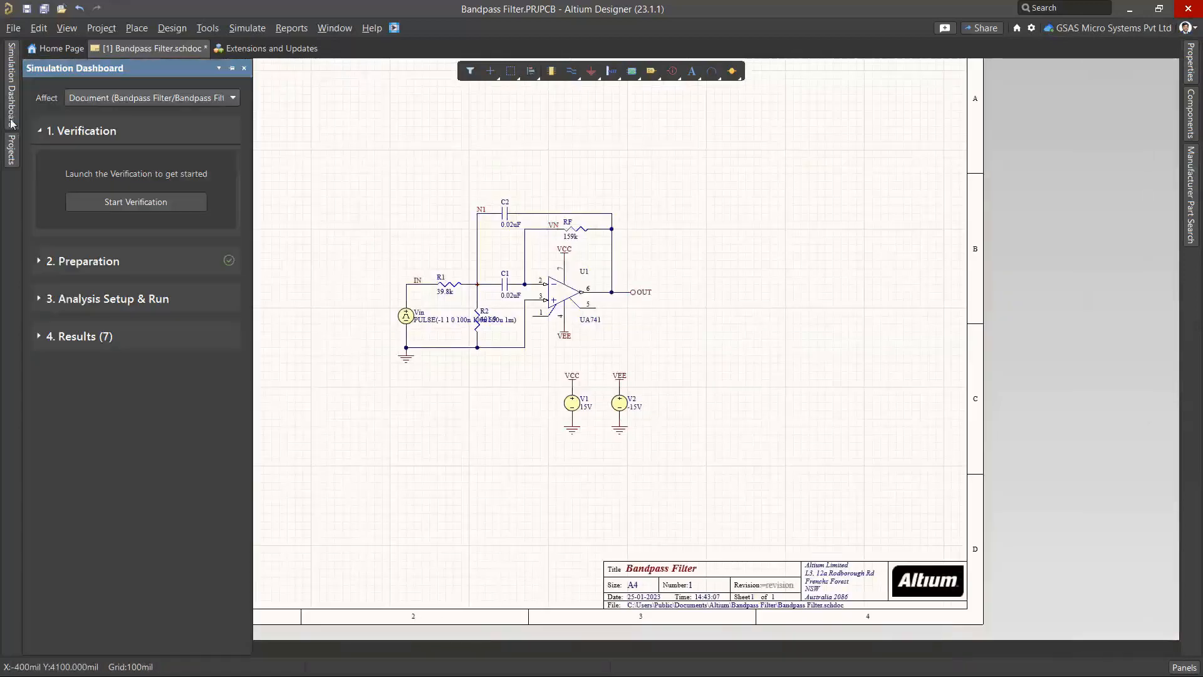
pyautogui.click(121, 202)
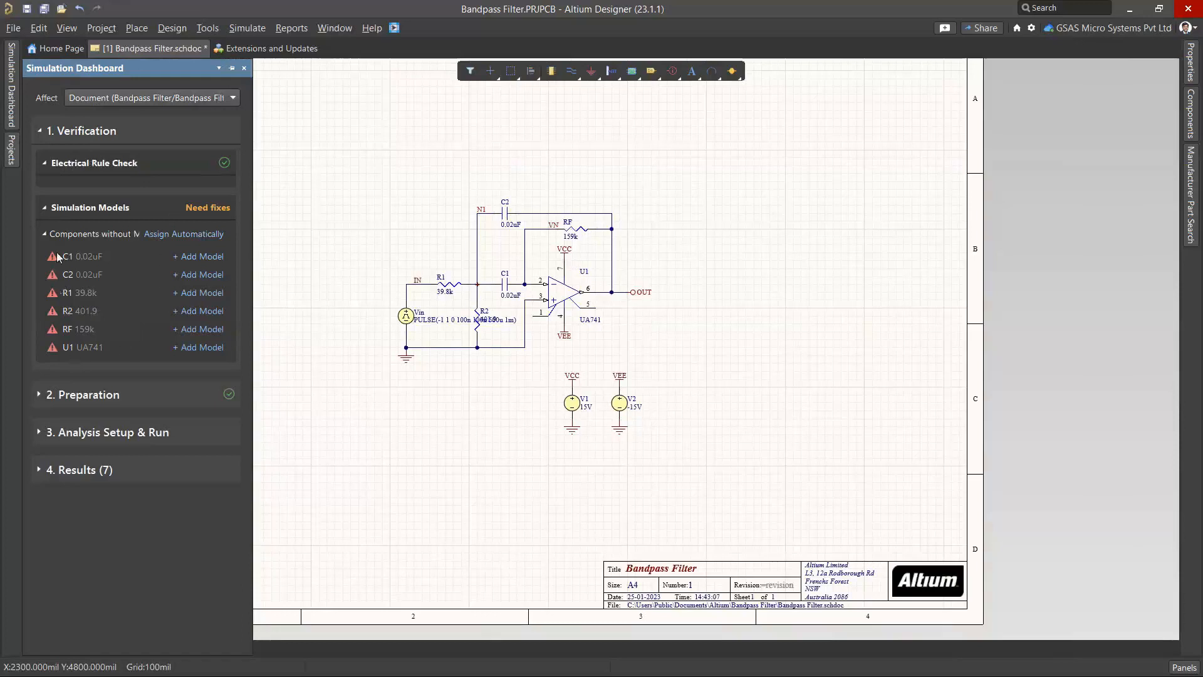
pyautogui.click(182, 235)
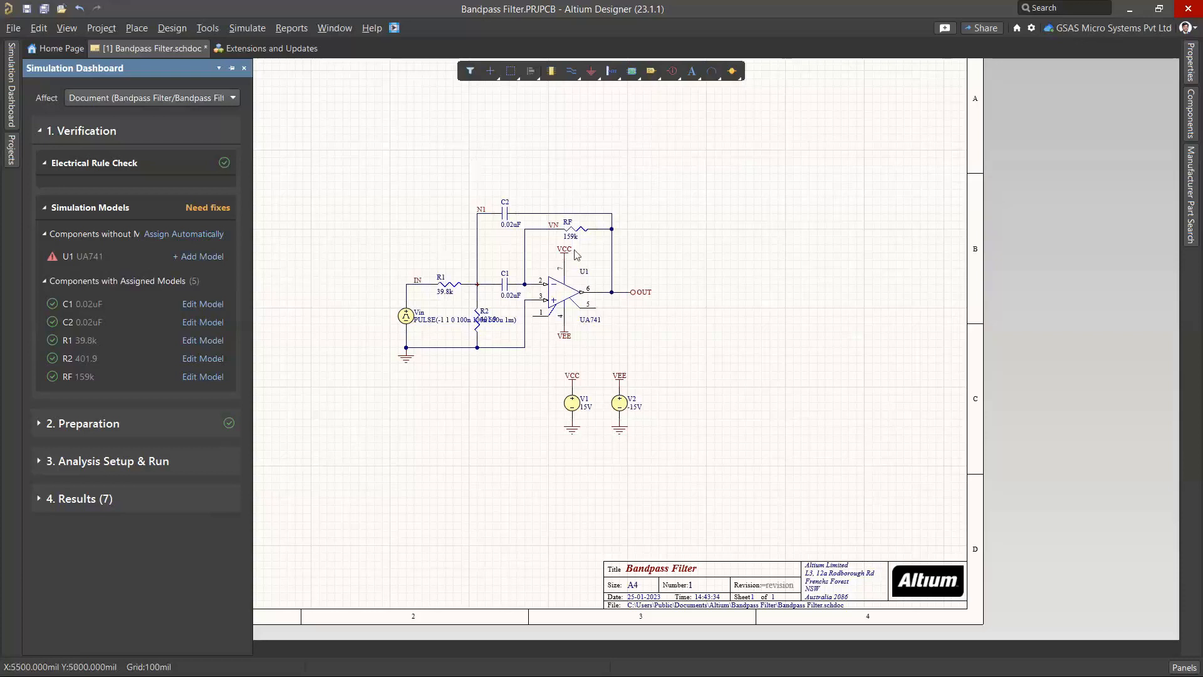
pyautogui.keyDown('ctrl'); pyautogui.scroll(2, 577, 254); pyautogui.keyUp('ctrl')
pyautogui.moveTo(700, 232); pyautogui.dragTo(702, 225, button='right')
pyautogui.click(703, 225)
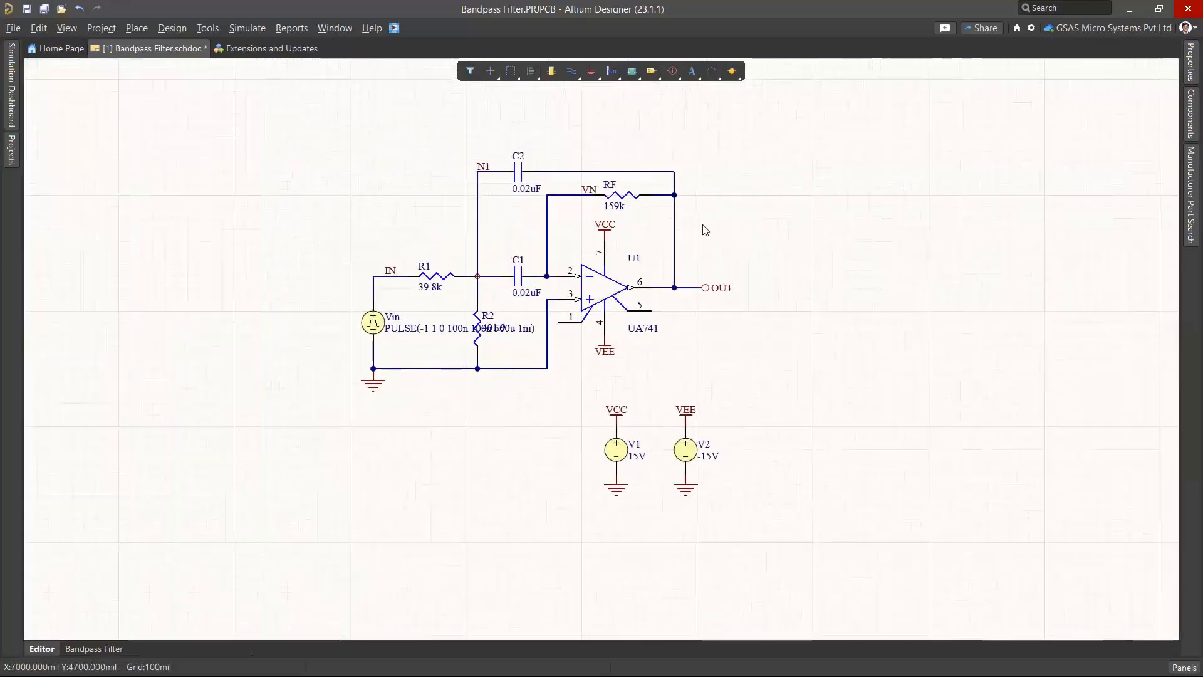
pyautogui.click(13, 116)
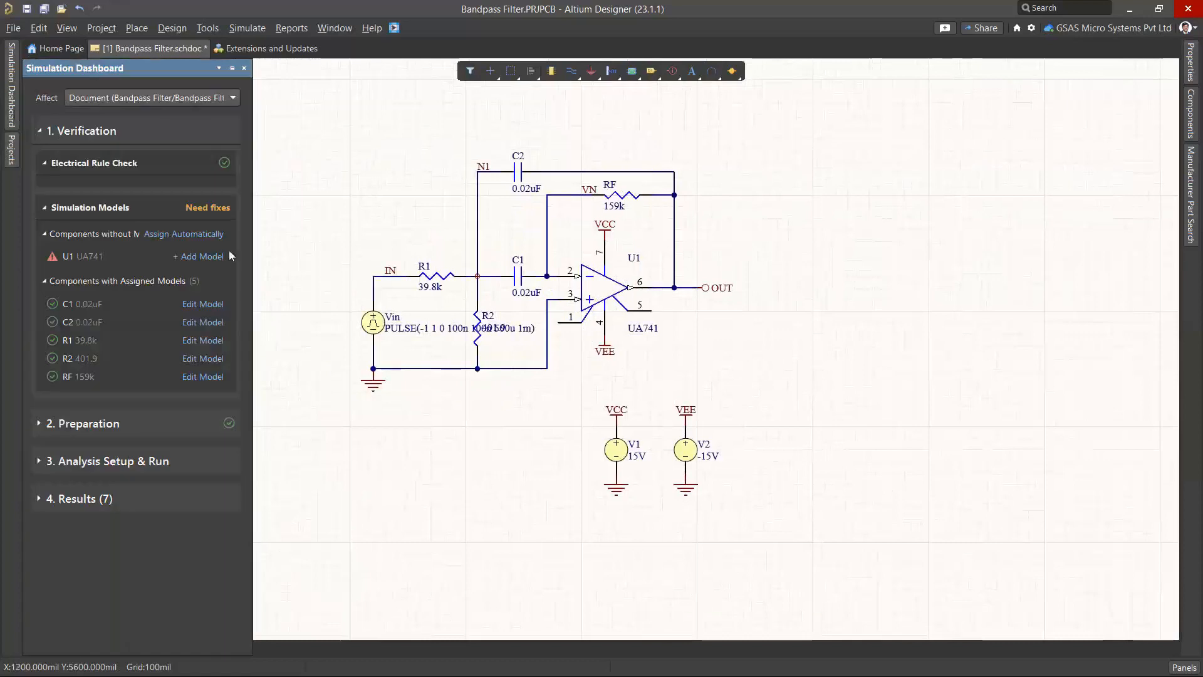
# Start adding a simulation model for U1, trying a model file from disk before abandoning it
pyautogui.click(199, 257)
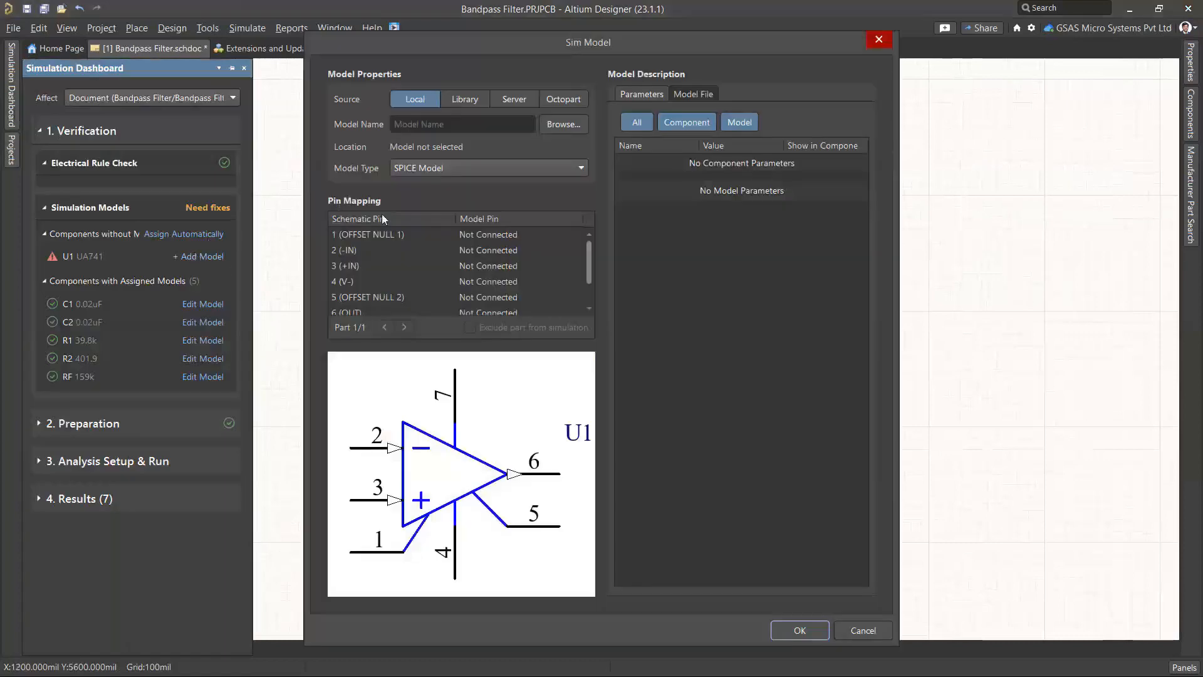
pyautogui.click(564, 130)
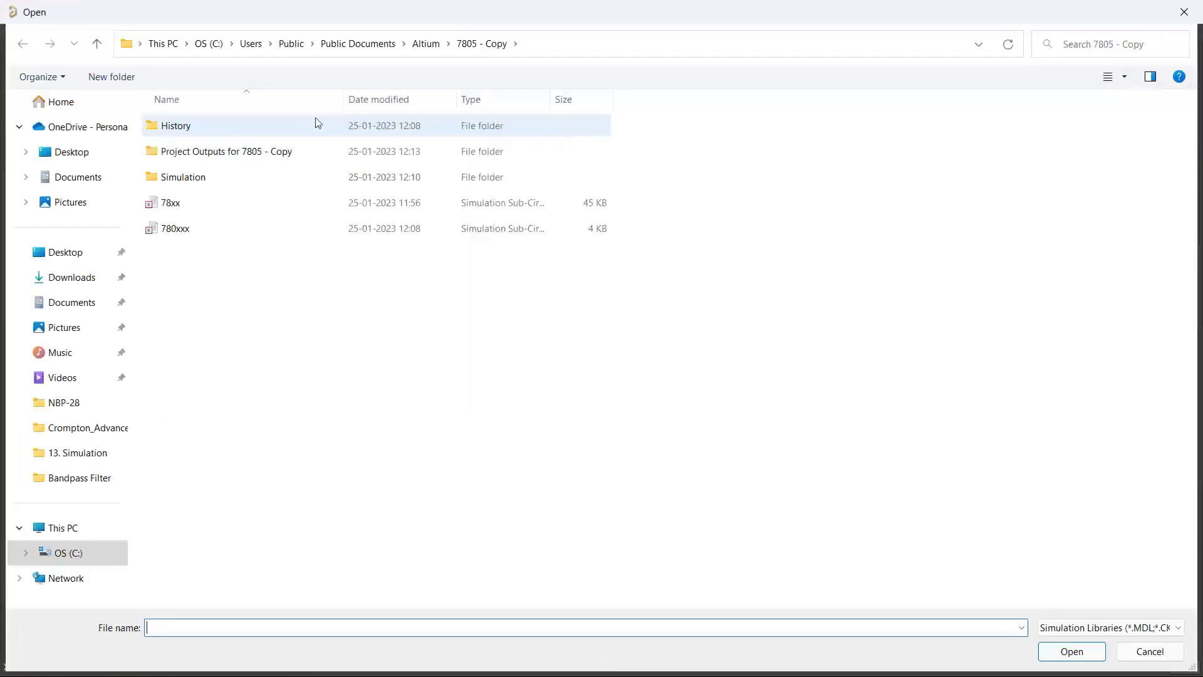
pyautogui.click(194, 228)
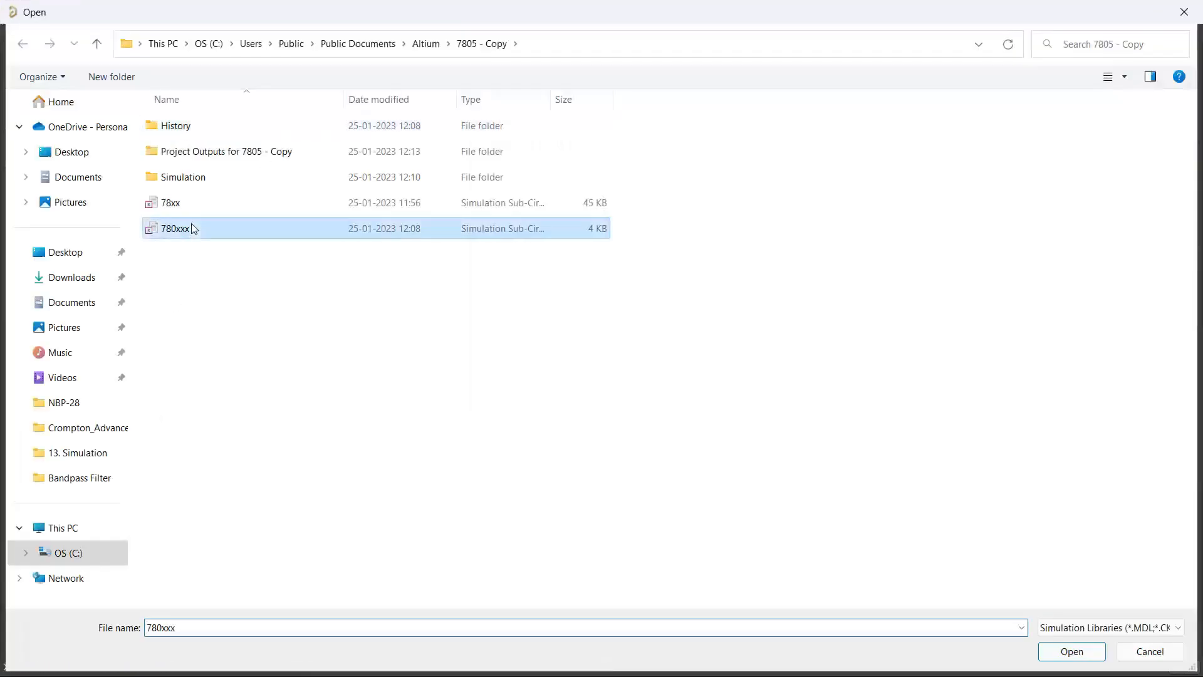
pyautogui.click(1148, 652)
# Take U1's model from the UA741.ckt library and view the UA741 SPICE subcircuit text
pyautogui.click(471, 101)
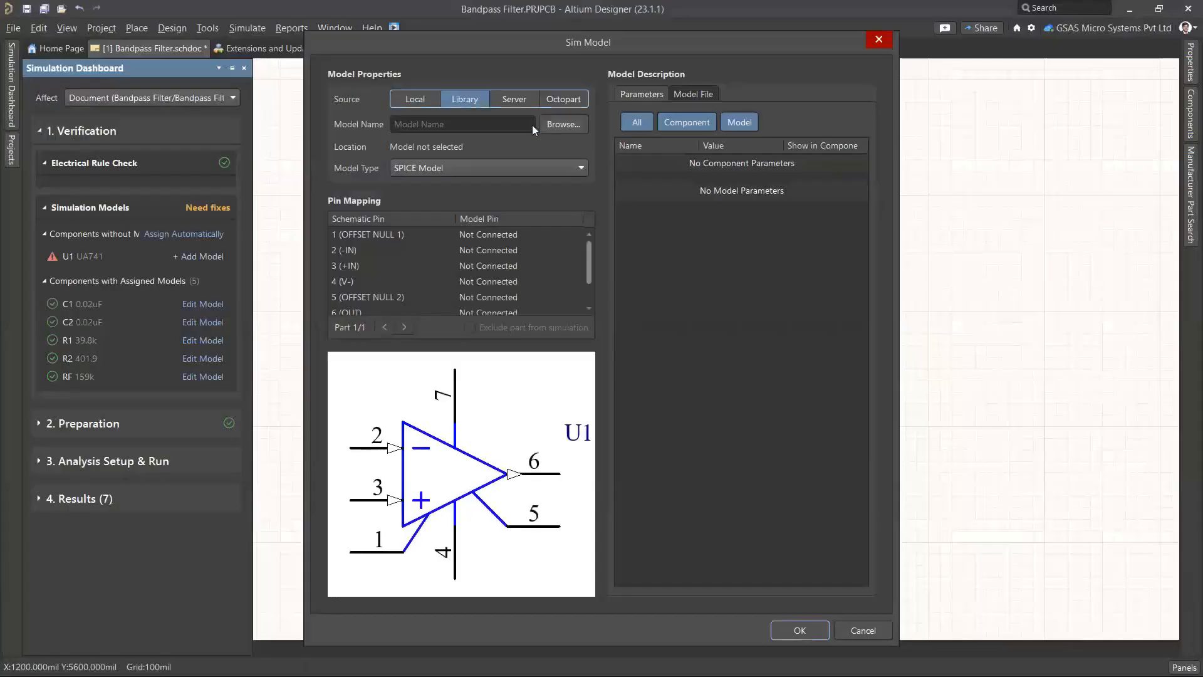
pyautogui.click(575, 126)
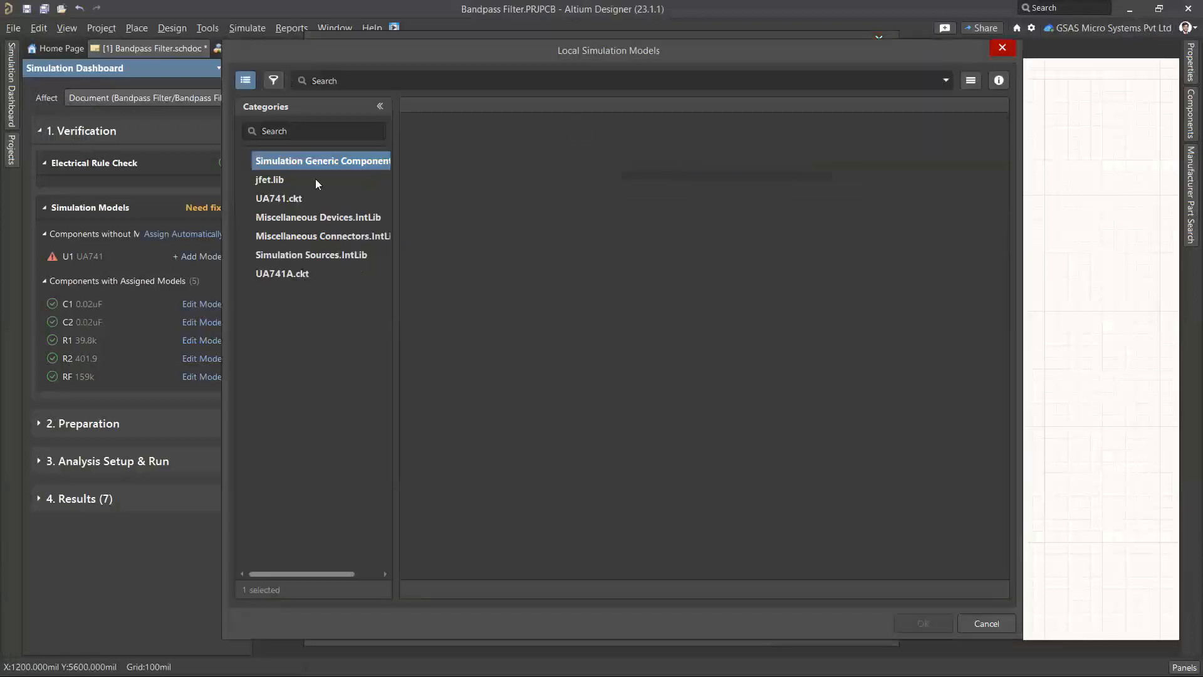
pyautogui.click(282, 199)
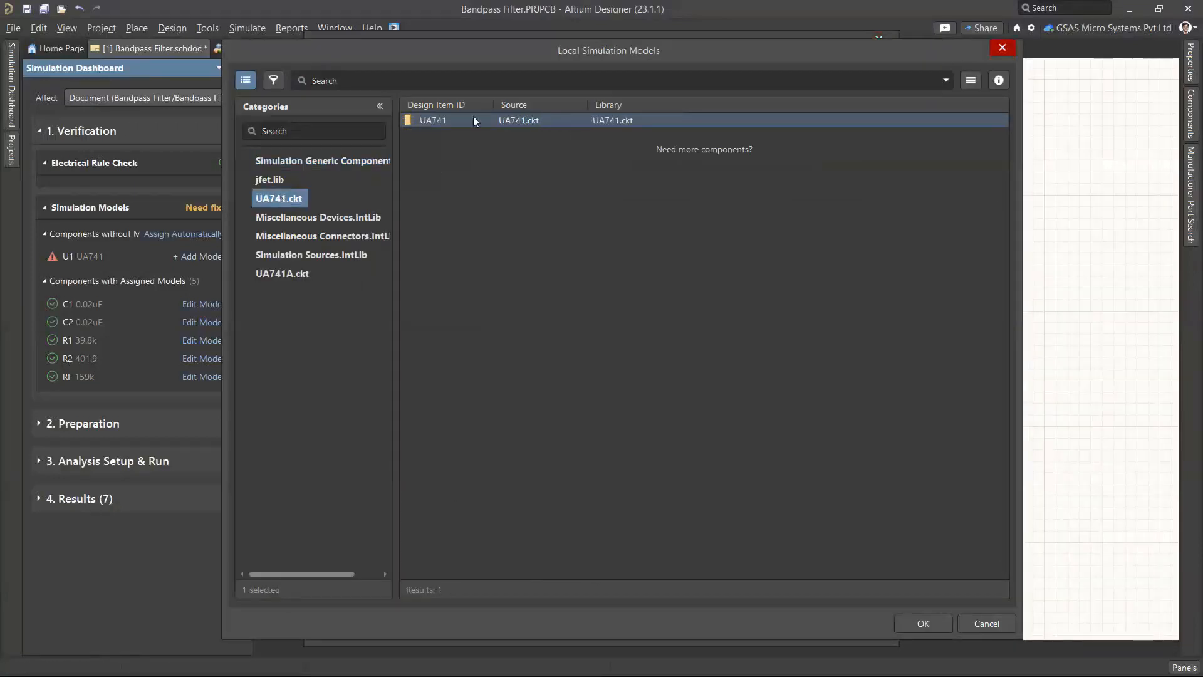
pyautogui.click(924, 624)
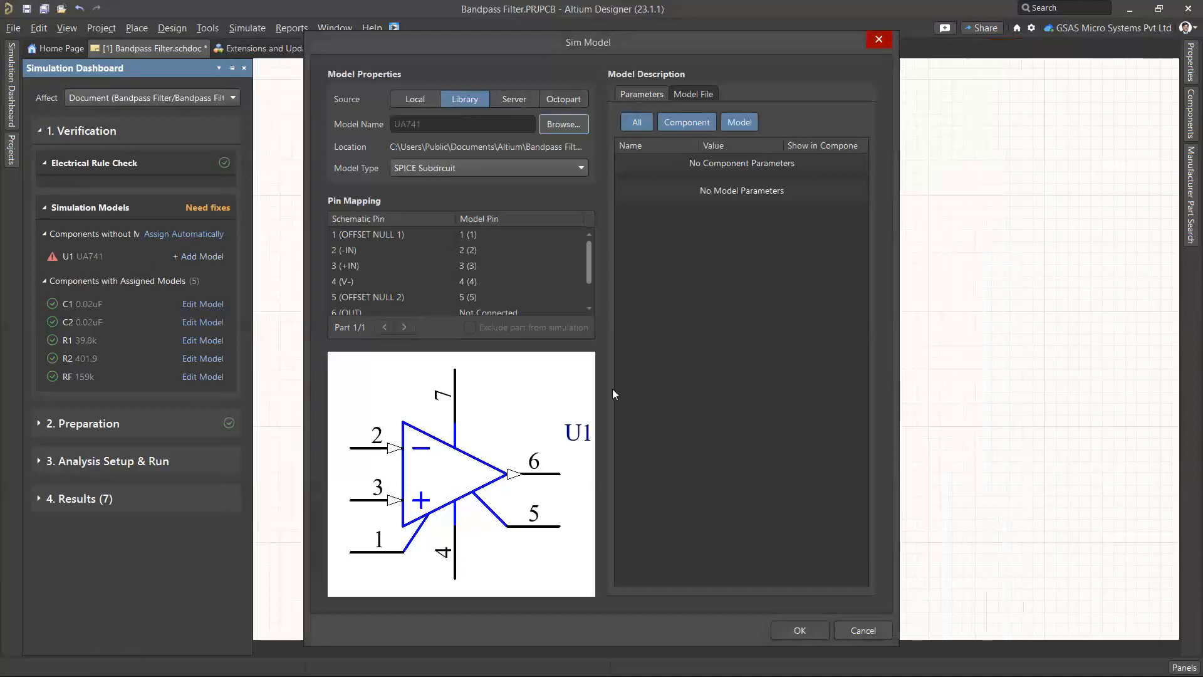
pyautogui.click(514, 99)
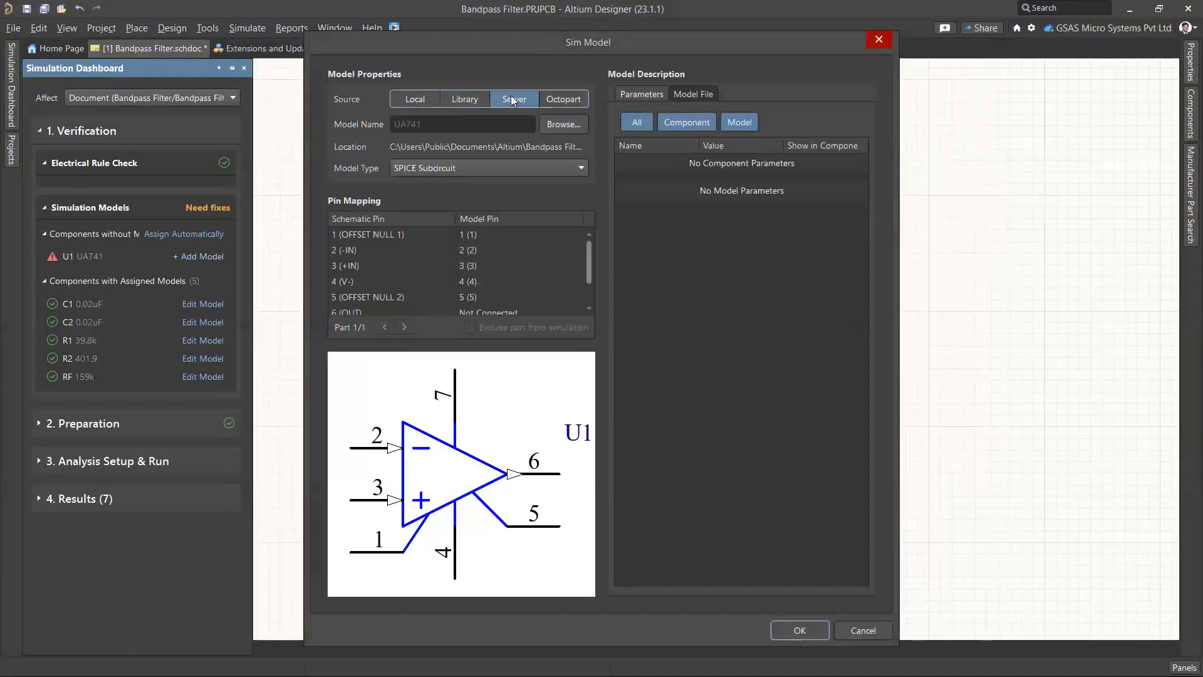
pyautogui.click(567, 98)
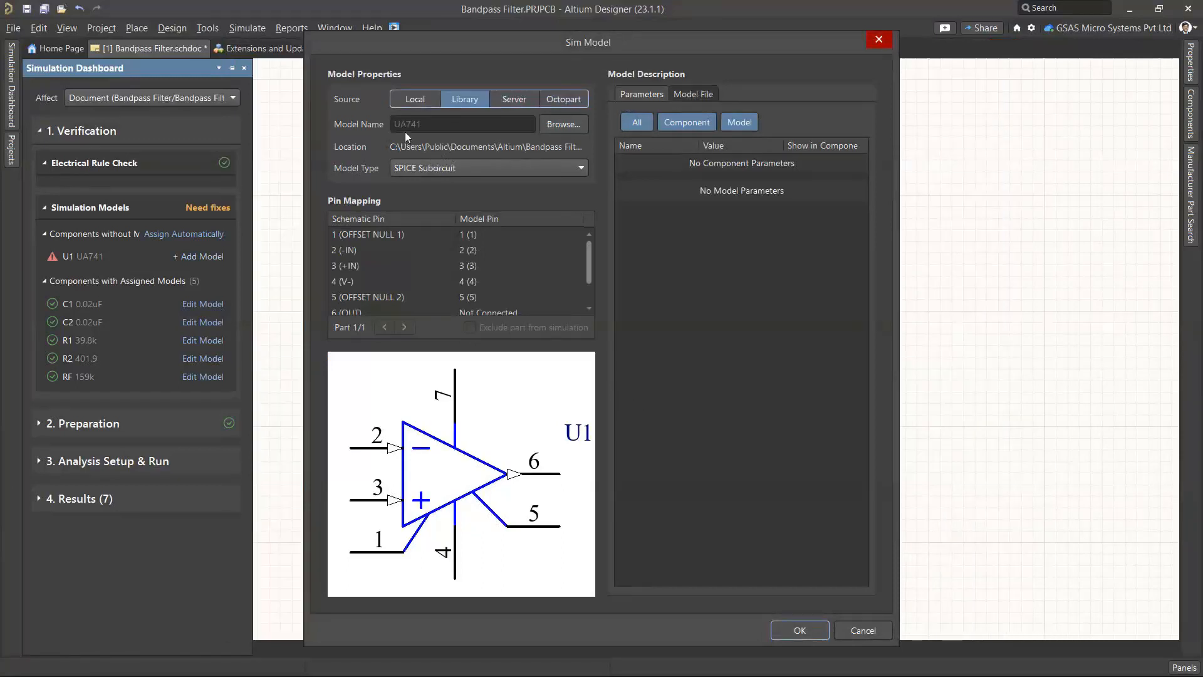
pyautogui.click(703, 94)
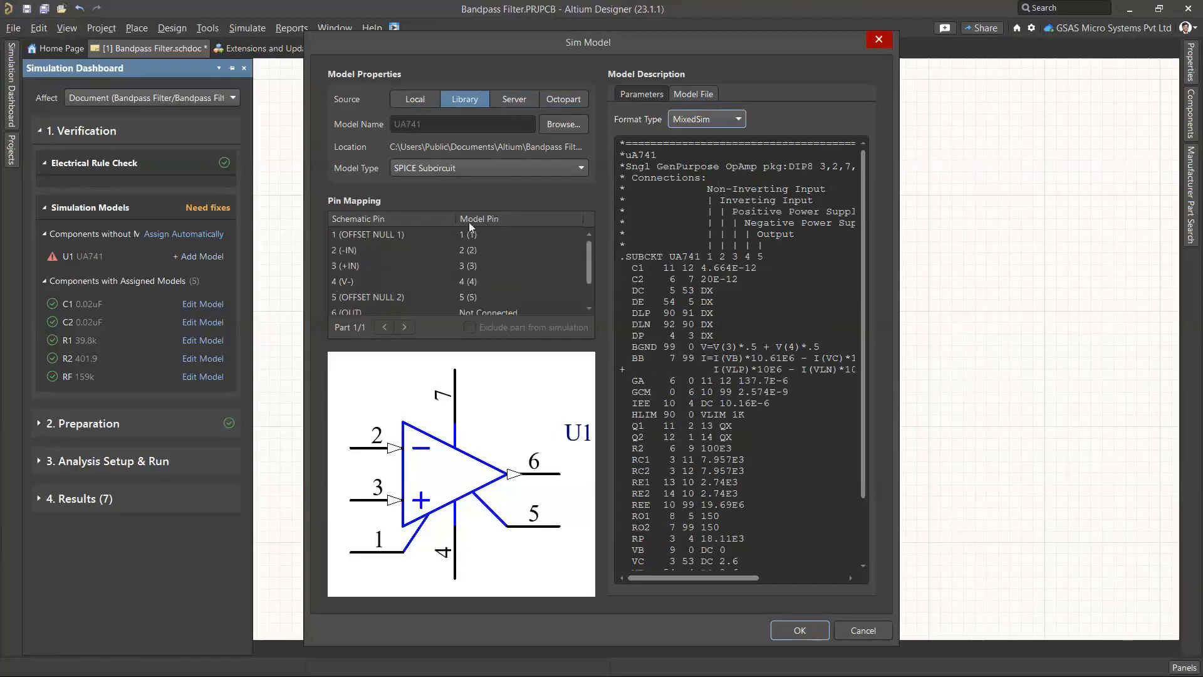
# Leave OFFSET NULL 1 unconnected and map +IN to model pin 1
pyautogui.click(377, 237)
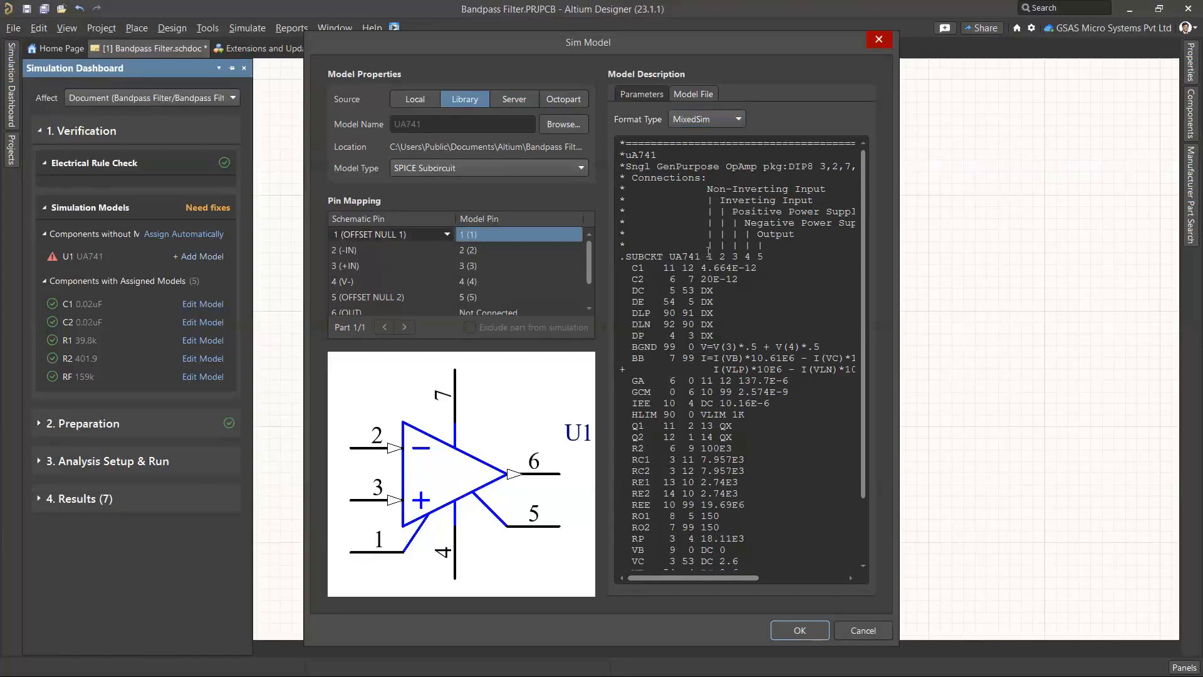
pyautogui.click(530, 234)
pyautogui.click(529, 235)
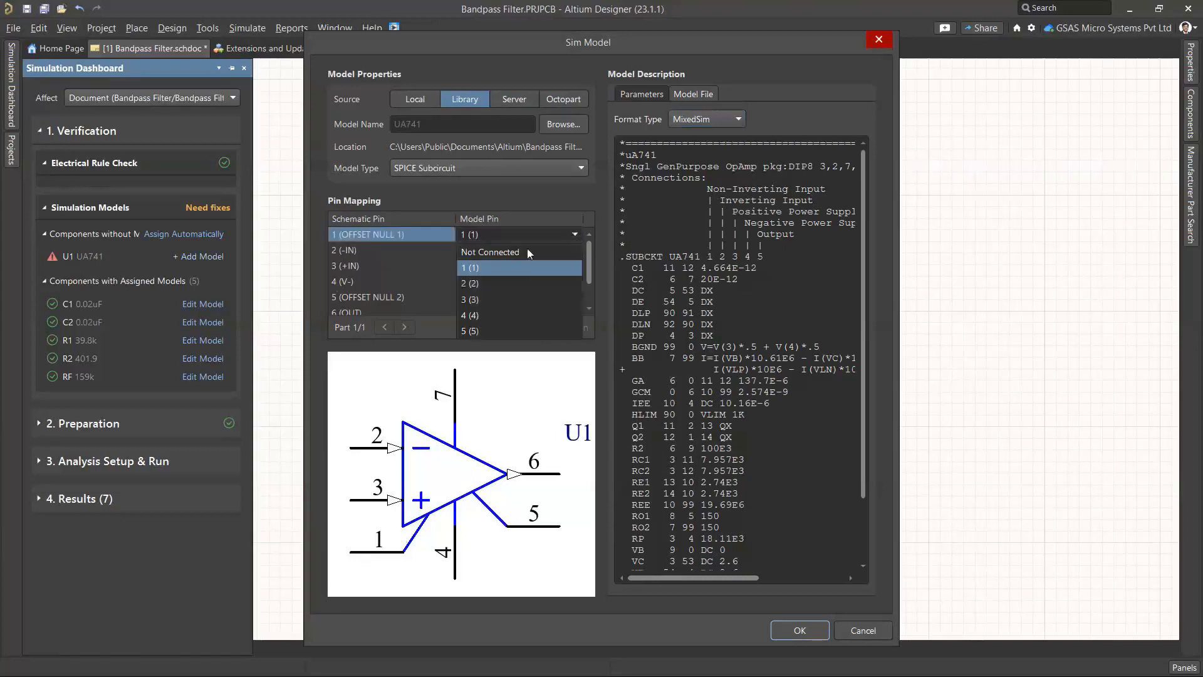
pyautogui.click(524, 251)
pyautogui.click(382, 250)
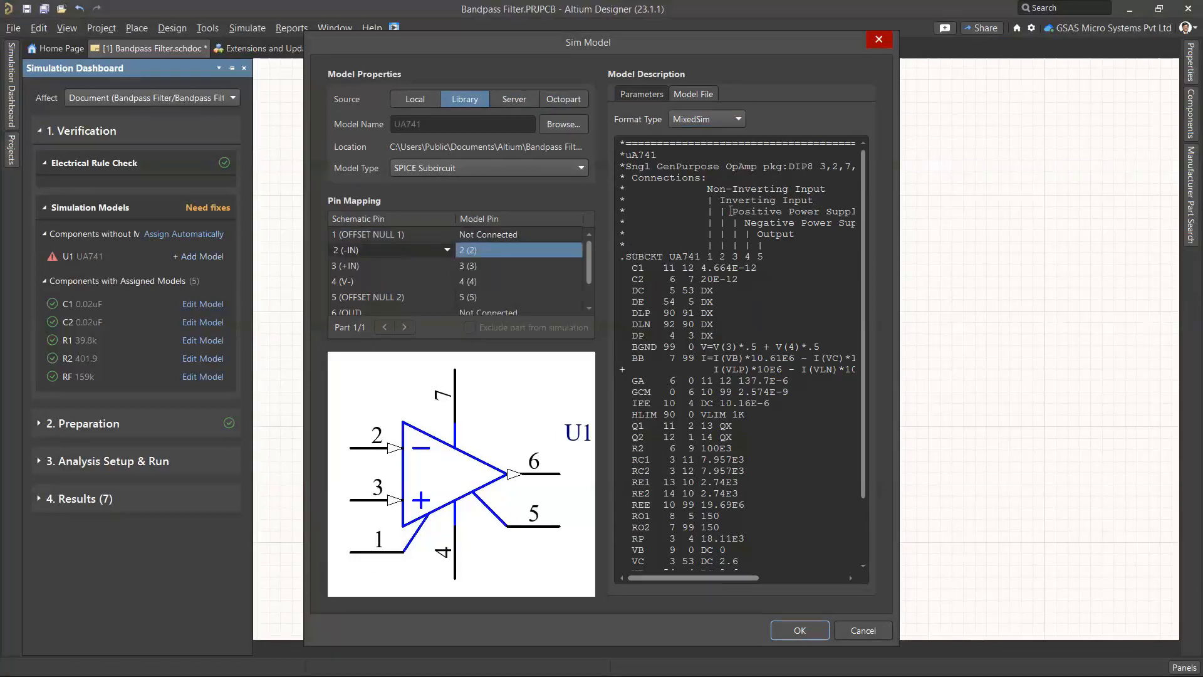
pyautogui.click(385, 272)
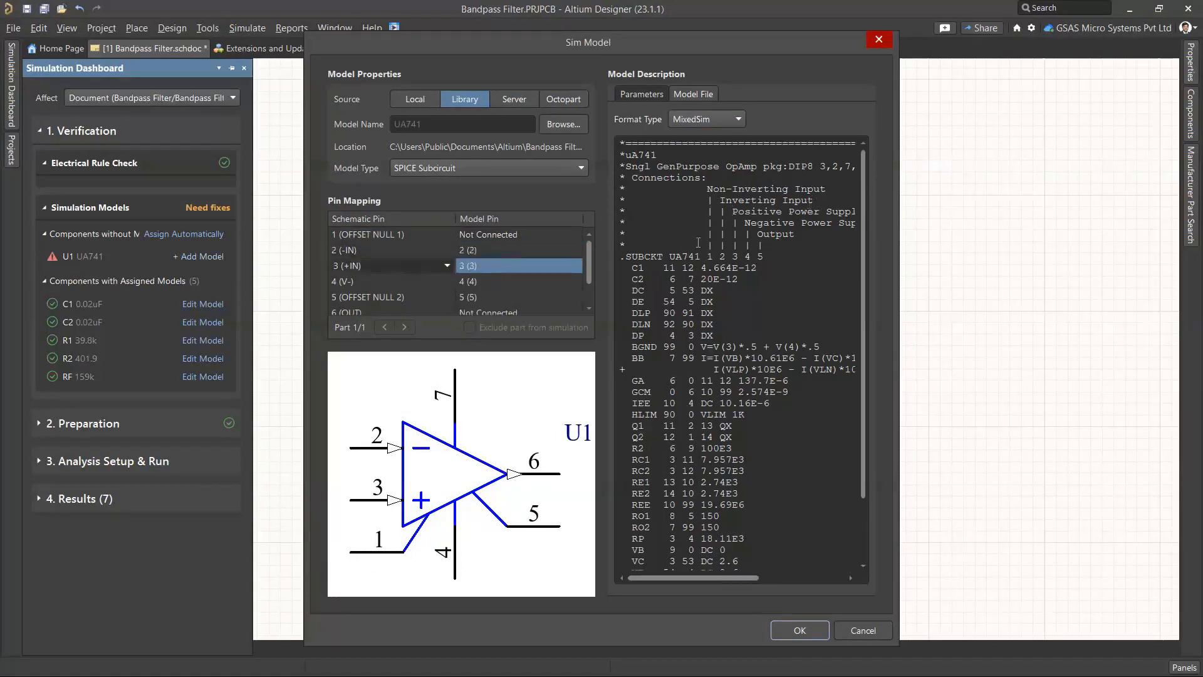
pyautogui.click(501, 268)
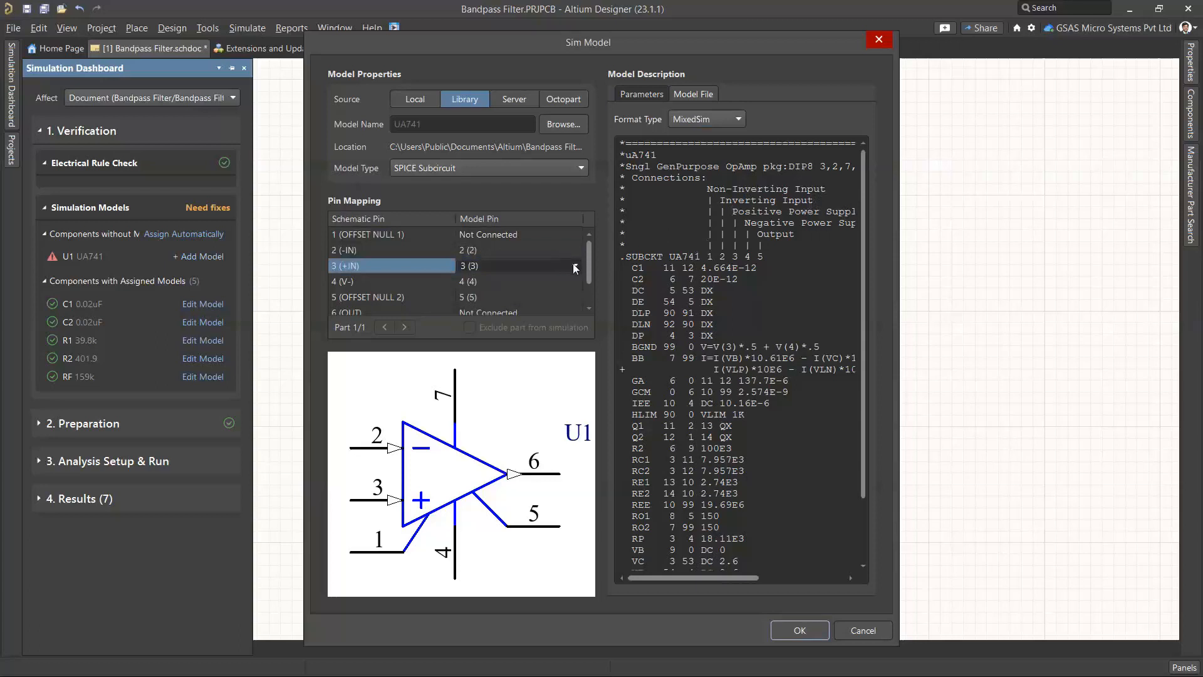
pyautogui.click(575, 266)
pyautogui.click(483, 299)
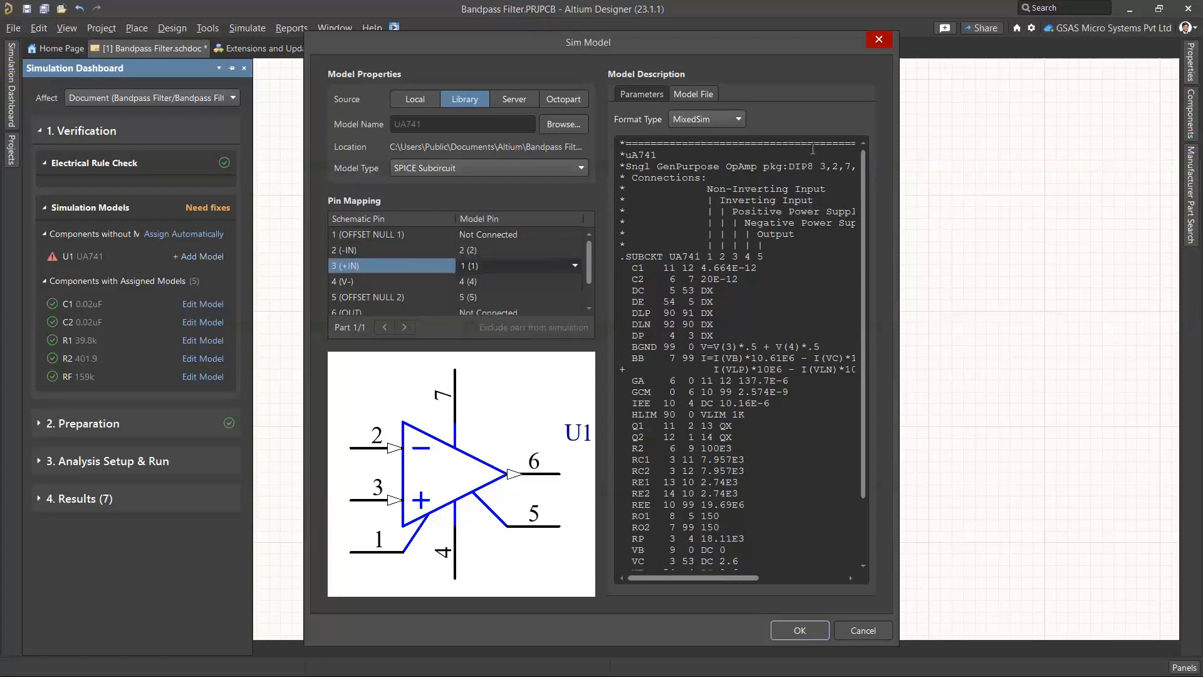
# Set OFFSET NULL 2 to Not Connected and map OUT to model pin 5
pyautogui.click(405, 284)
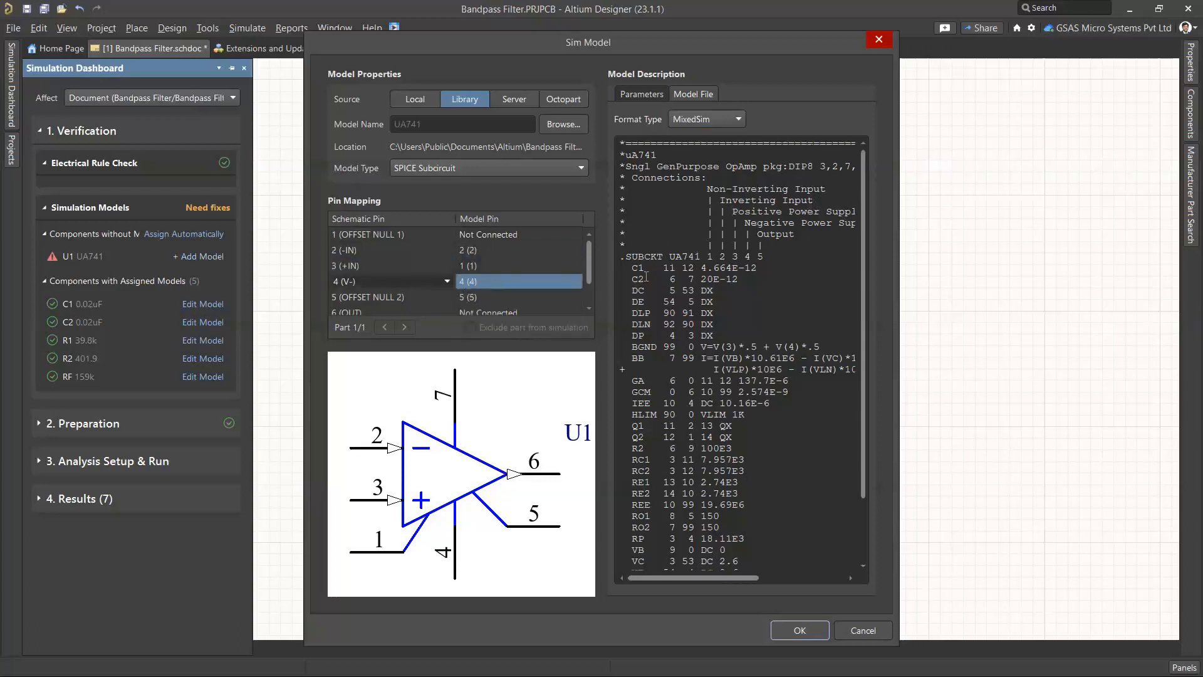
pyautogui.click(414, 299)
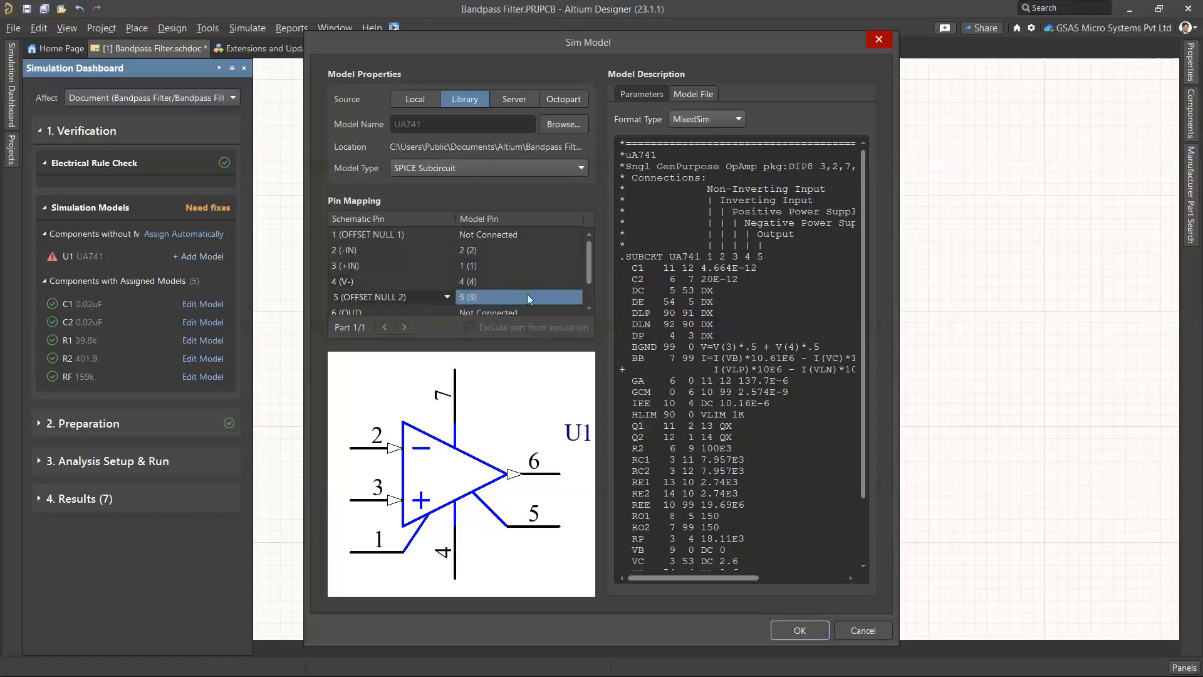
pyautogui.click(576, 295)
pyautogui.click(576, 296)
pyautogui.click(513, 314)
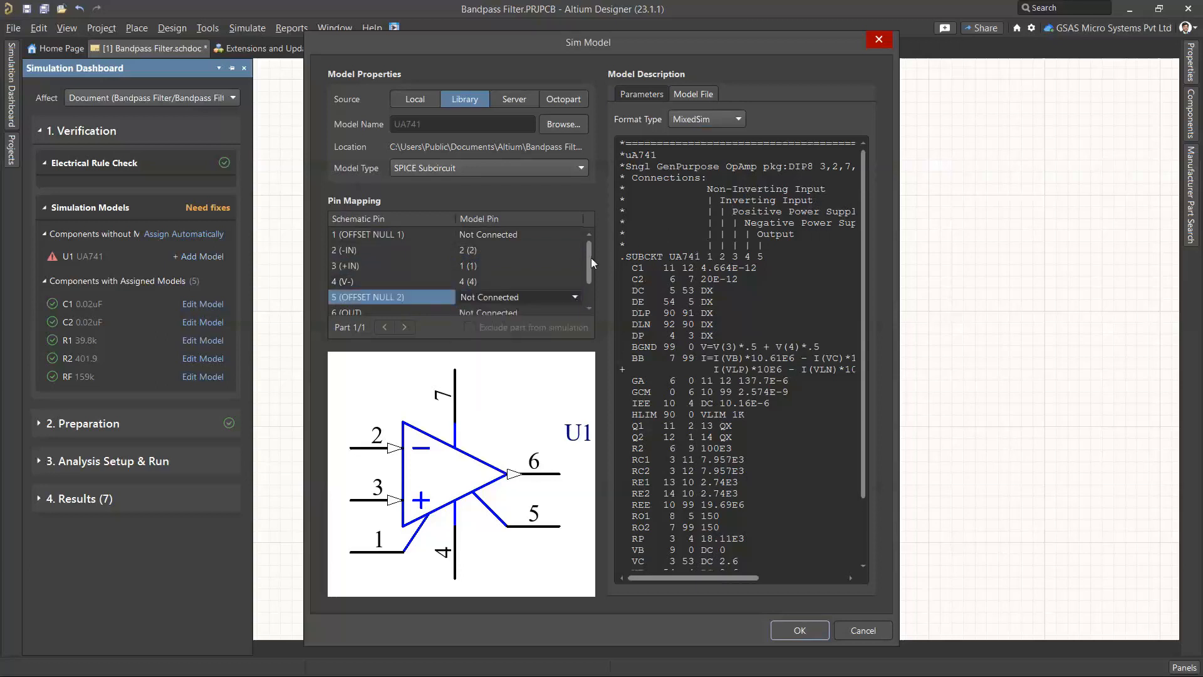
pyautogui.scroll(-1, 587, 258)
pyautogui.click(406, 281)
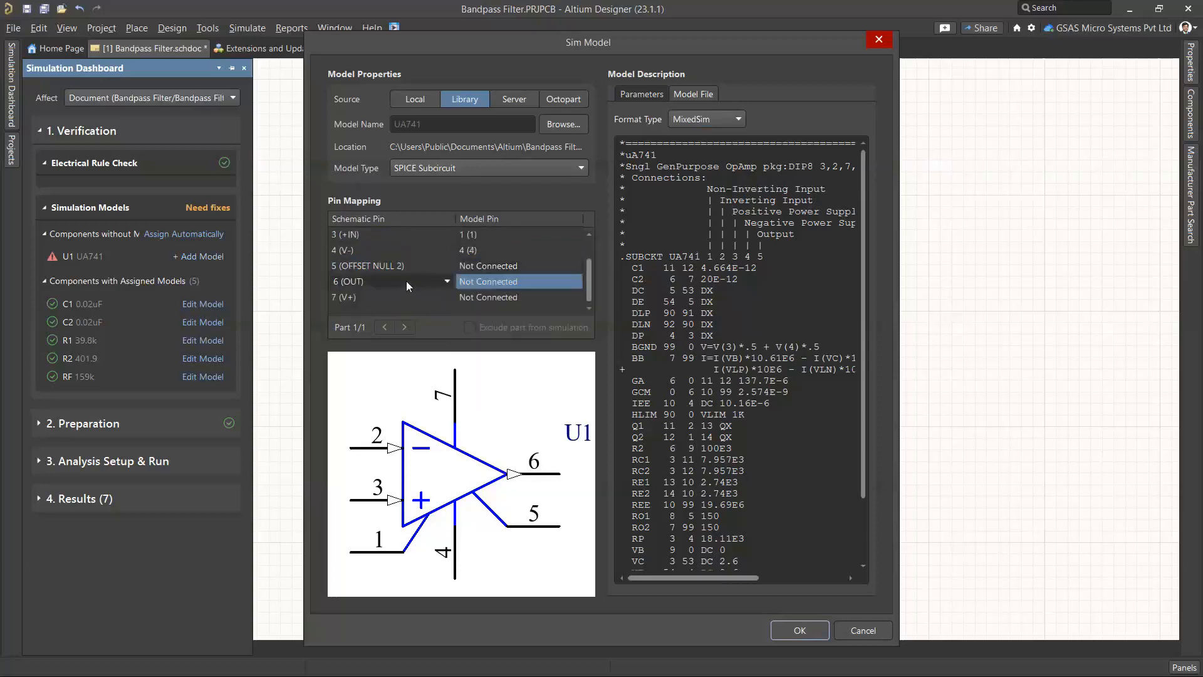
pyautogui.click(561, 287)
pyautogui.click(573, 280)
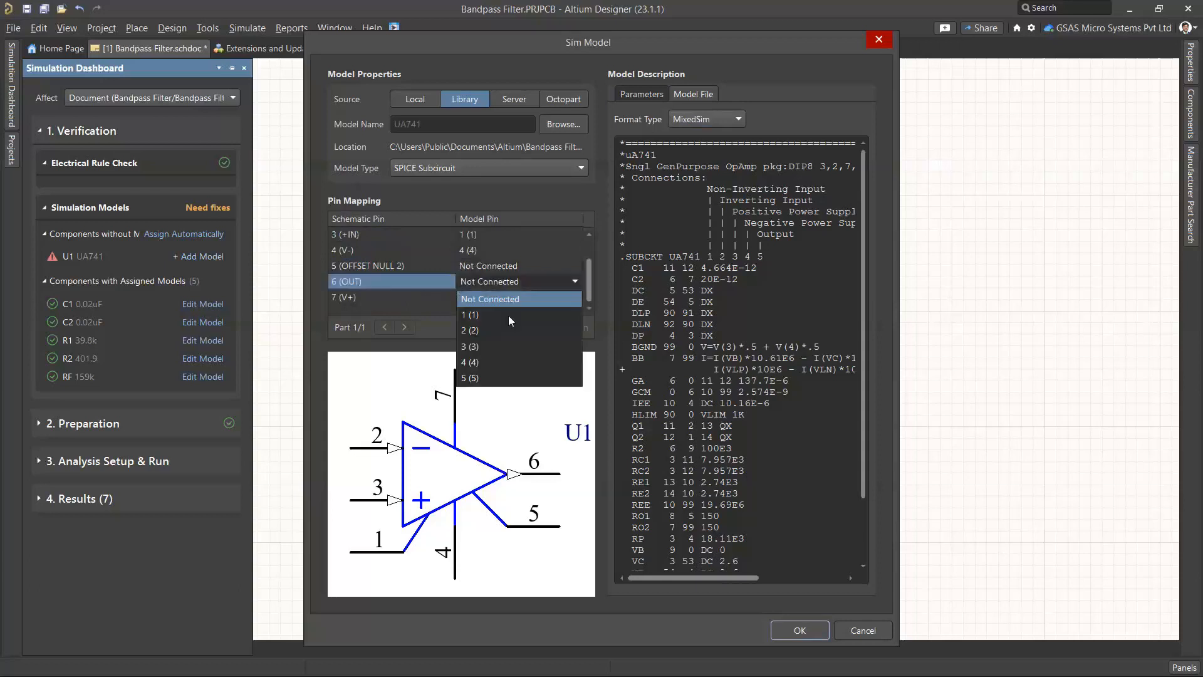
pyautogui.click(470, 378)
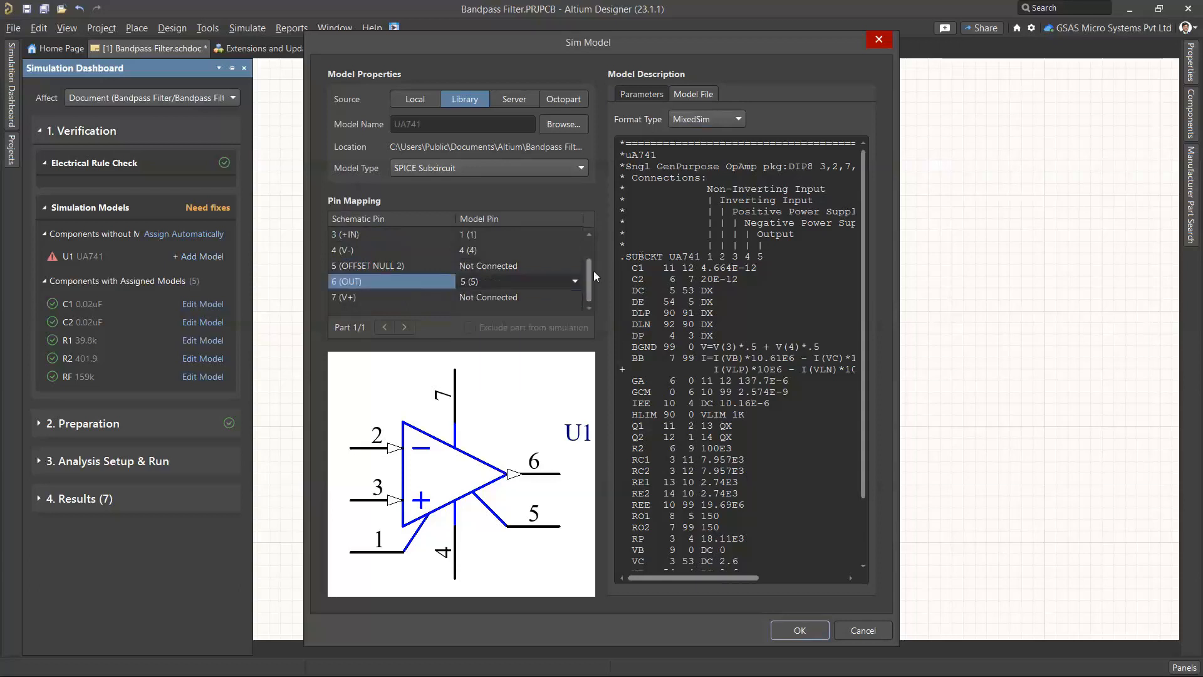
# Map V+ to model pin 3 and accept the UA741 model for U1
pyautogui.click(433, 300)
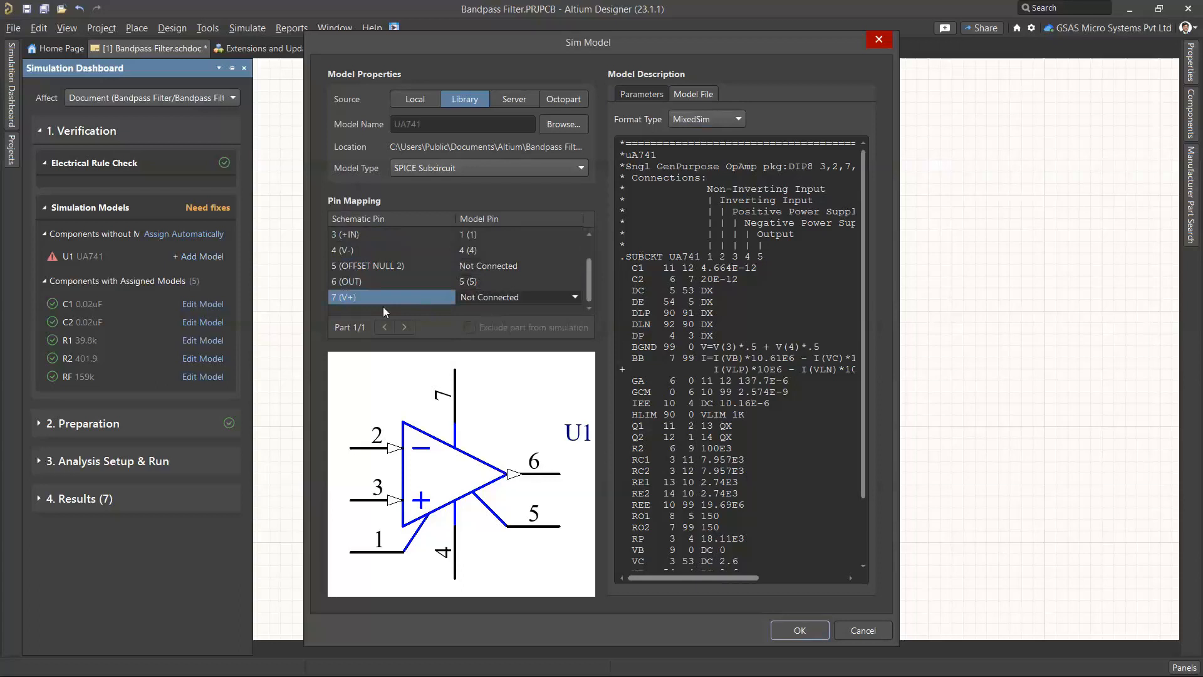
pyautogui.click(523, 298)
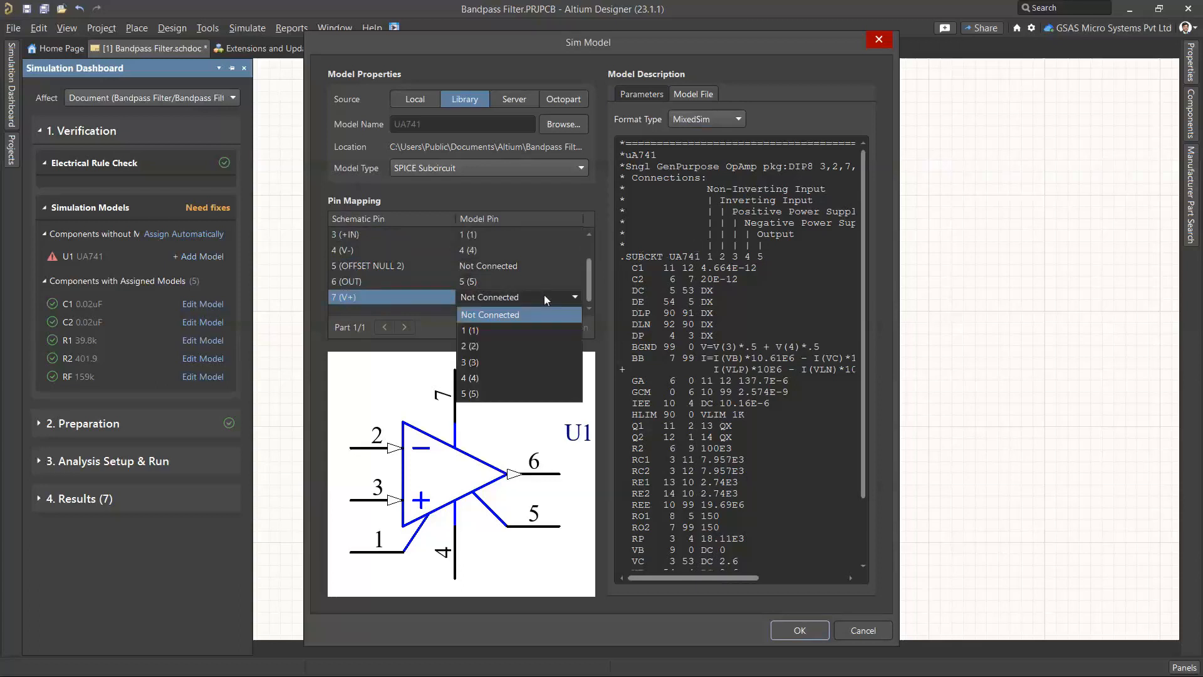
pyautogui.click(475, 363)
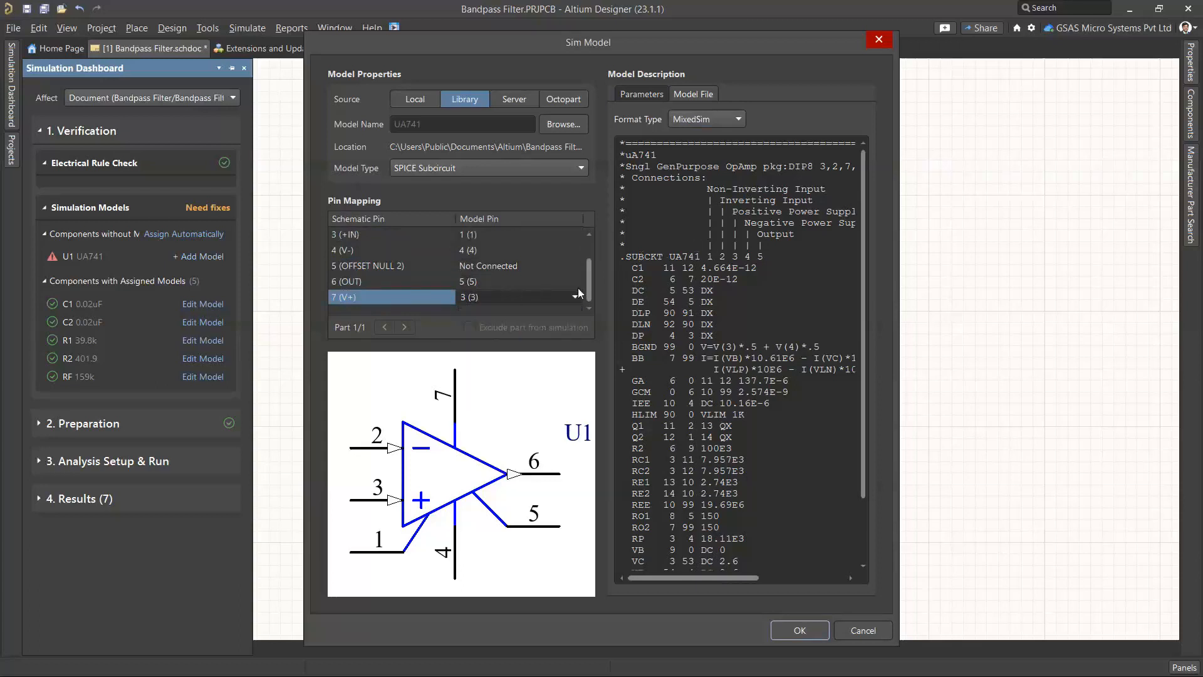
pyautogui.moveTo(589, 282); pyautogui.dragTo(595, 242)
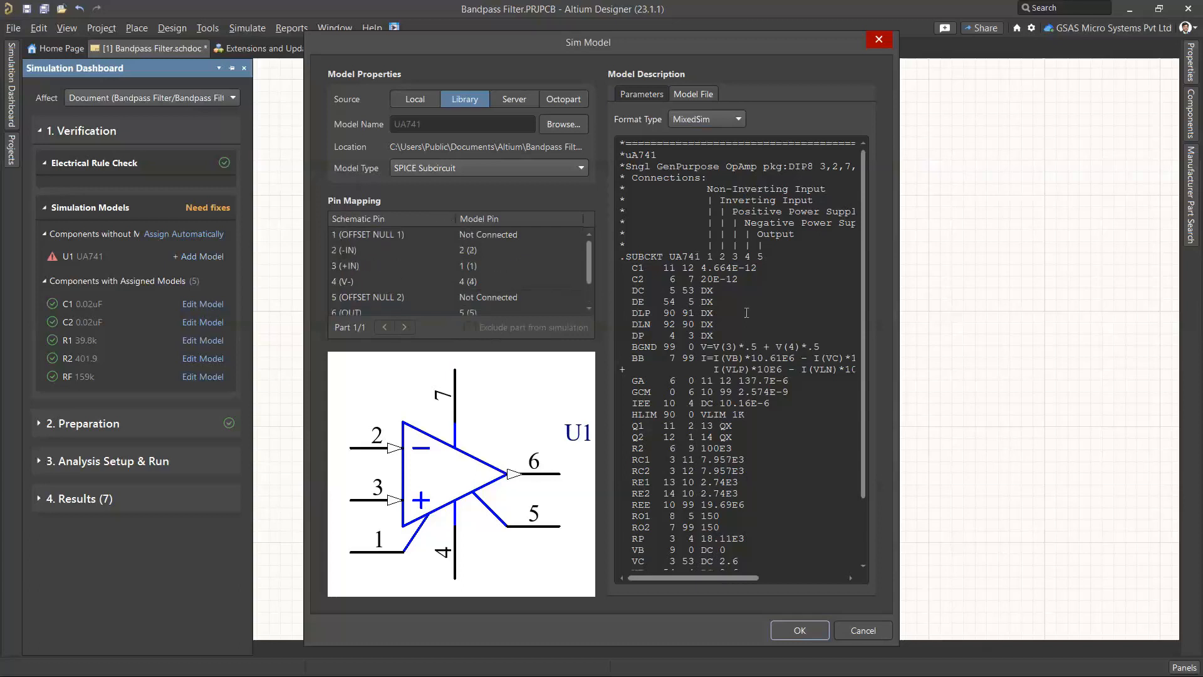
pyautogui.click(790, 630)
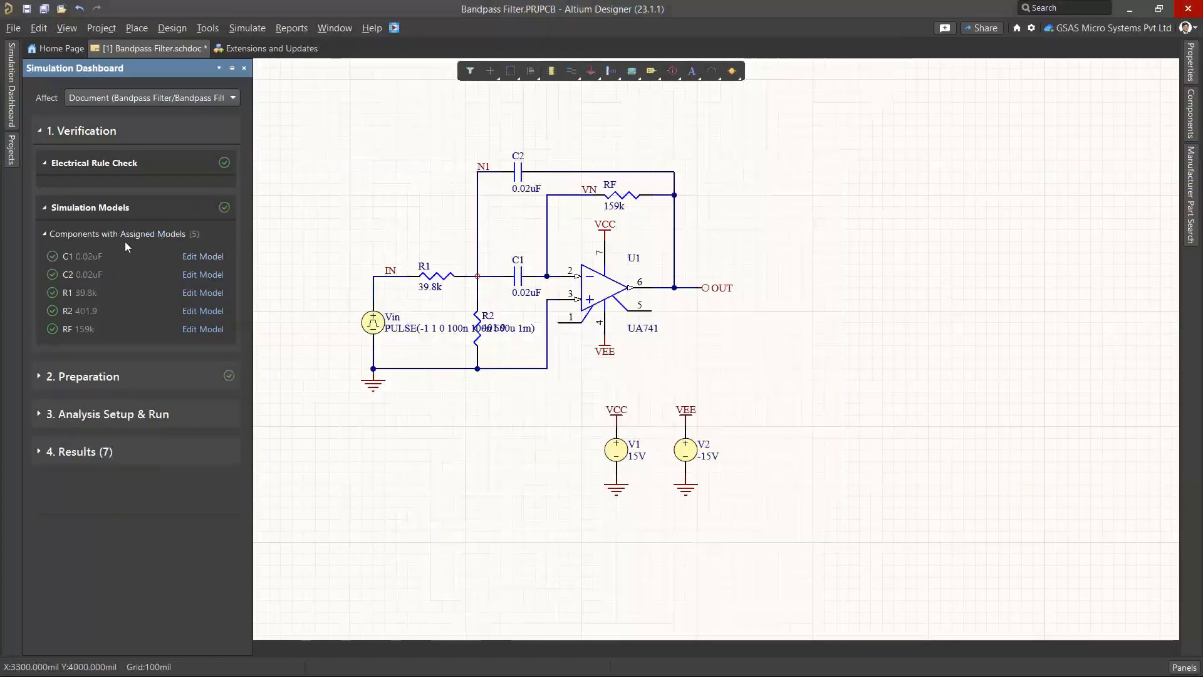
# Expand Preparation, check the available probe types without adding one, then expand Analysis Setup & Run
pyautogui.click(83, 377)
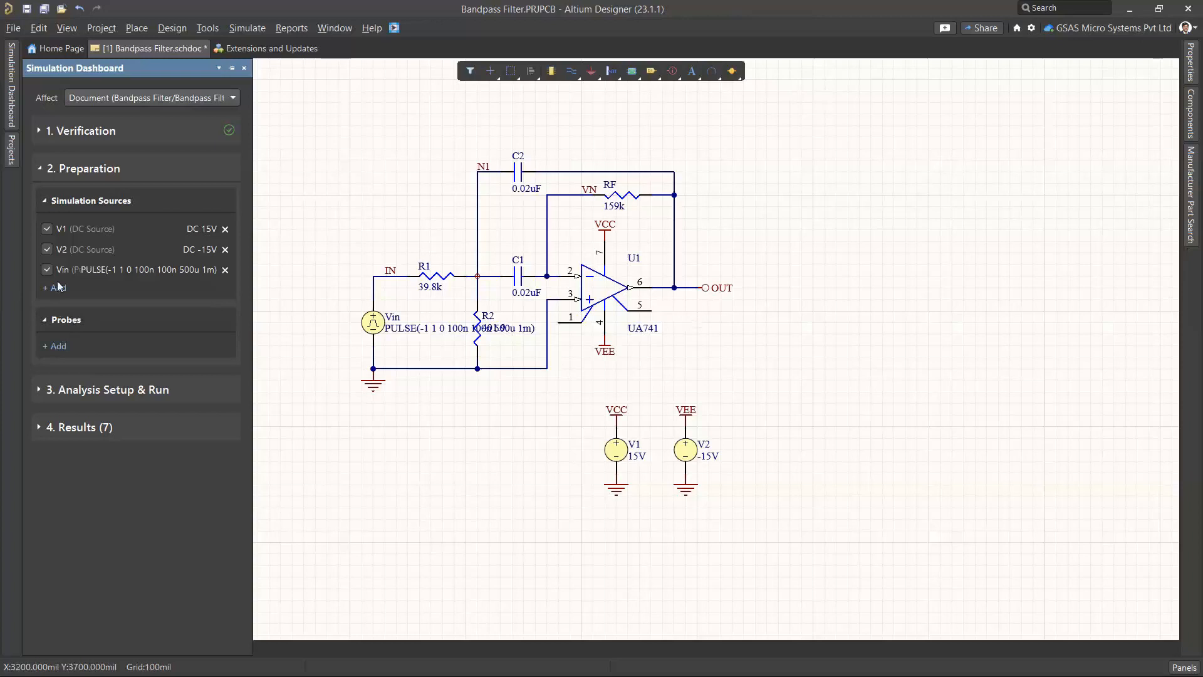
pyautogui.click(58, 346)
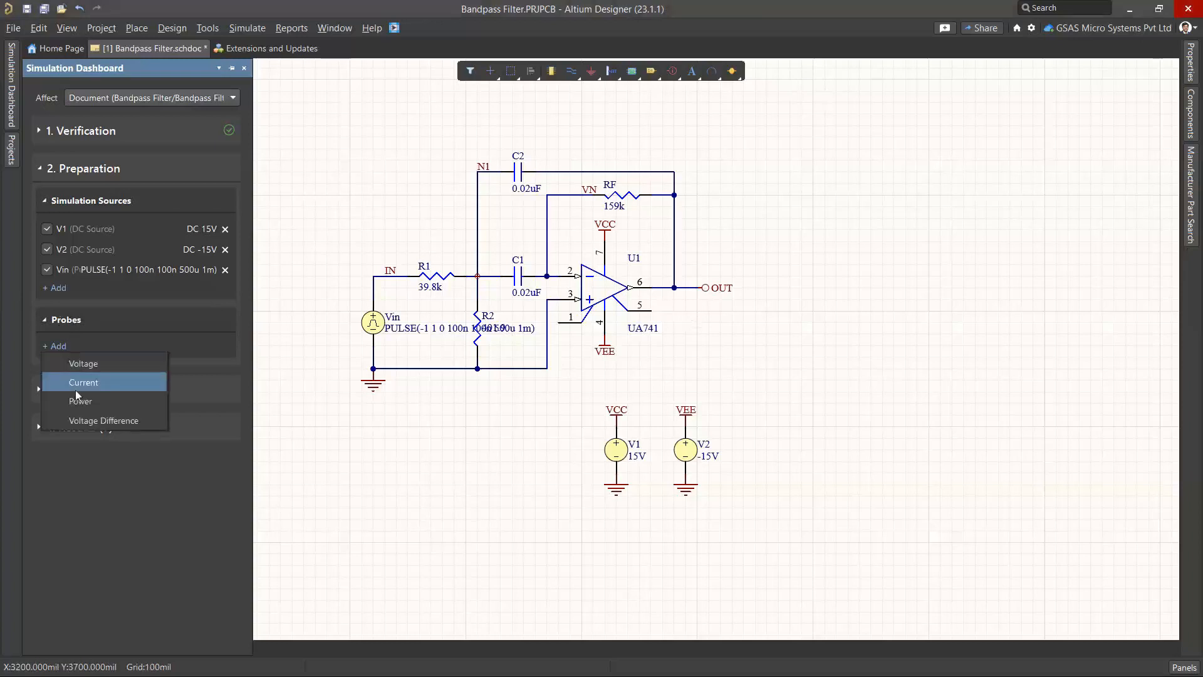
pyautogui.click(216, 329)
pyautogui.click(42, 390)
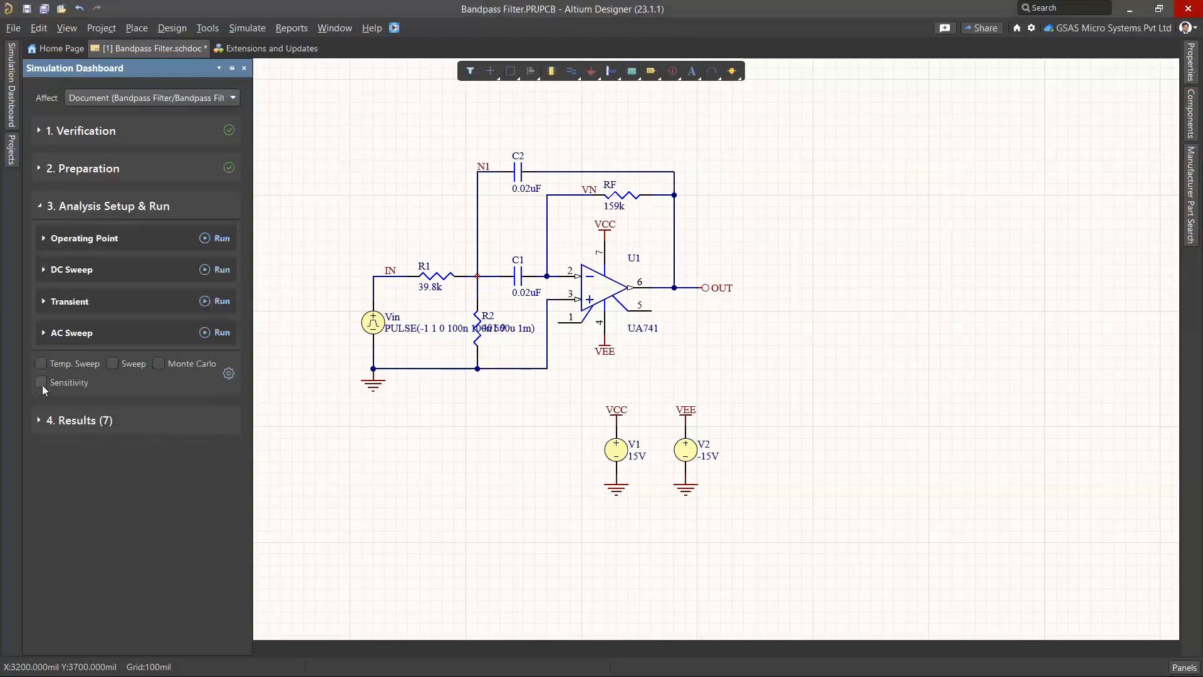
# Run the Operating Point analysis into Bandpass Filter.sdf, then return to the schematic
pyautogui.click(53, 238)
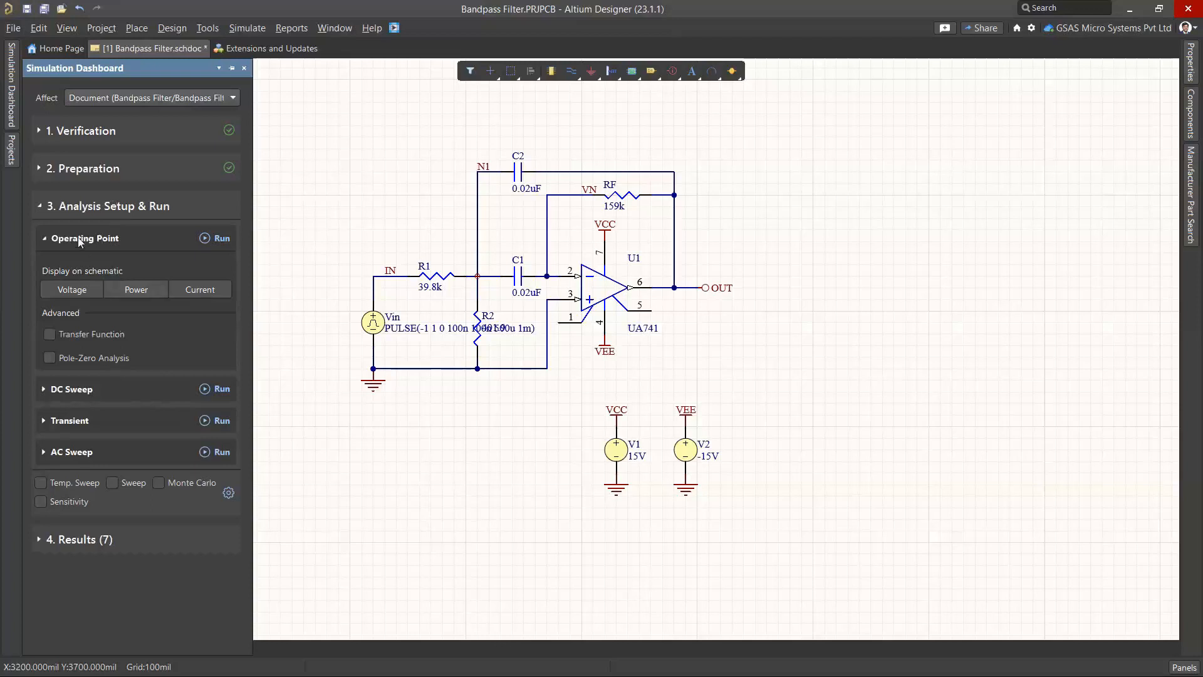
pyautogui.click(216, 239)
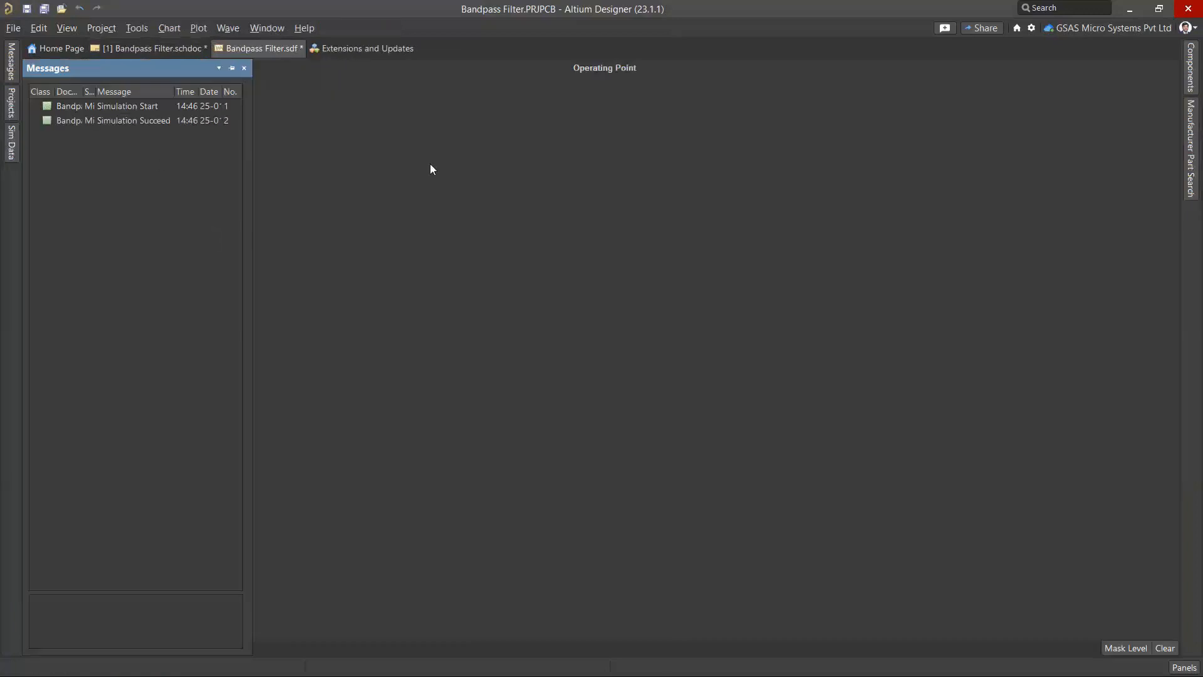
pyautogui.click(430, 164)
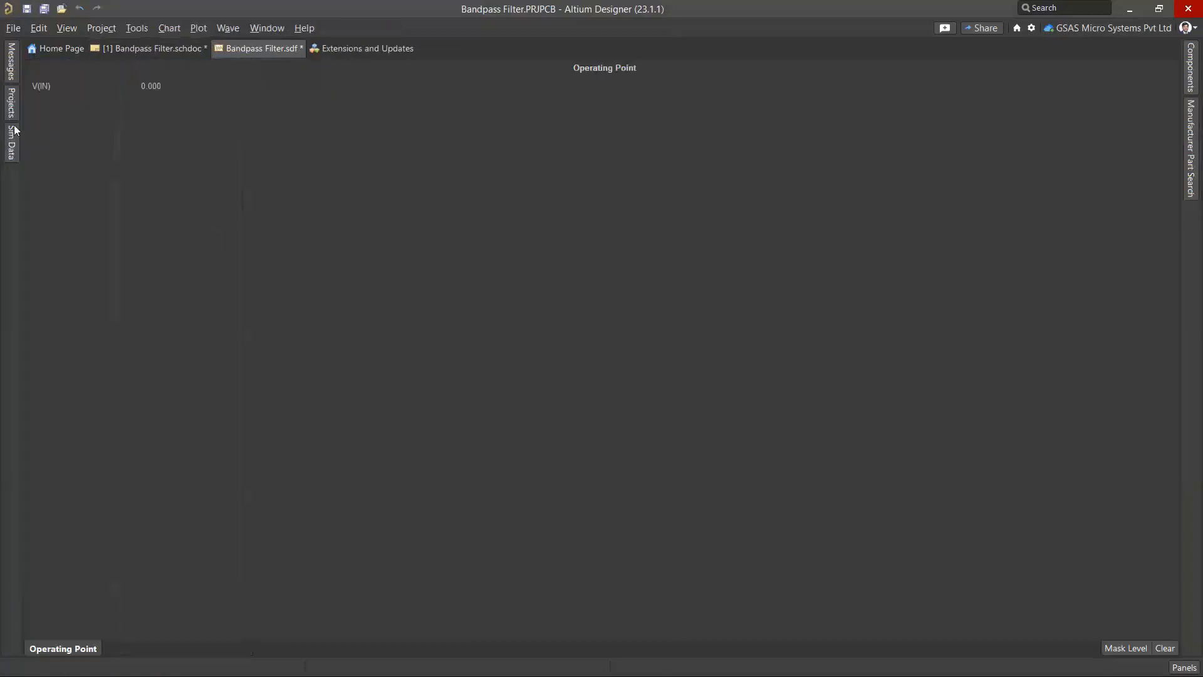
pyautogui.click(184, 48)
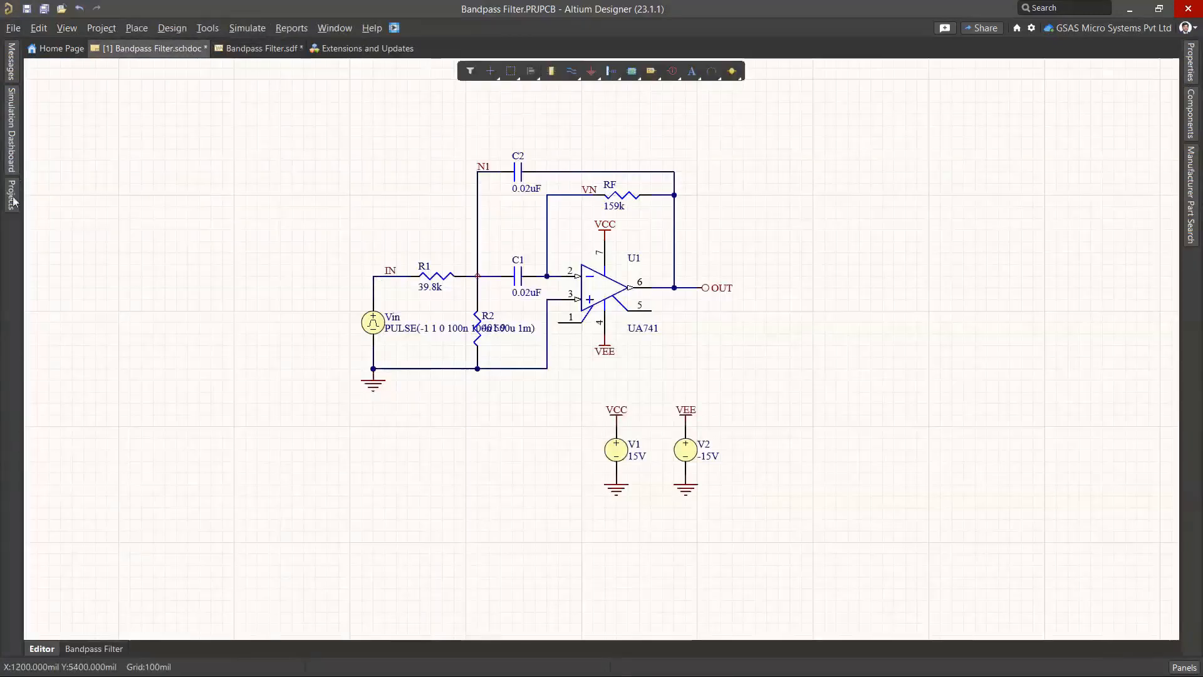
pyautogui.click(12, 196)
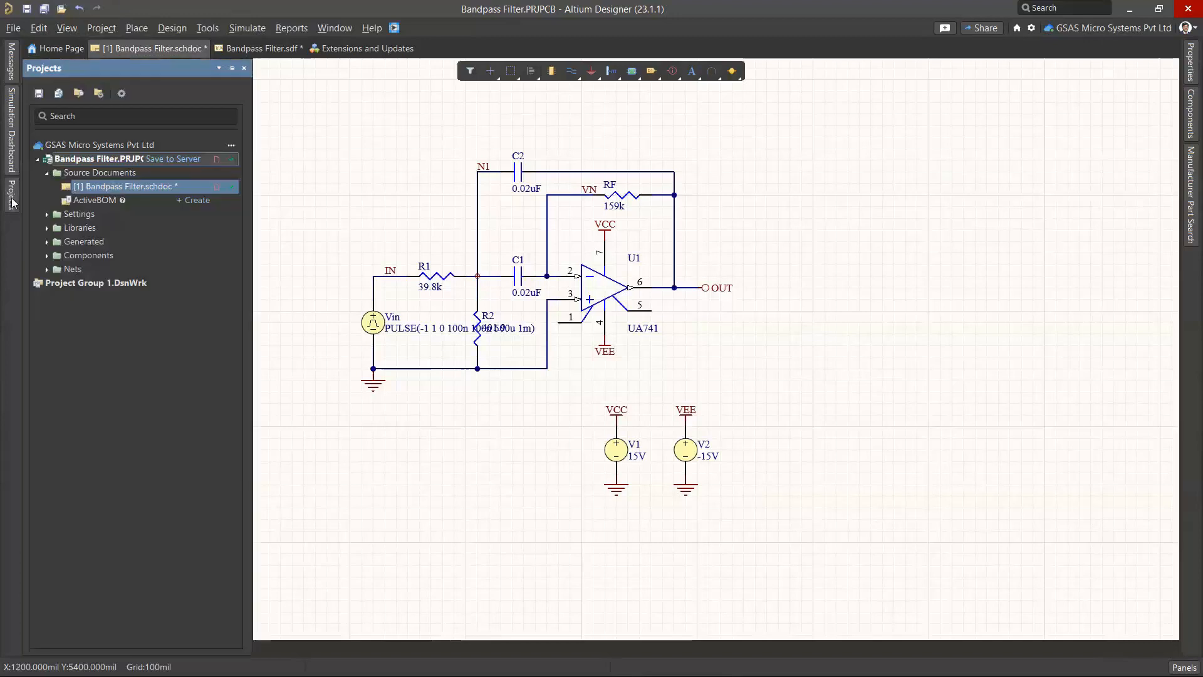
pyautogui.click(15, 144)
# Show operating-point voltage values on the Bandpass Filter schematic
pyautogui.click(66, 289)
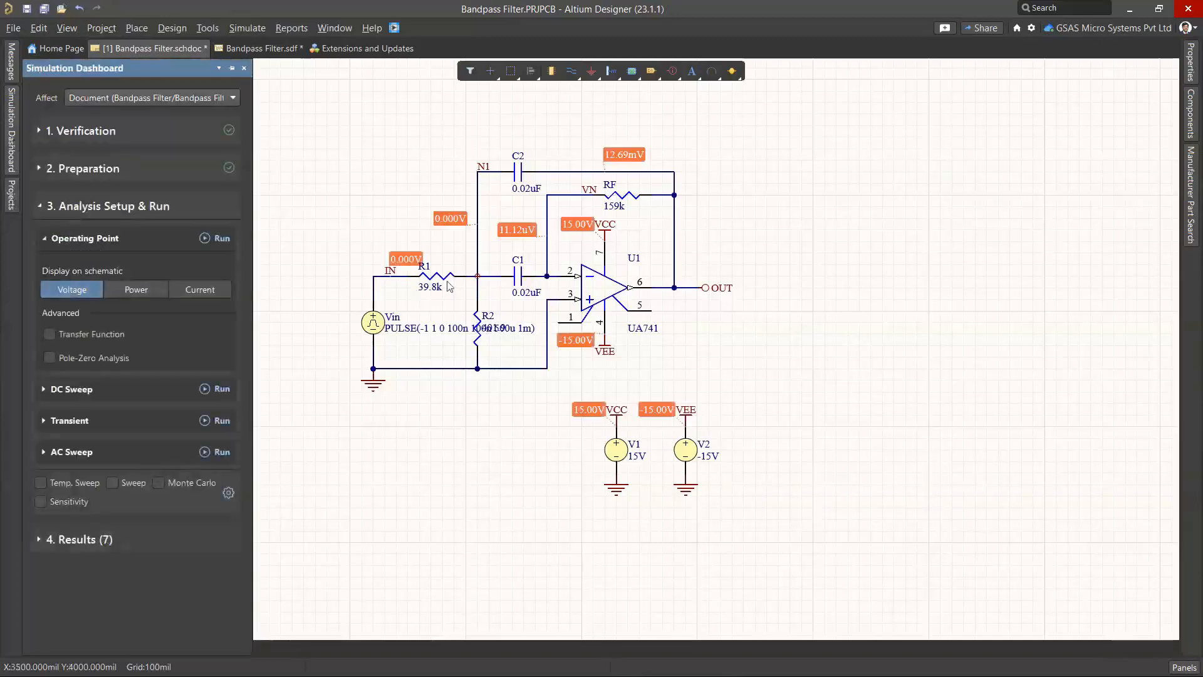
pyautogui.keyDown('ctrl'); pyautogui.scroll(1, 476, 229); pyautogui.keyUp('ctrl')
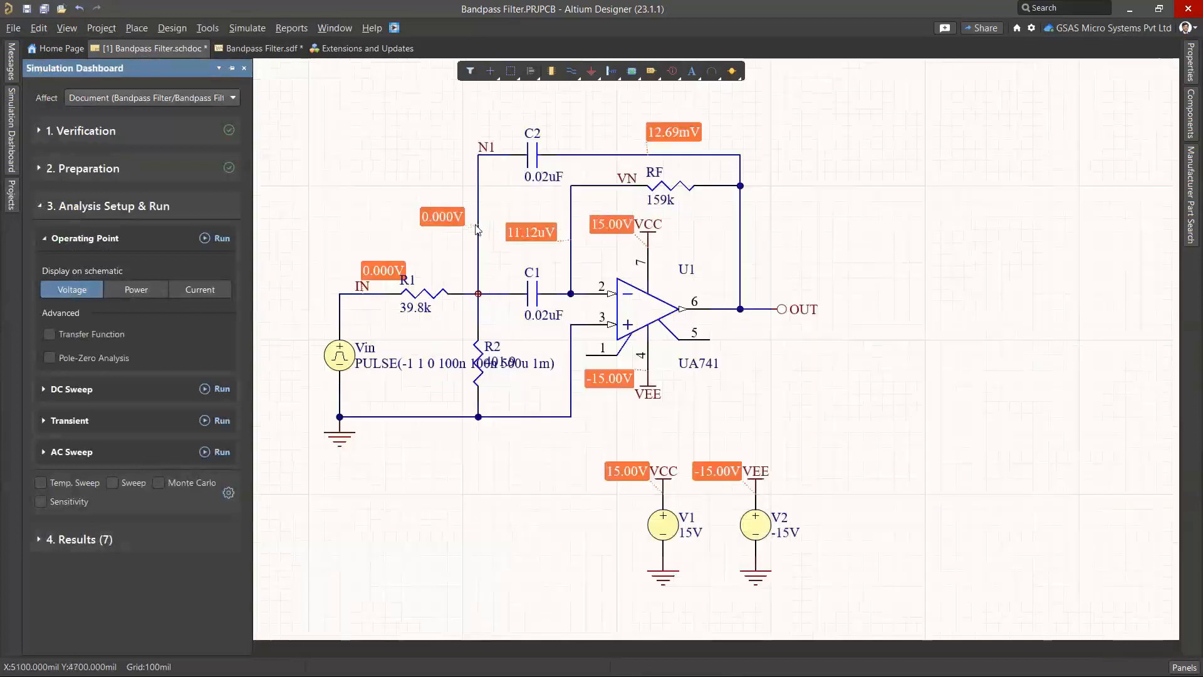
pyautogui.keyDown('ctrl'); pyautogui.scroll(-2, 595, 251); pyautogui.keyUp('ctrl')
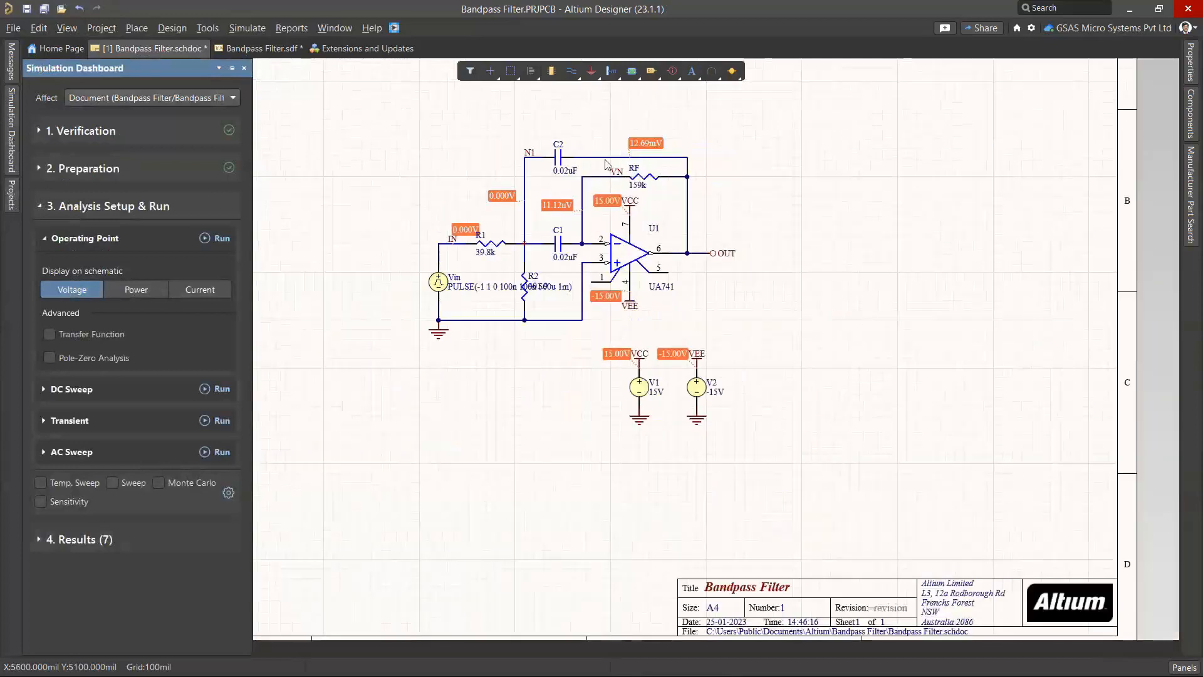
pyautogui.keyDown('ctrl'); pyautogui.scroll(3, 566, 377); pyautogui.keyUp('ctrl')
pyautogui.keyDown('ctrl'); pyautogui.scroll(-2, 566, 377); pyautogui.keyUp('ctrl')
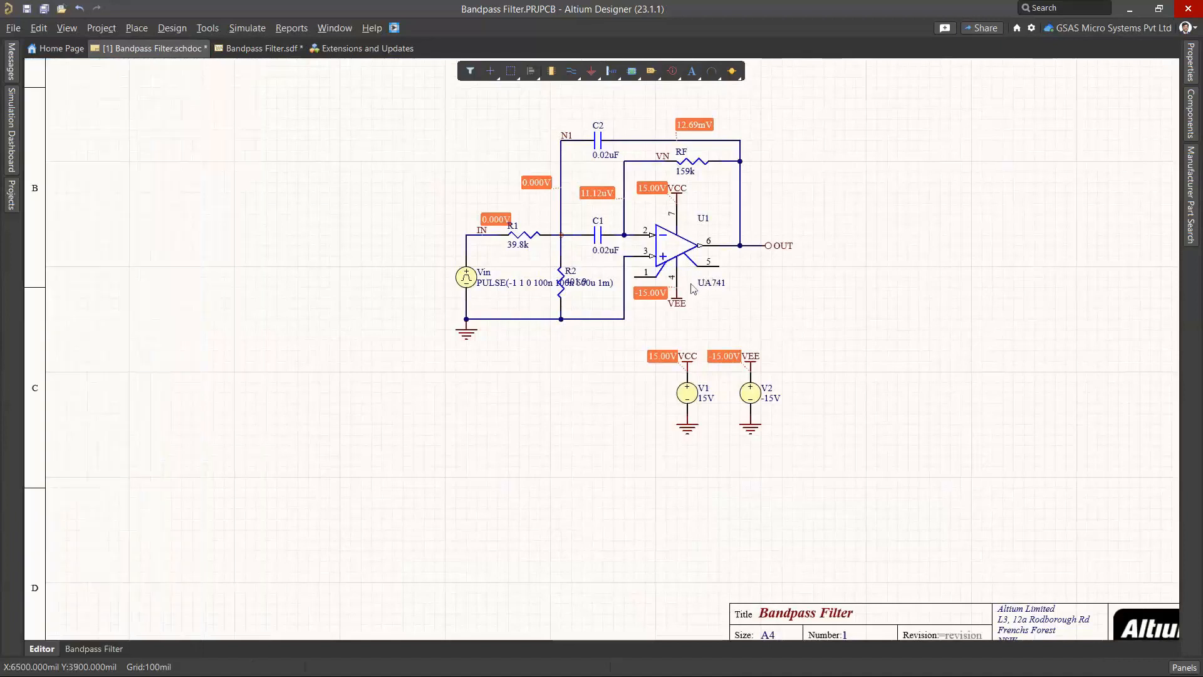
pyautogui.click(9, 152)
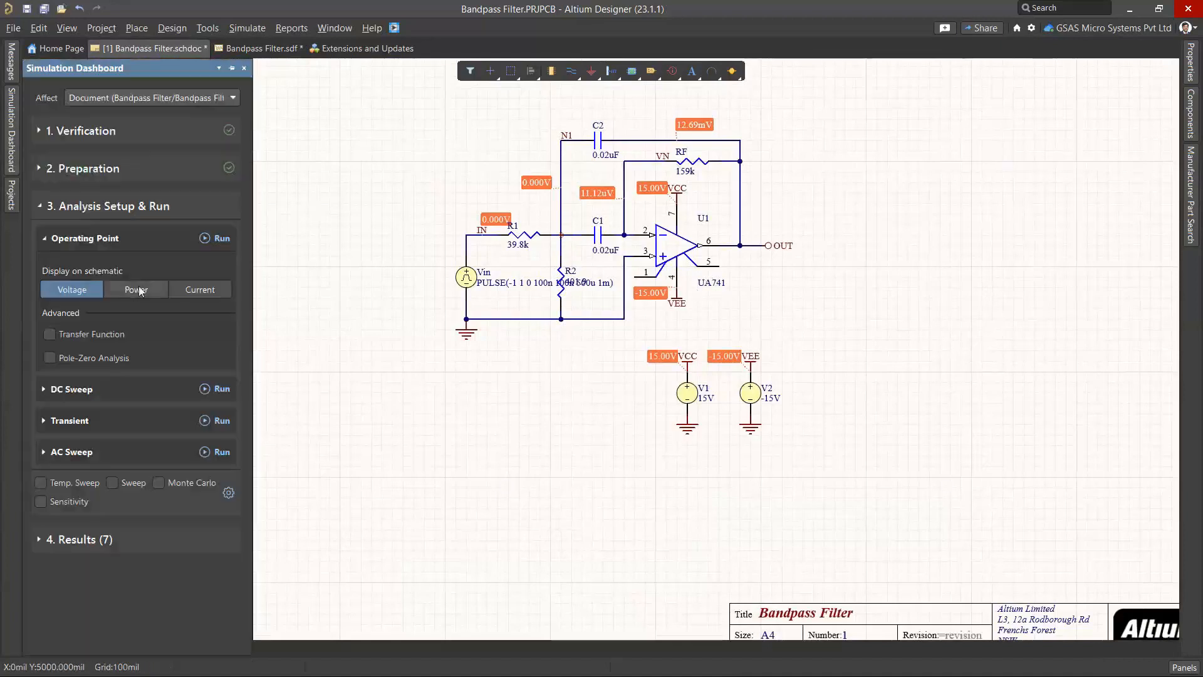
# Try power, voltage and current overlays on the schematic, then switch all three off
pyautogui.click(138, 286)
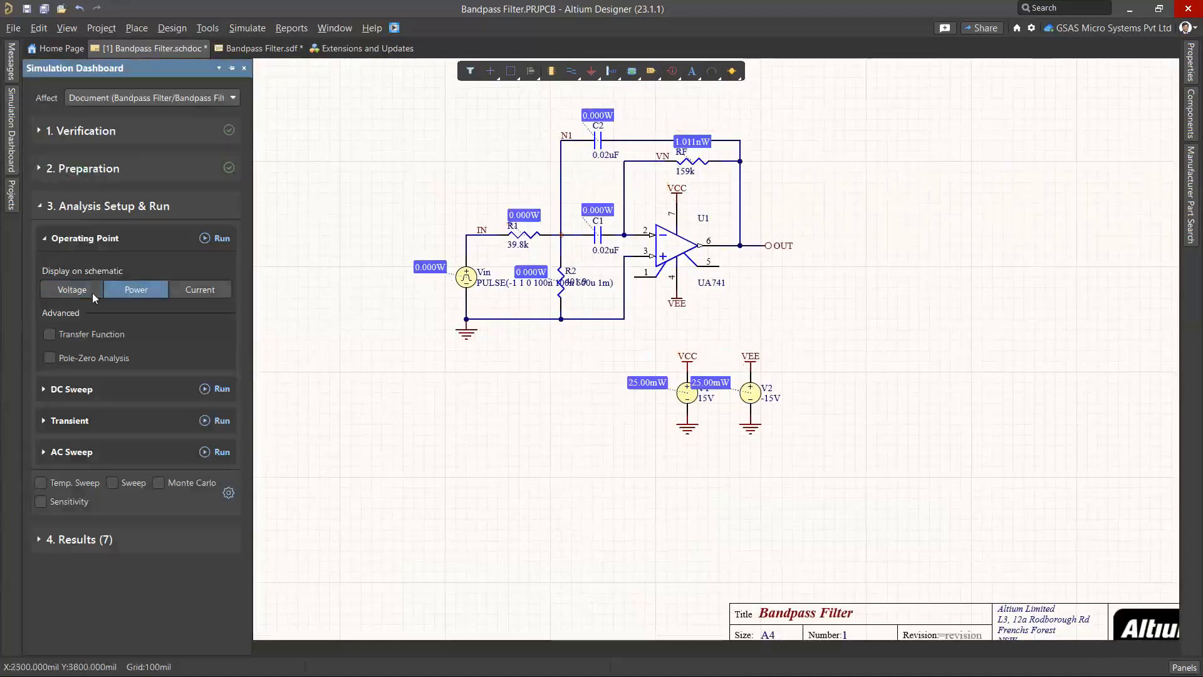
pyautogui.click(93, 291)
pyautogui.click(215, 291)
pyautogui.click(122, 292)
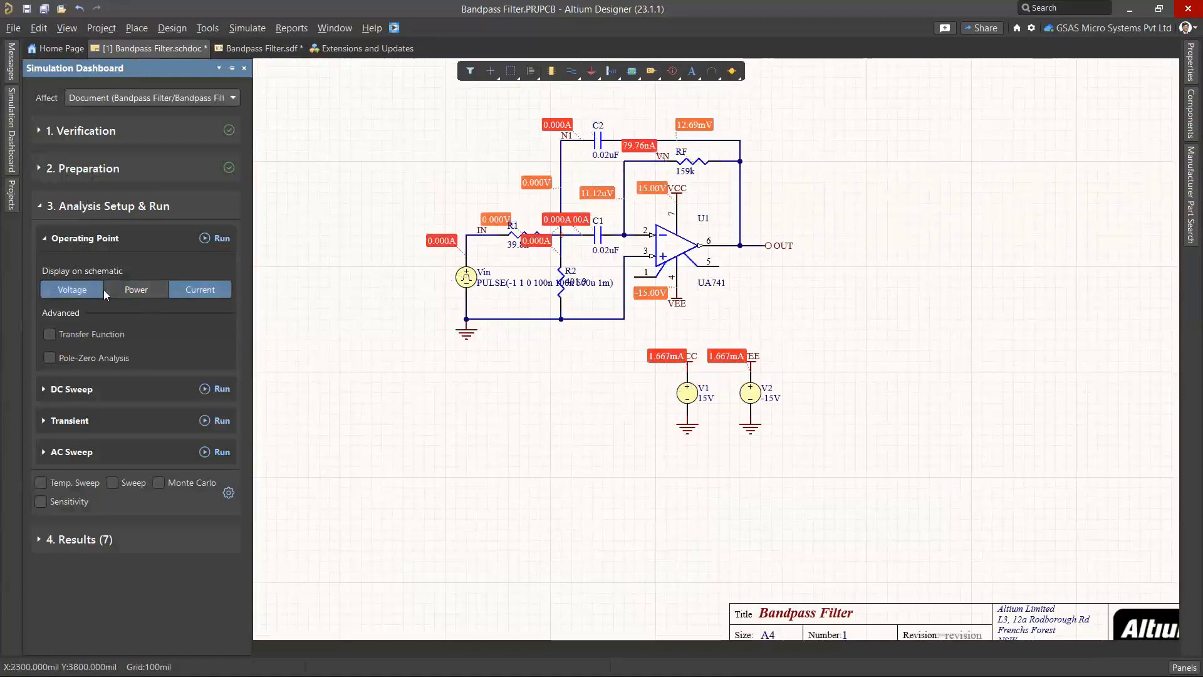
pyautogui.click(113, 289)
pyautogui.click(94, 289)
pyautogui.click(129, 290)
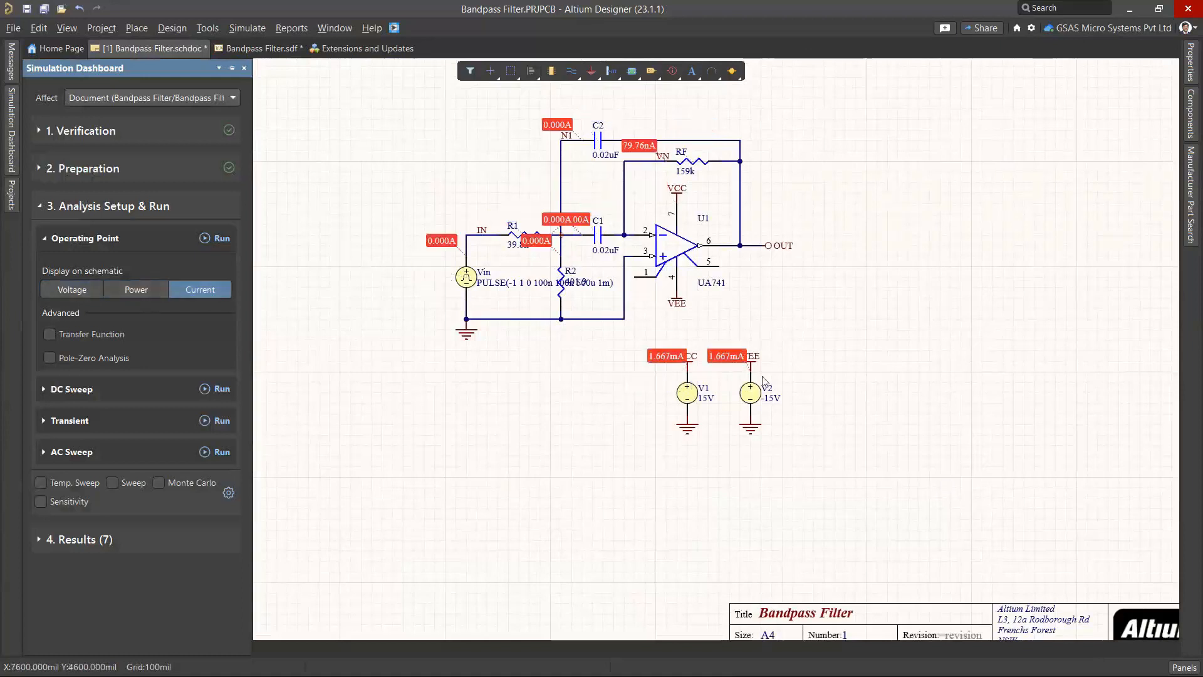
pyautogui.click(92, 290)
pyautogui.click(136, 289)
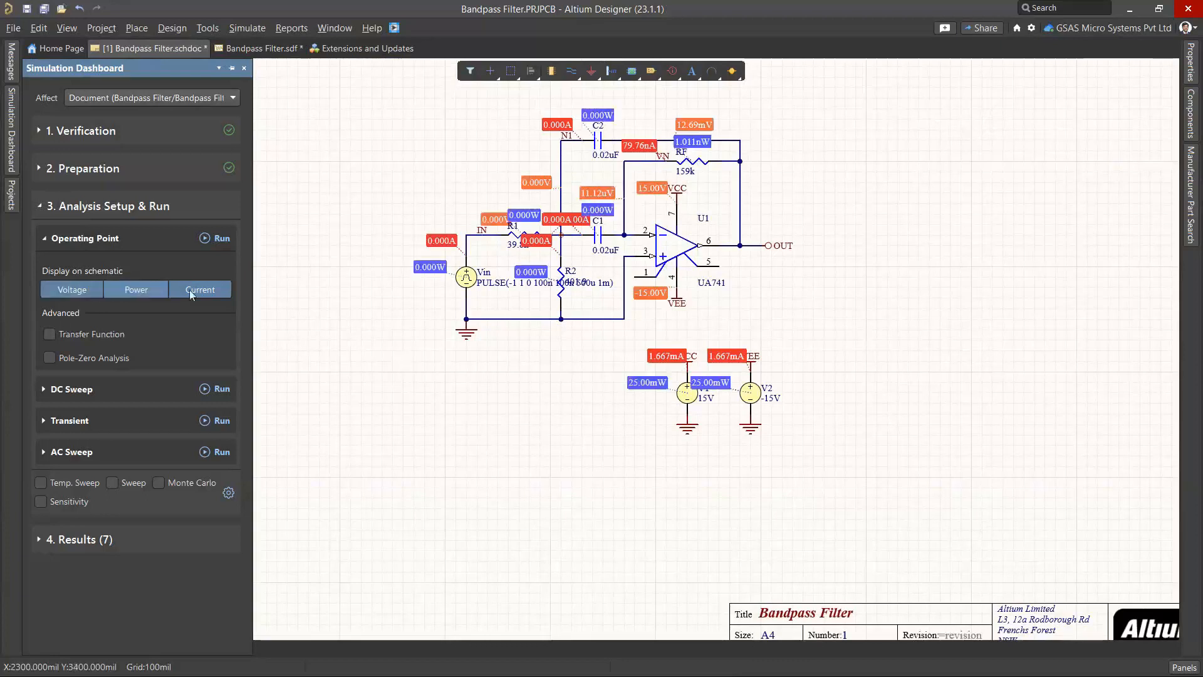
pyautogui.click(61, 291)
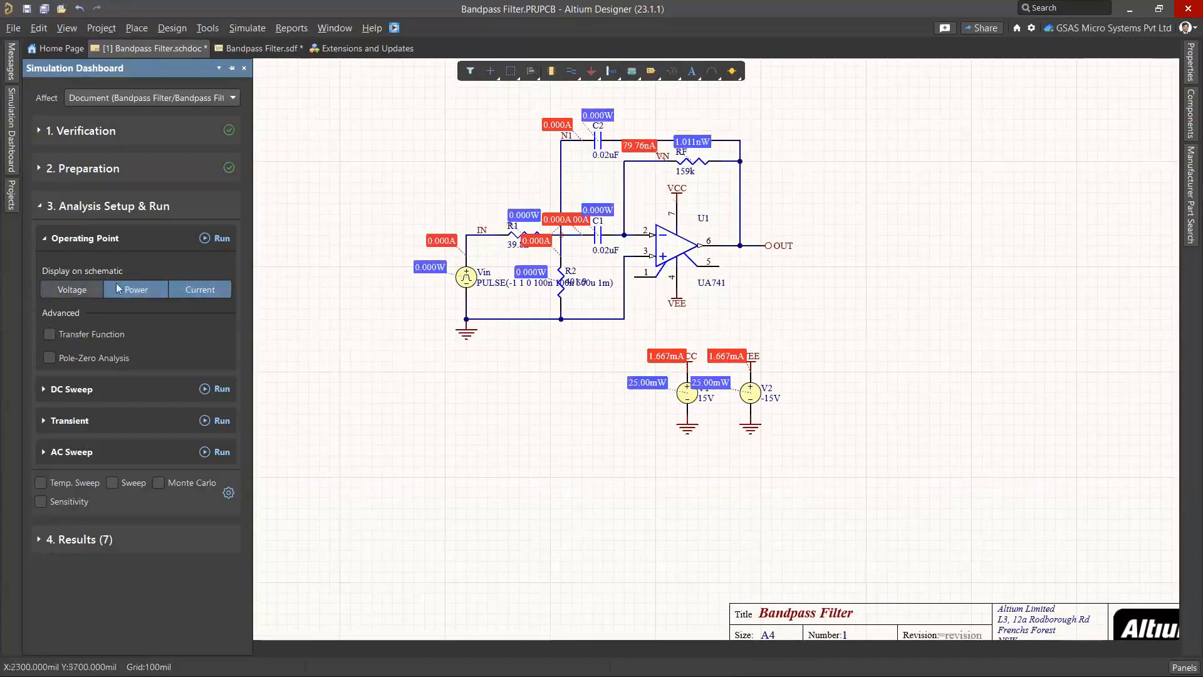
pyautogui.click(131, 290)
pyautogui.click(195, 291)
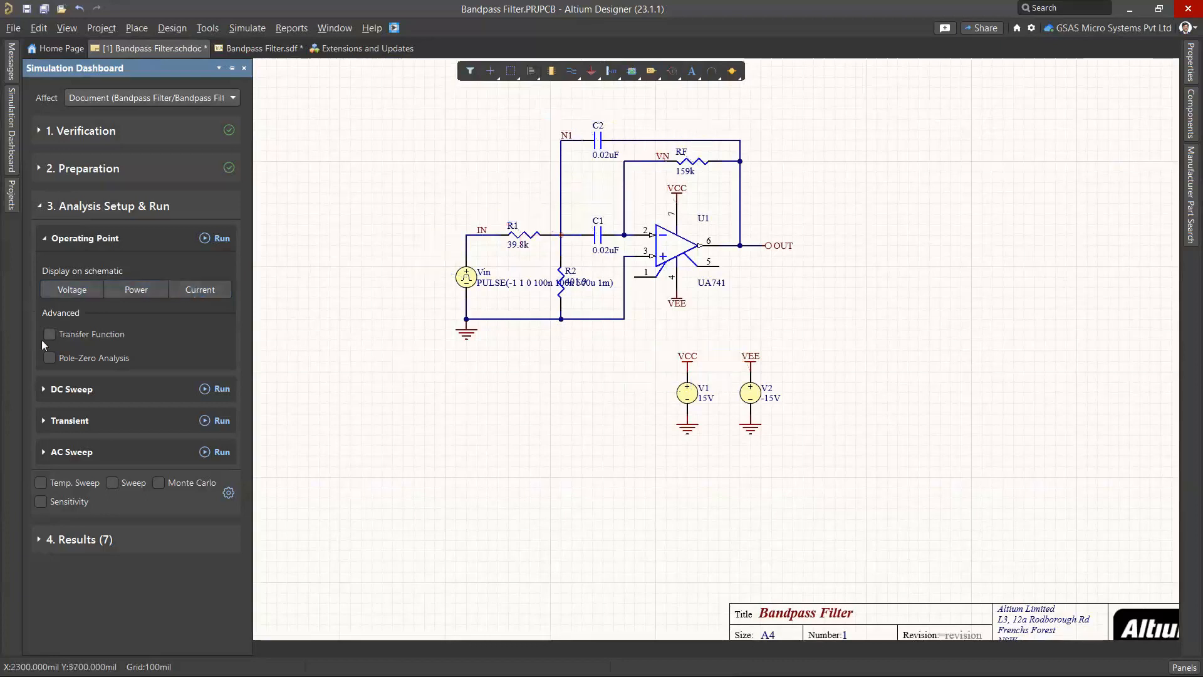
# Expand the Transient analysis in the Simulation Dashboard and widen the panel
pyautogui.click(55, 388)
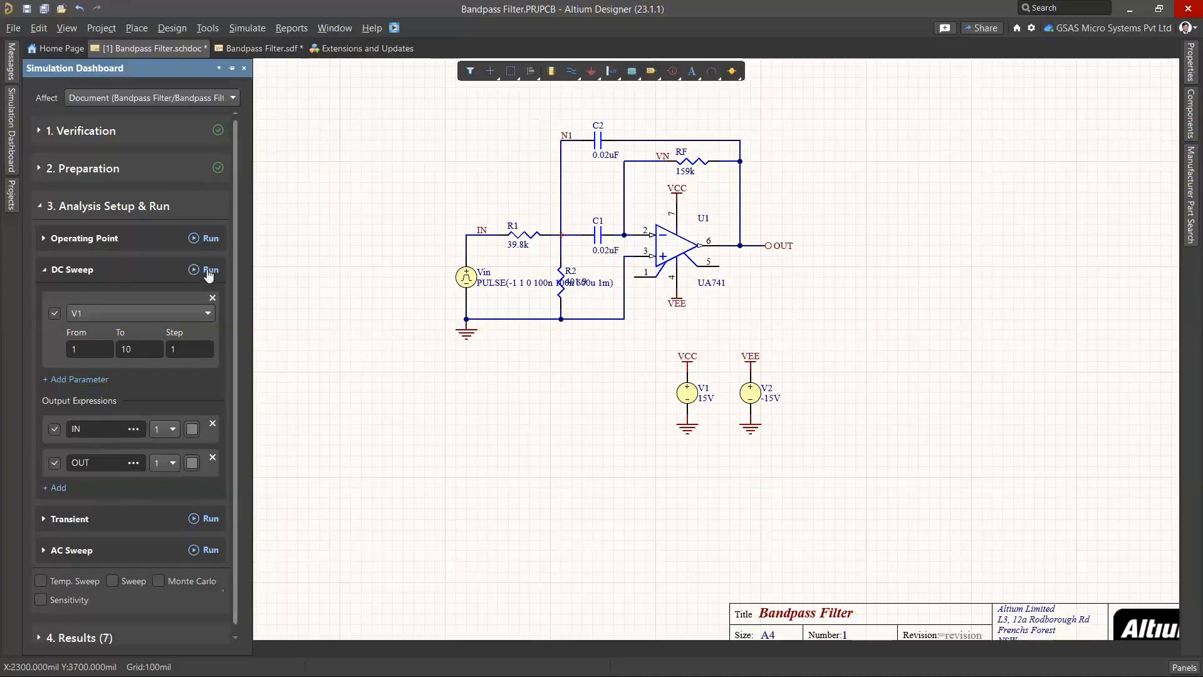
pyautogui.scroll(-1, 169, 326)
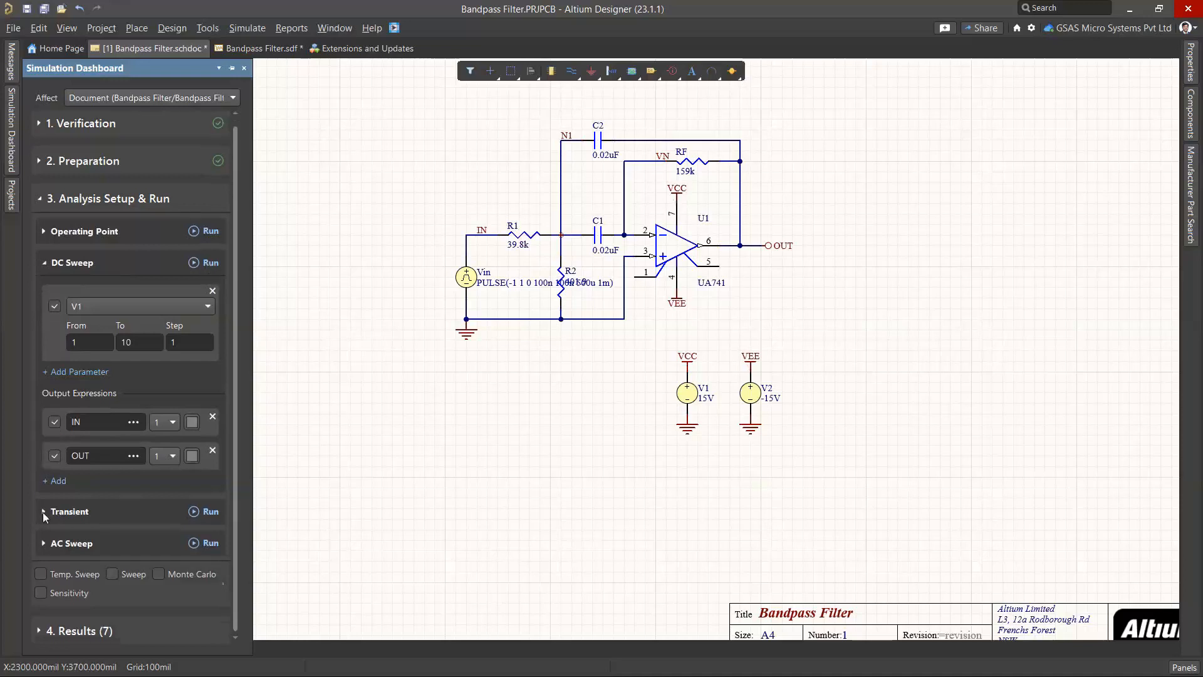
pyautogui.click(43, 511)
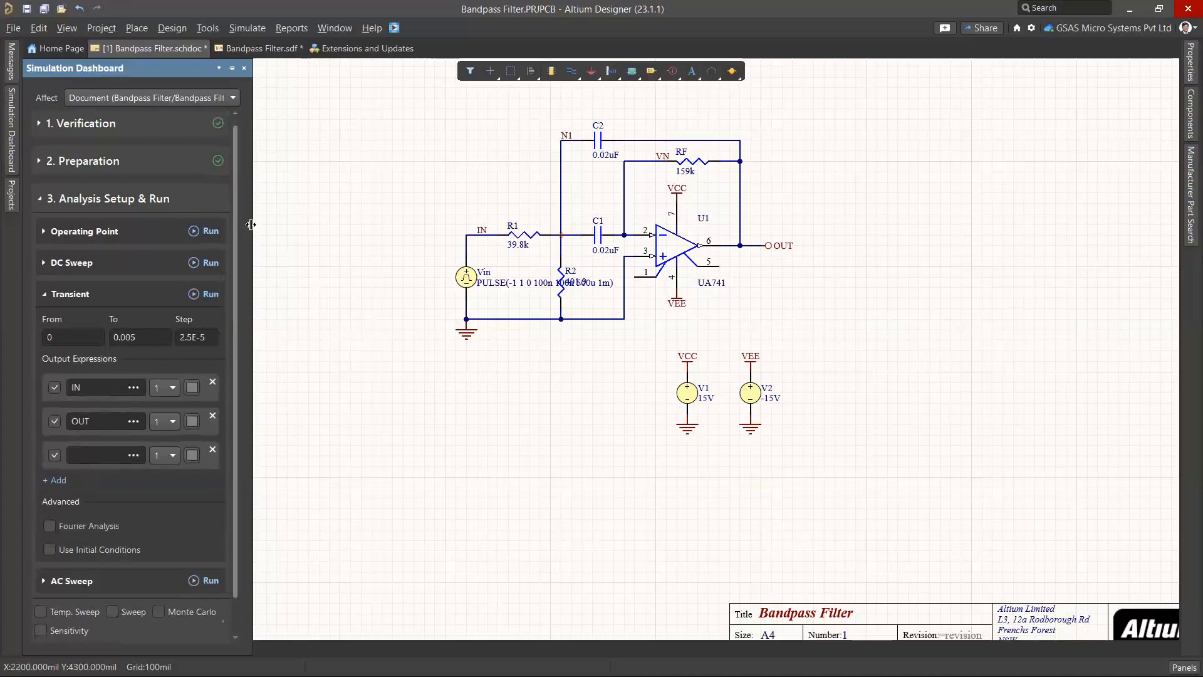
pyautogui.moveTo(250, 224); pyautogui.dragTo(406, 225)
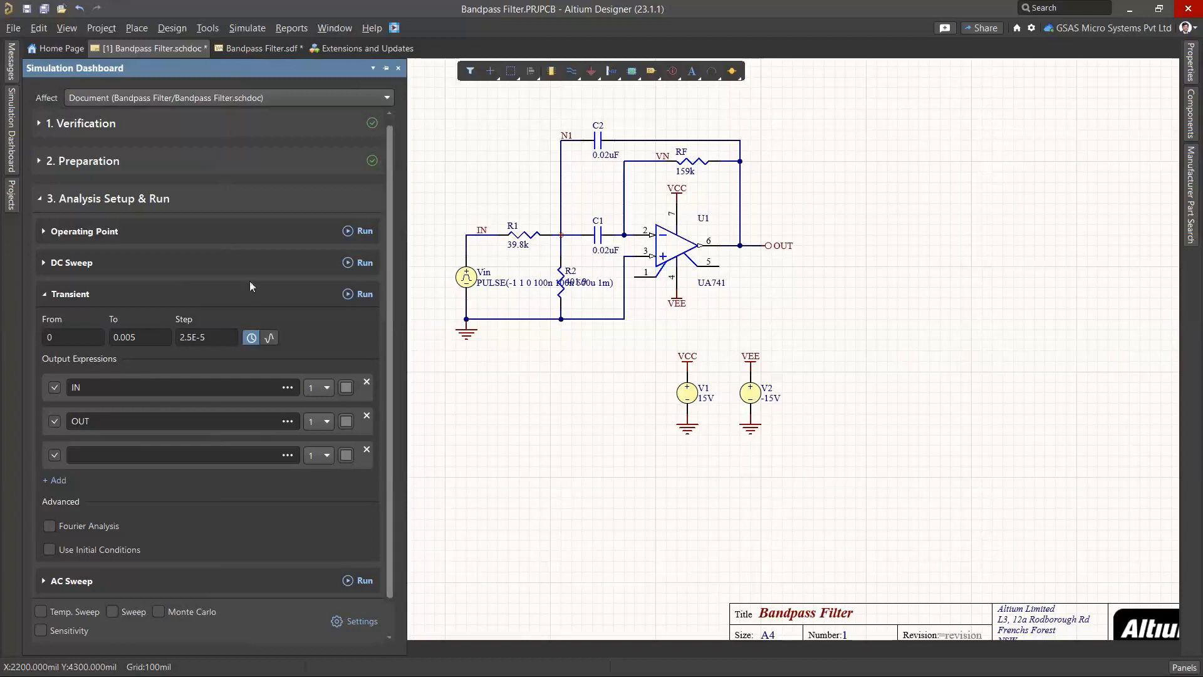
# Select IN and OUT as output expressions and confirm From 0, To 0.005, Step 2.5E-5
pyautogui.click(89, 386)
pyautogui.click(107, 420)
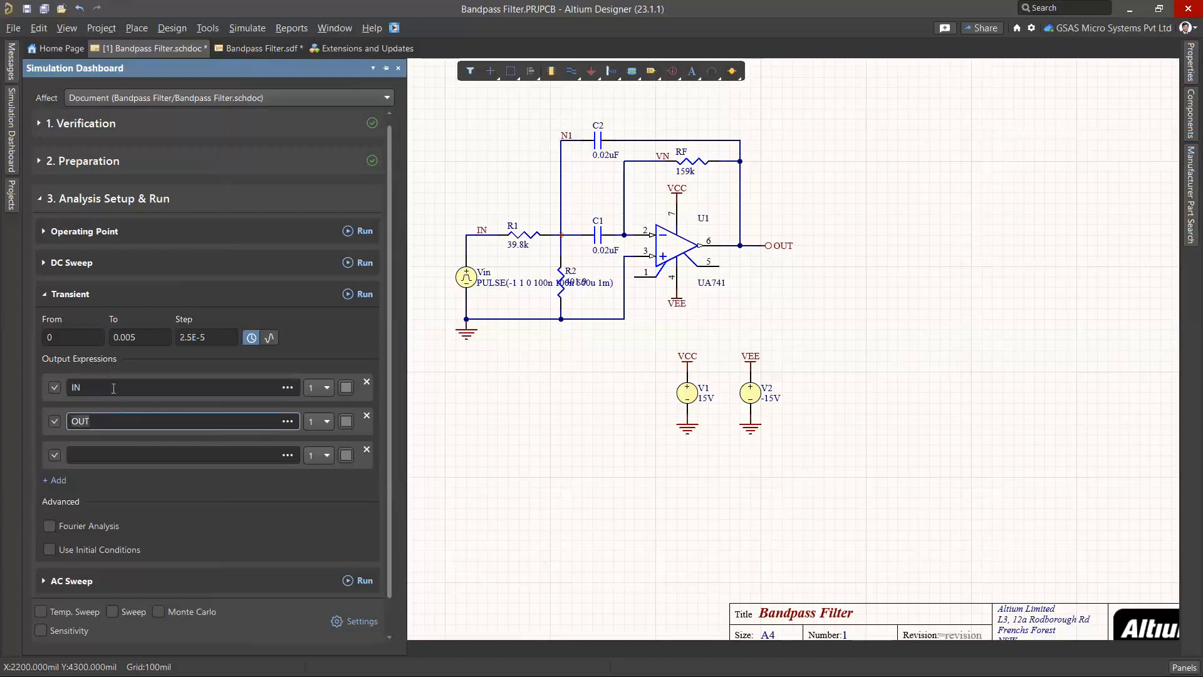
pyautogui.click(113, 387)
pyautogui.click(110, 422)
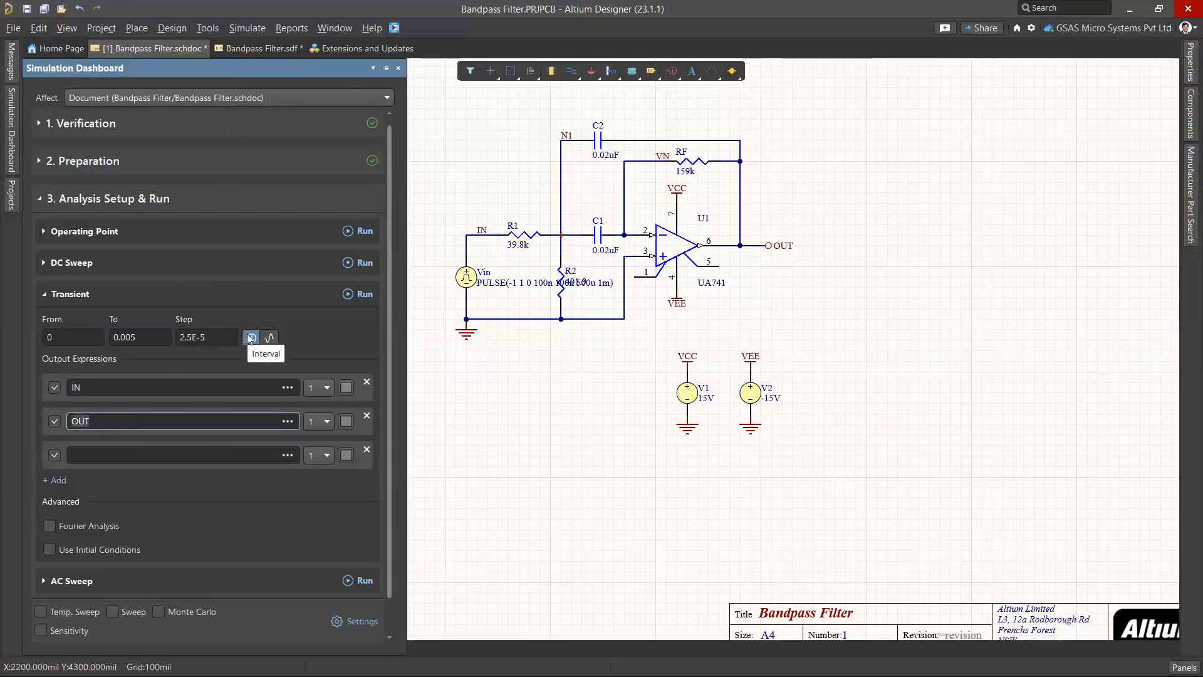
pyautogui.click(139, 337)
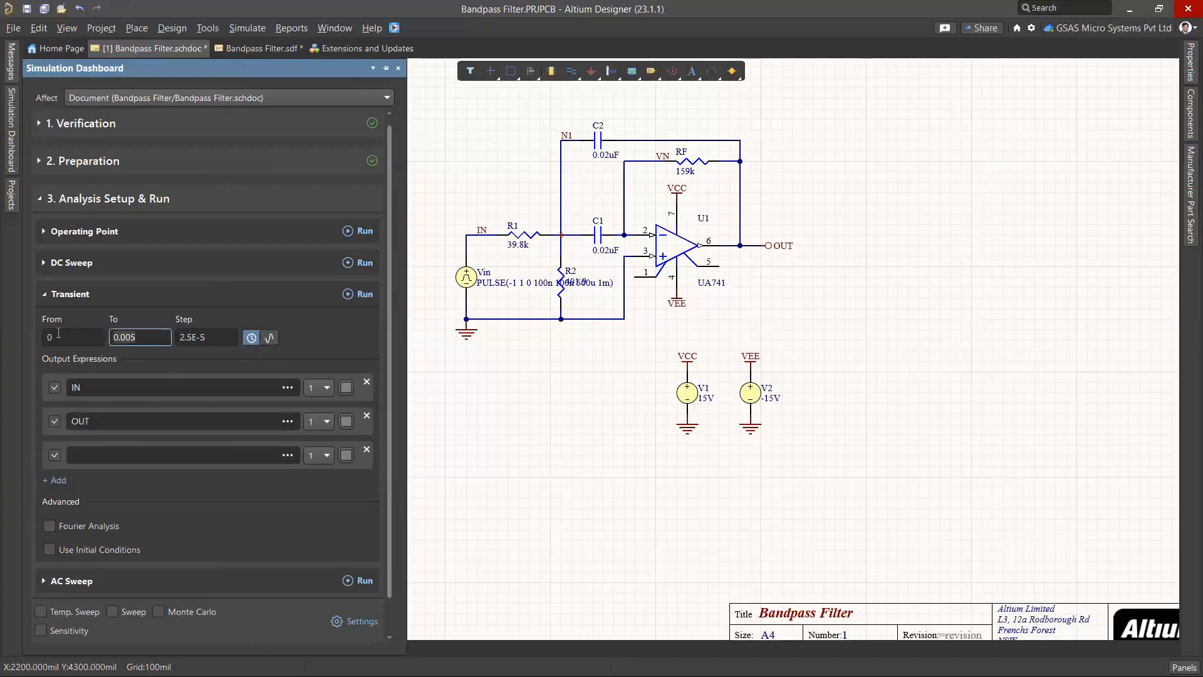
# Run the transient simulation and delete the V(IN) waveform from the plot
pyautogui.click(360, 296)
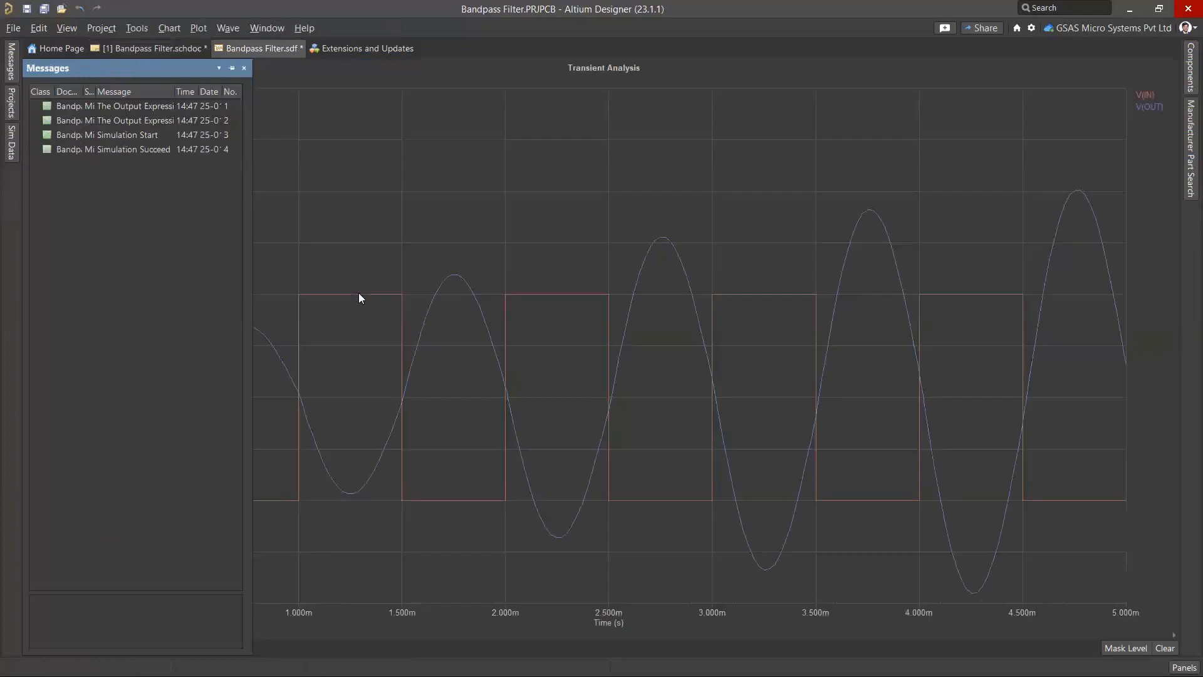
pyautogui.click(1144, 95)
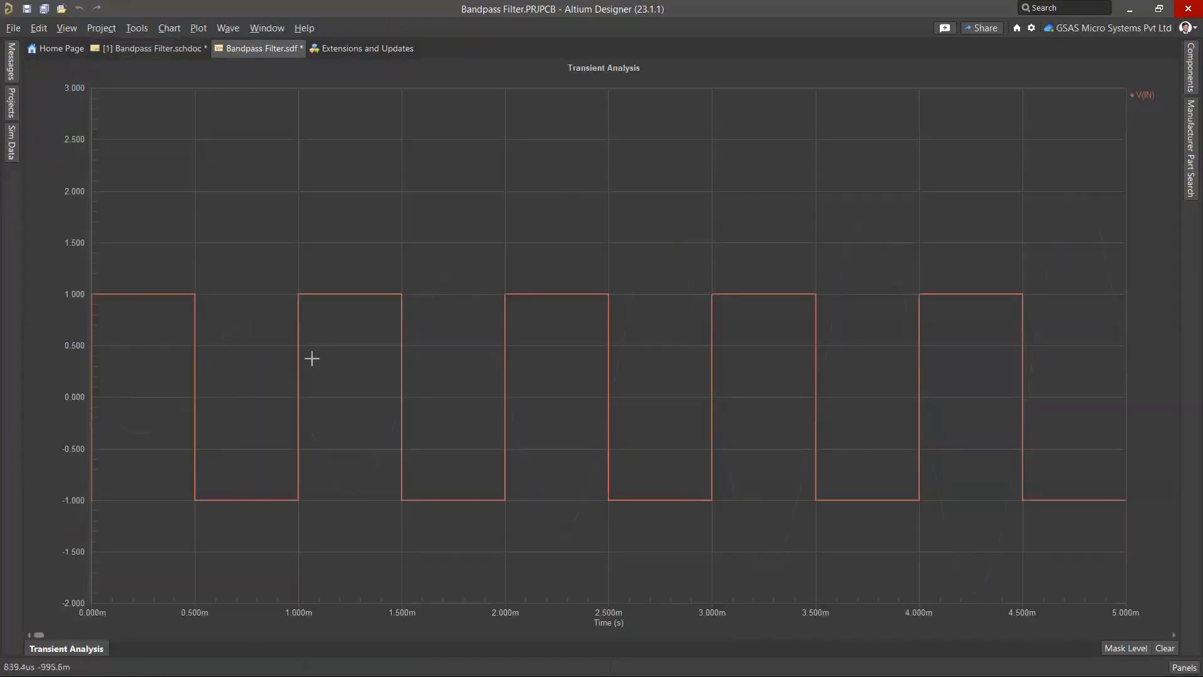
pyautogui.press('Delete')
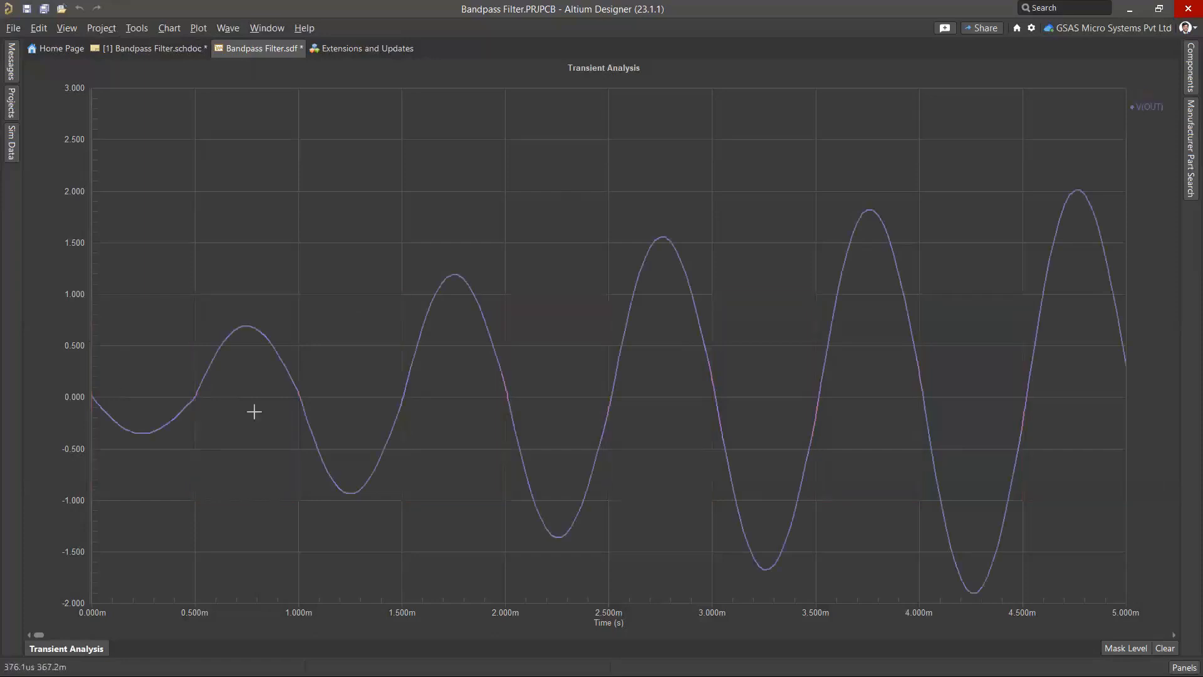
# Add cursors A and B to V(OUT) and place them on two output peaks
pyautogui.rightClick(1152, 107)
pyautogui.click(1101, 126)
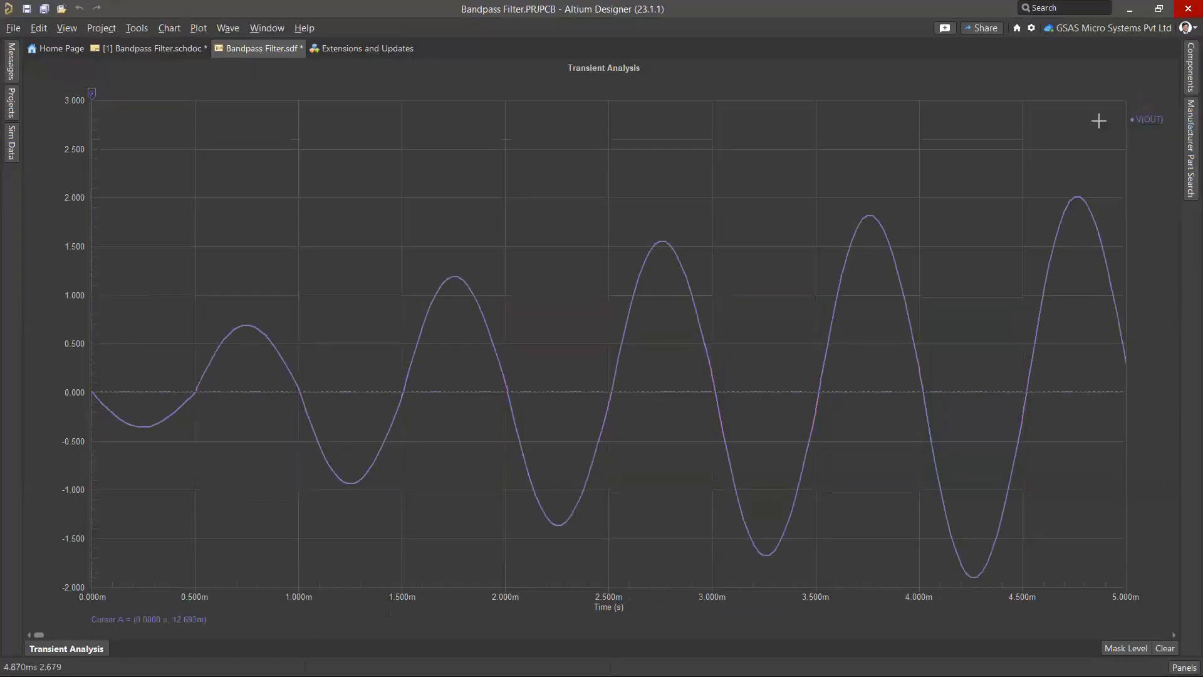
pyautogui.rightClick(1153, 119)
pyautogui.click(1109, 151)
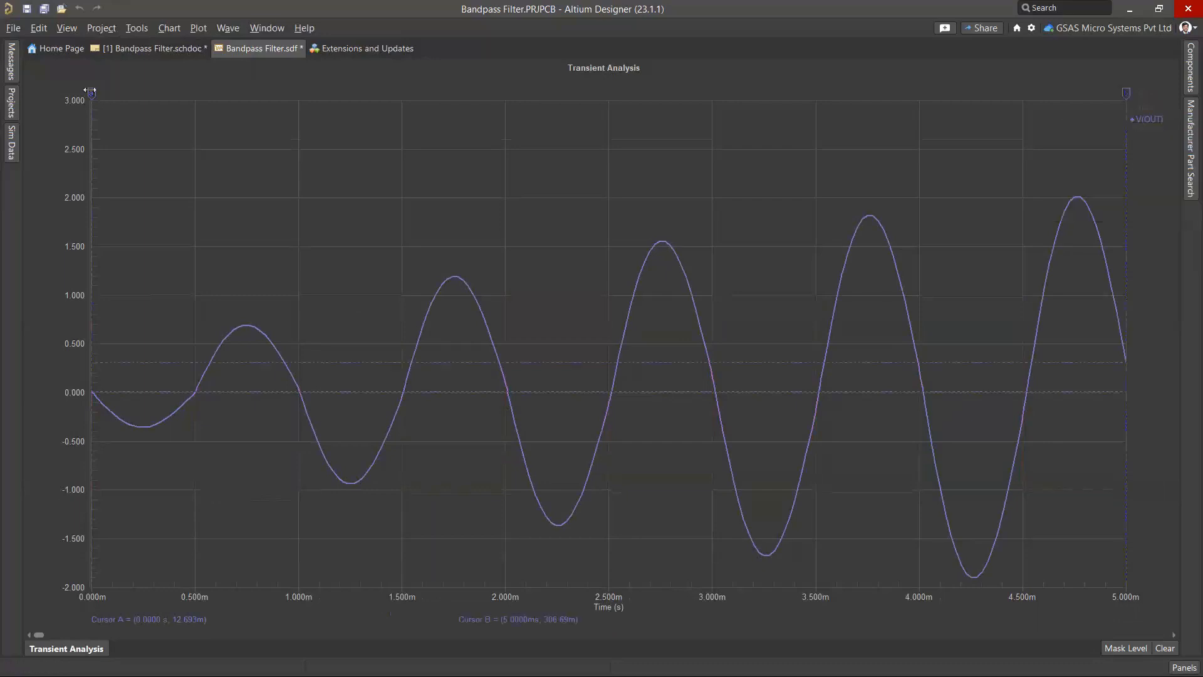
pyautogui.moveTo(92, 95); pyautogui.dragTo(246, 104)
pyautogui.moveTo(1128, 95); pyautogui.dragTo(456, 140)
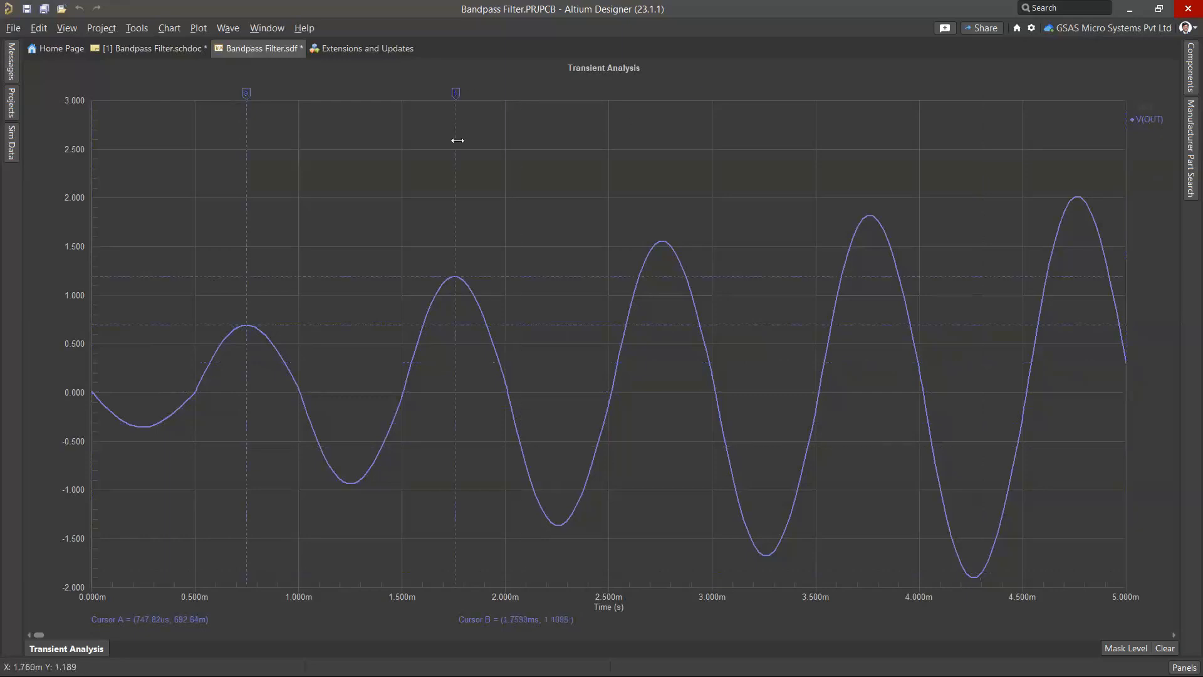
# Open Sim Data and read the 988.15 Hz V(OUT) frequency between cursors A and B
pyautogui.click(1183, 667)
pyautogui.click(1097, 605)
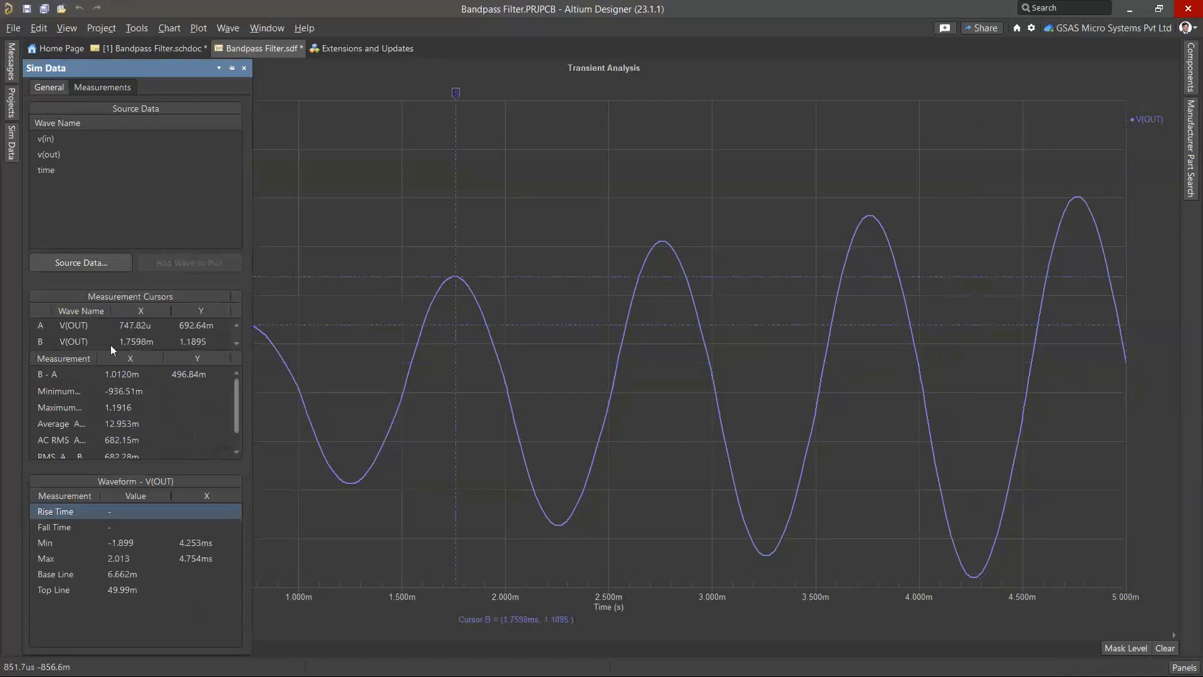
pyautogui.click(81, 325)
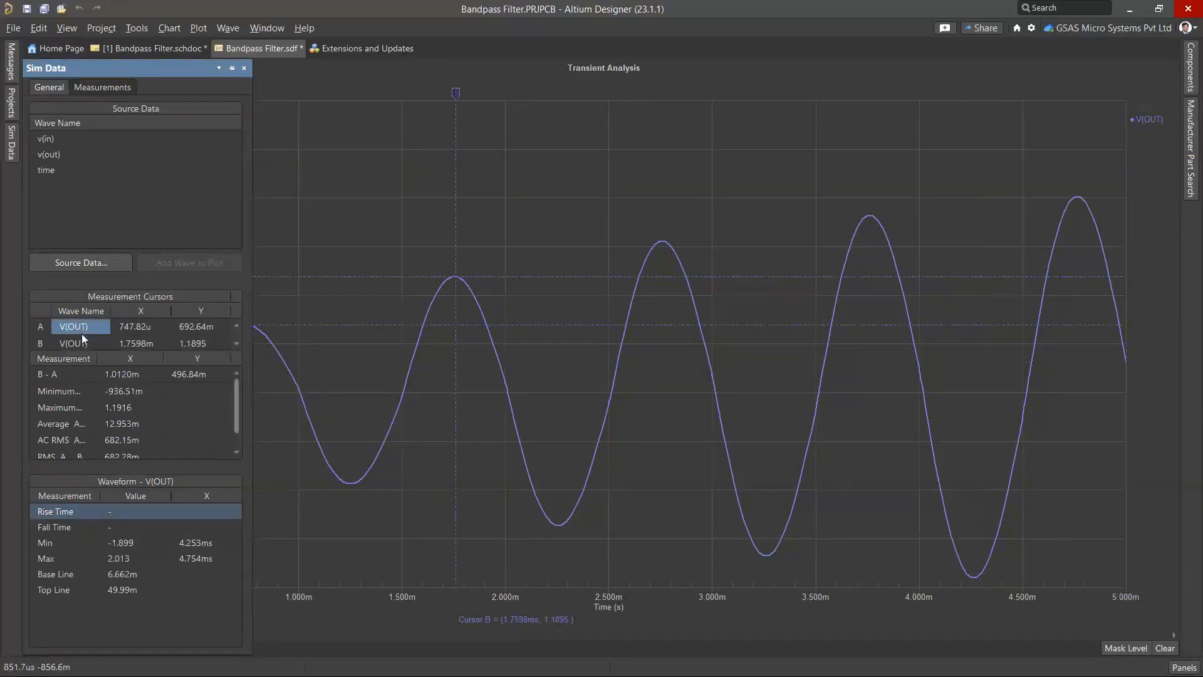
pyautogui.click(81, 344)
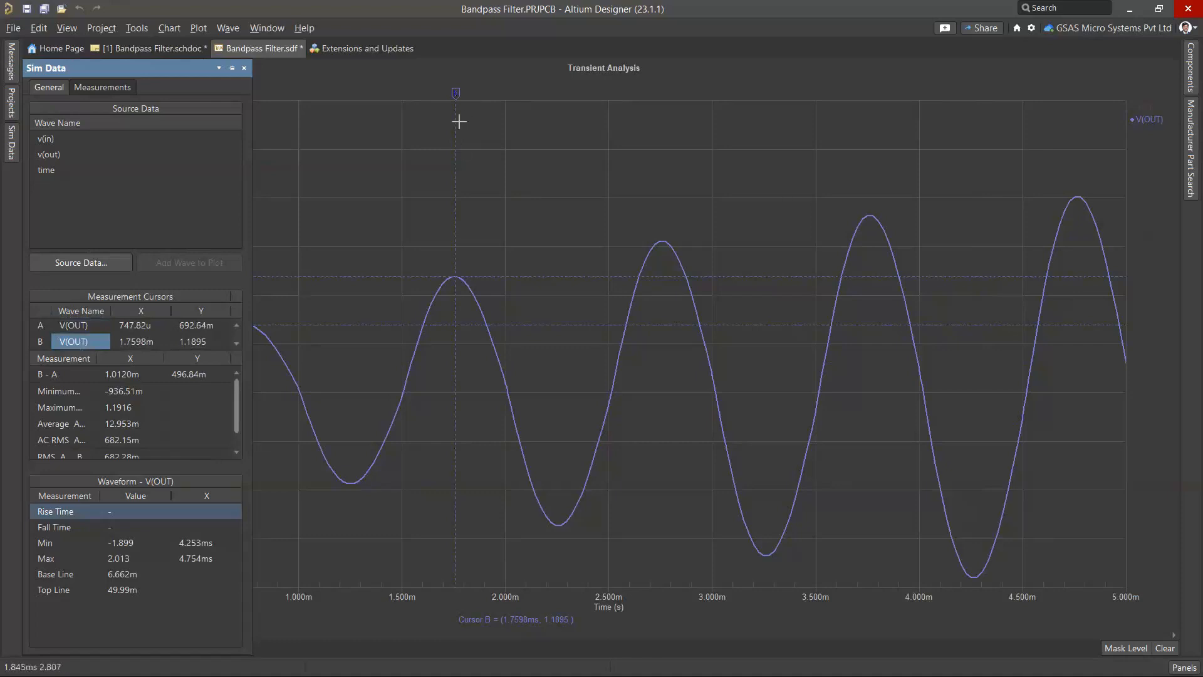
pyautogui.scroll(-2, 101, 389)
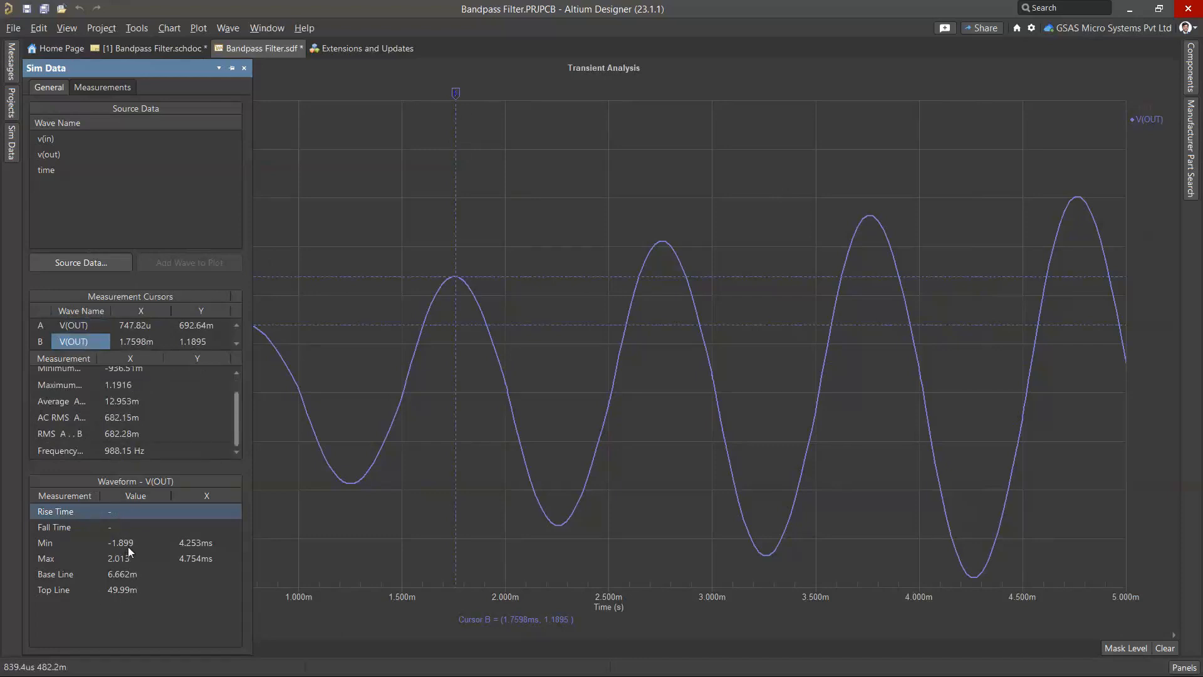
# Add a new empty plot titled V(VOUT) to the transient chart
pyautogui.rightClick(618, 154)
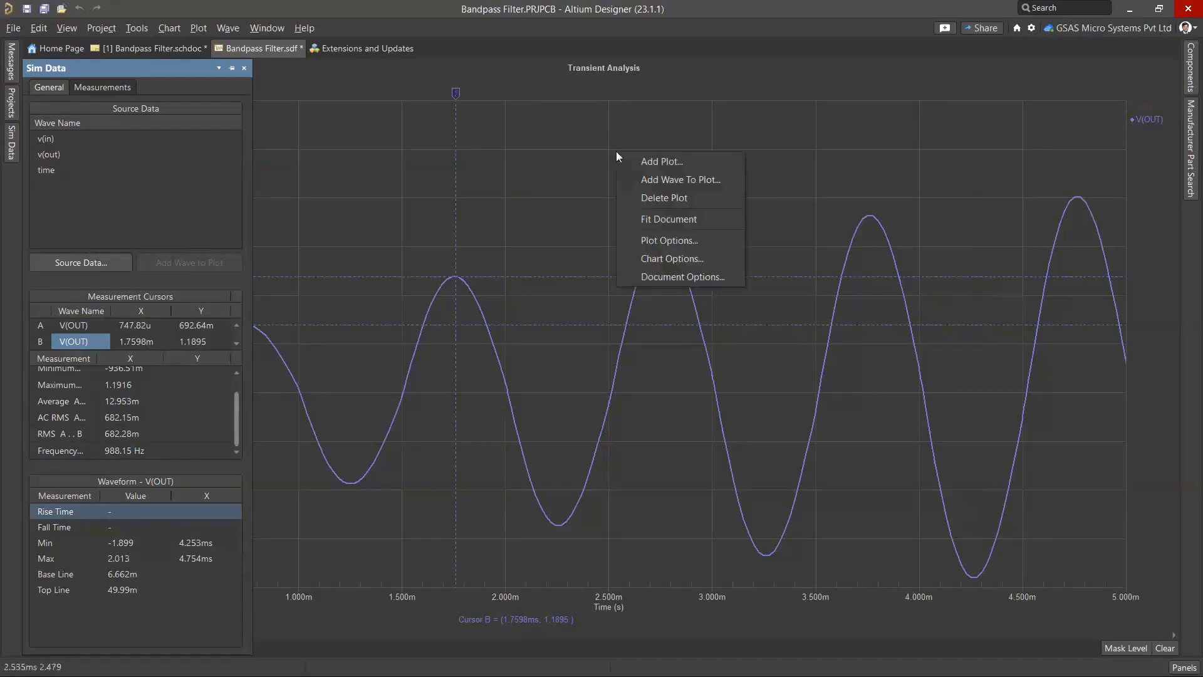
pyautogui.click(648, 163)
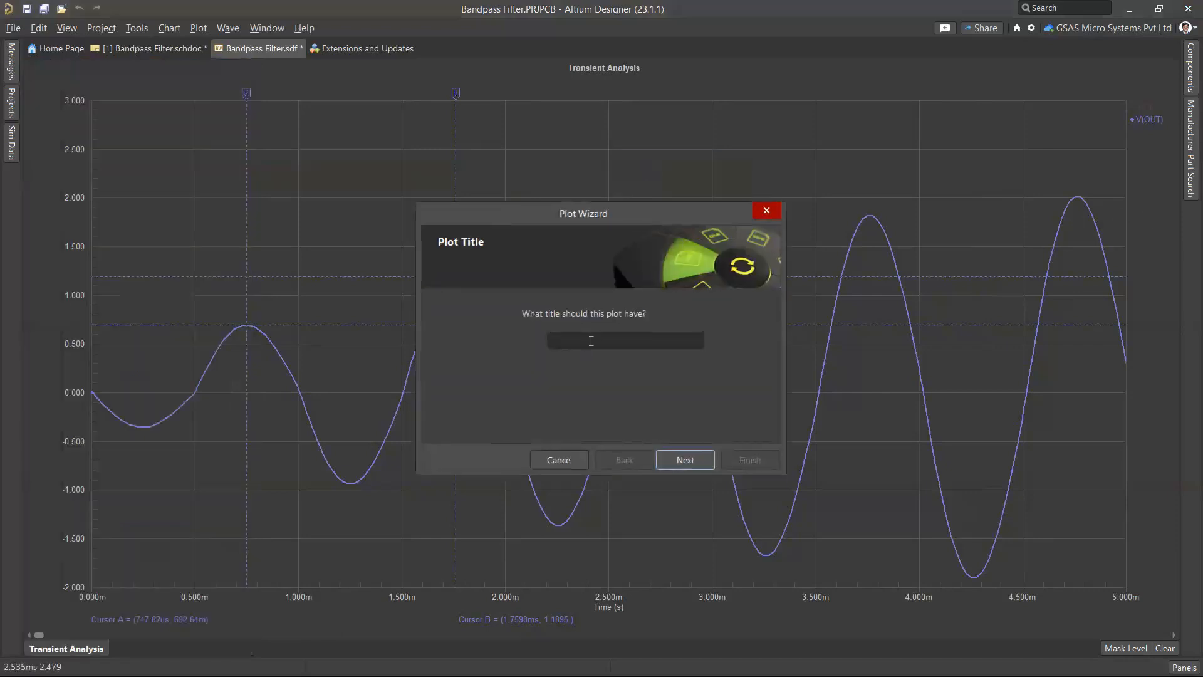
pyautogui.write('V')
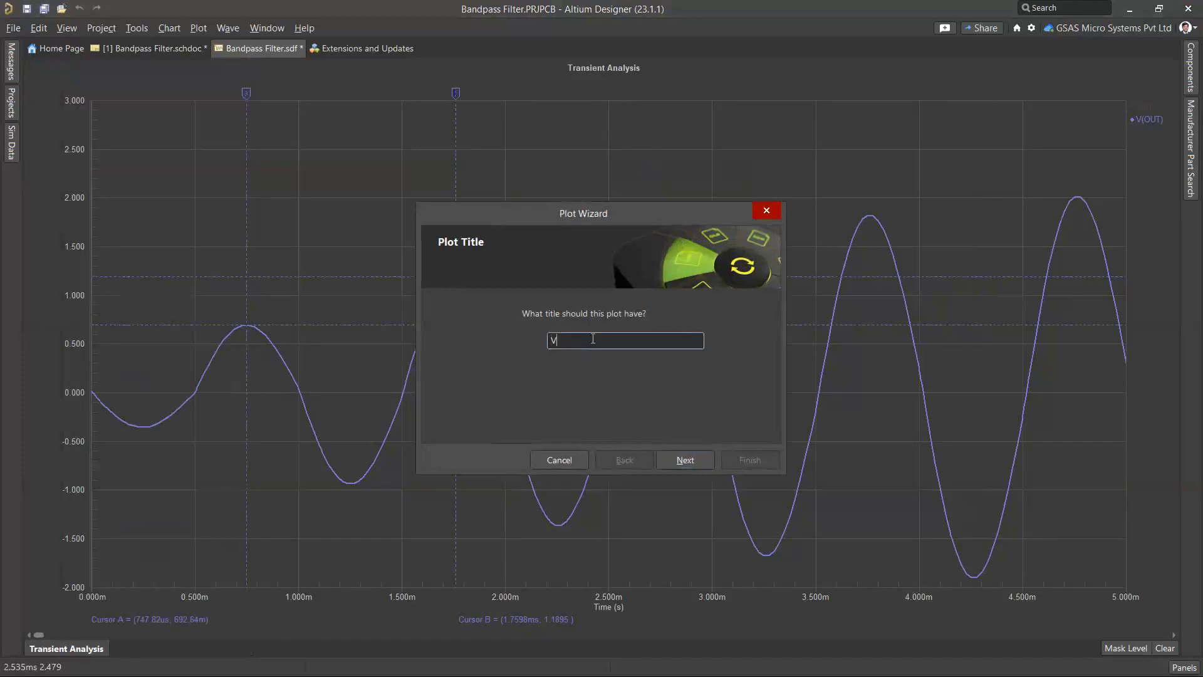
pyautogui.write('(VOUT)')
pyautogui.click(684, 460)
pyautogui.click(682, 462)
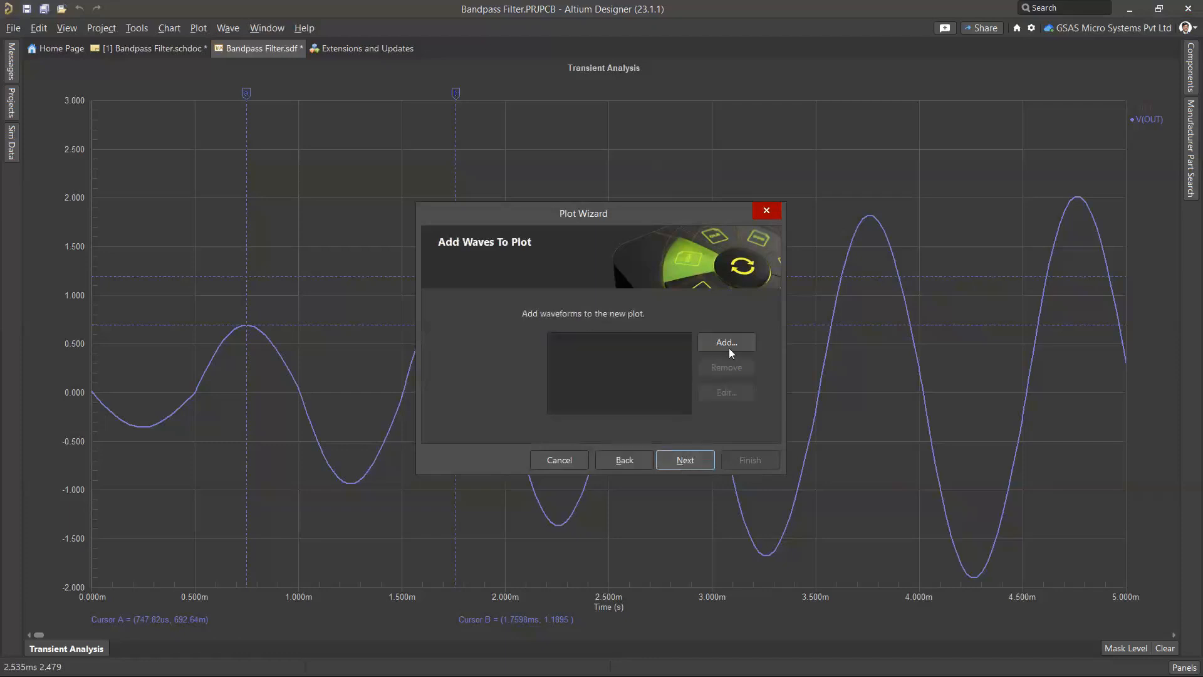
pyautogui.click(686, 461)
pyautogui.click(751, 460)
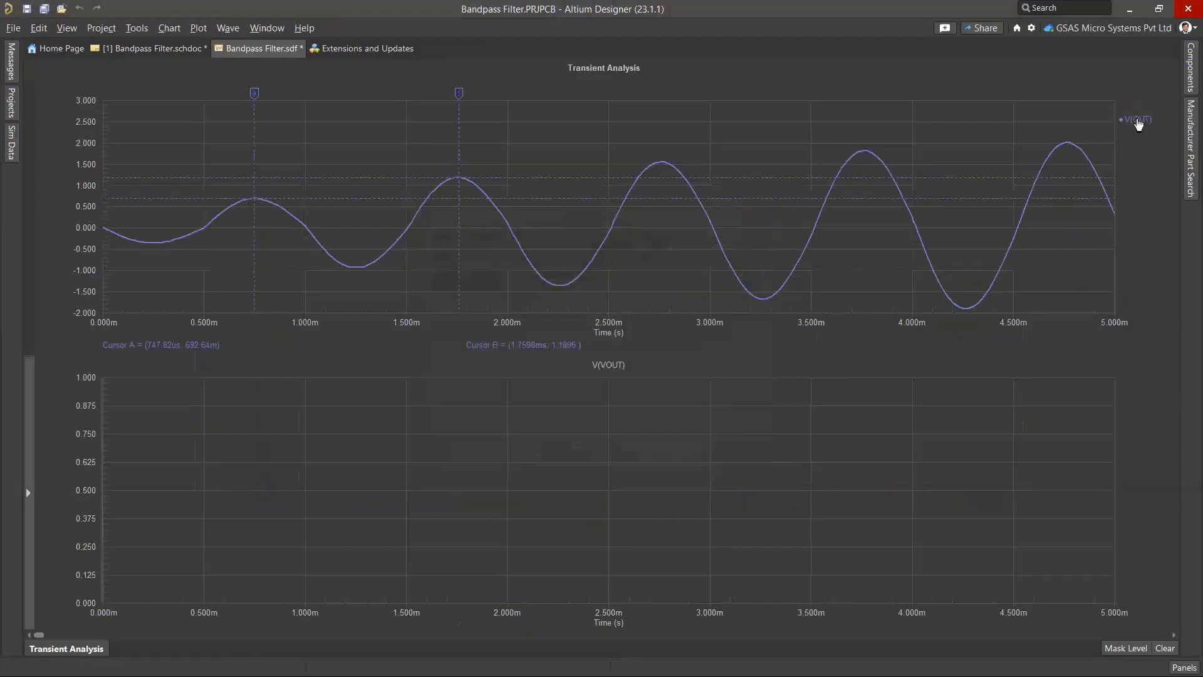
# Move the V(OUT) wave into the V(VOUT) plot, leaving V(IN) in the upper plot
pyautogui.moveTo(1138, 124); pyautogui.dragTo(1099, 408)
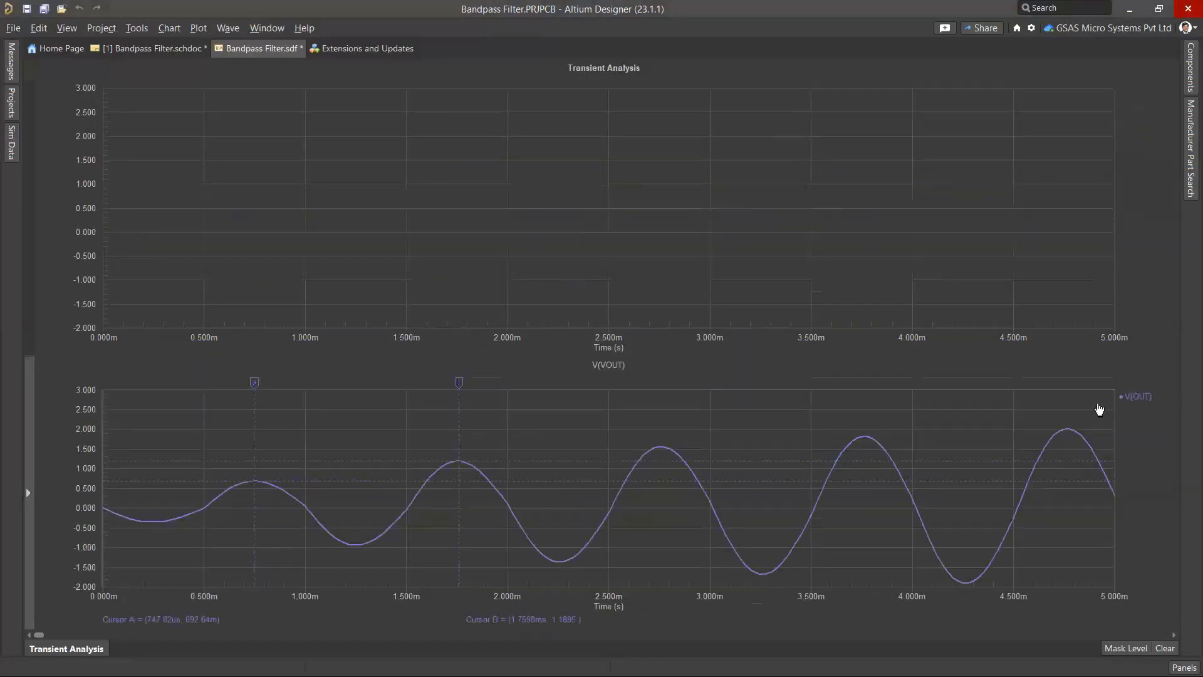
pyautogui.click(1130, 101)
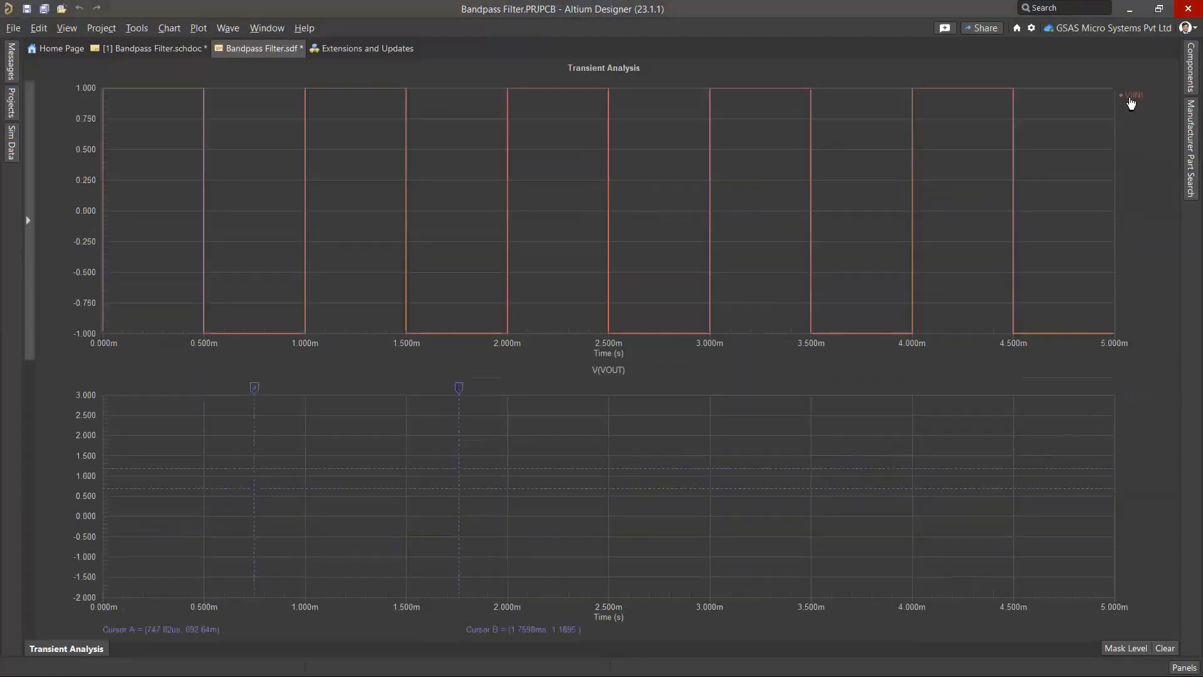
pyautogui.click(1143, 401)
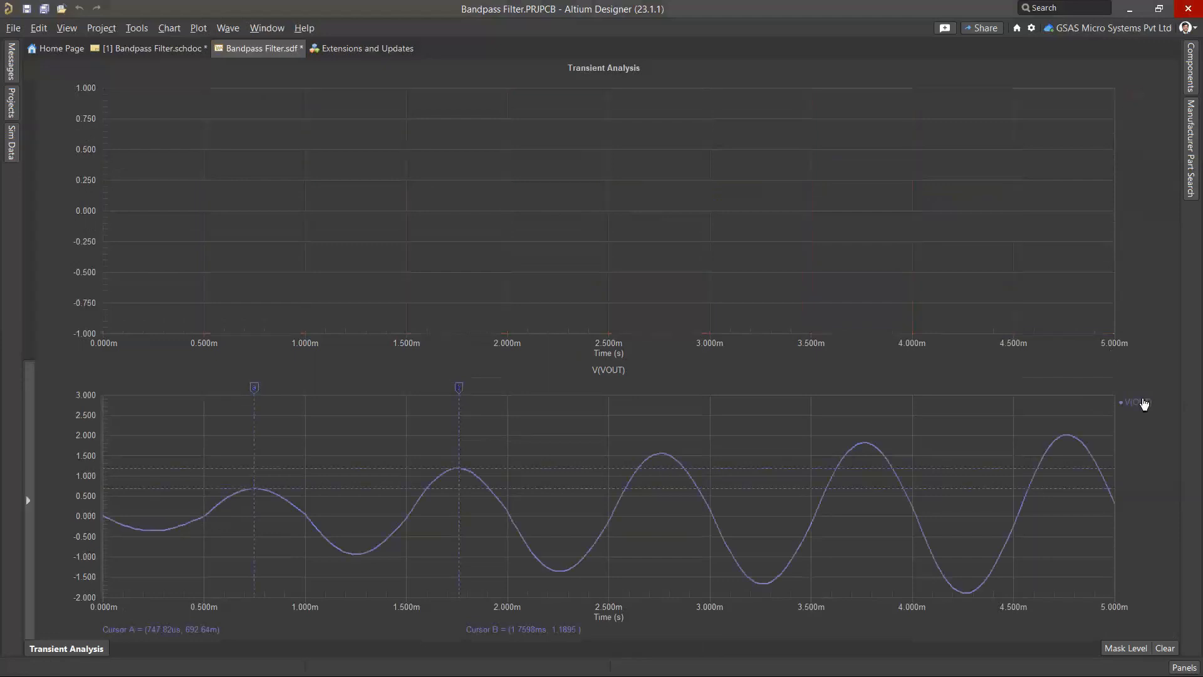
pyautogui.click(1135, 99)
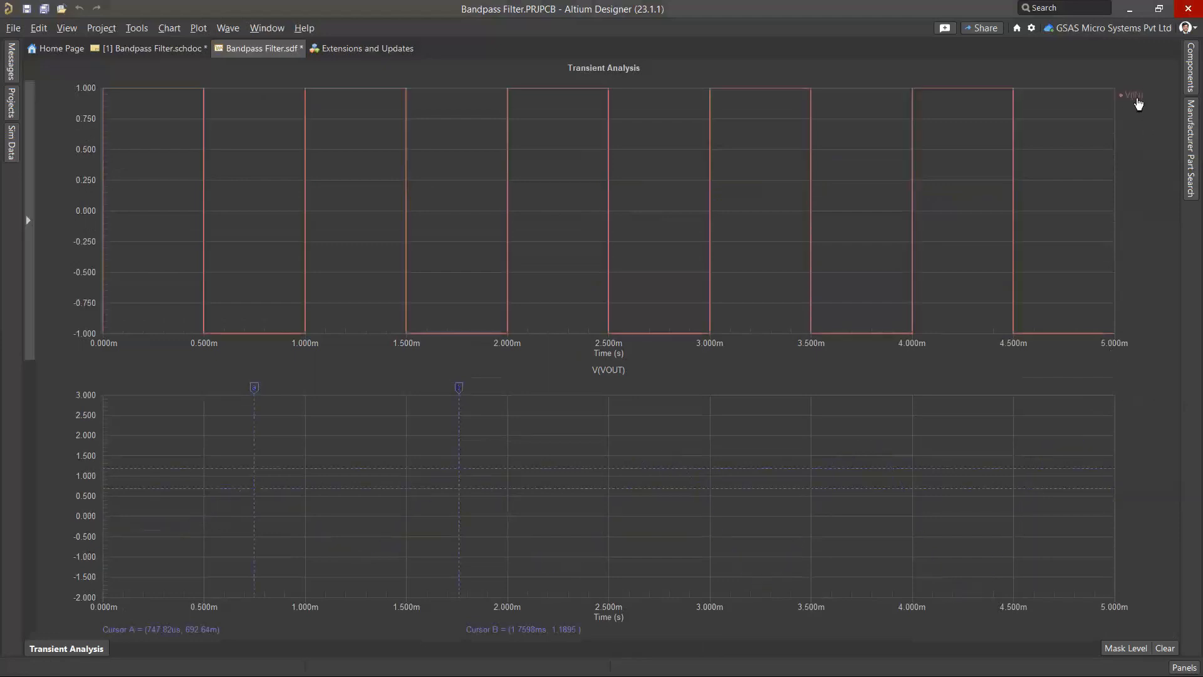
# Browse the File menu's Export options and close them without exporting
pyautogui.click(16, 29)
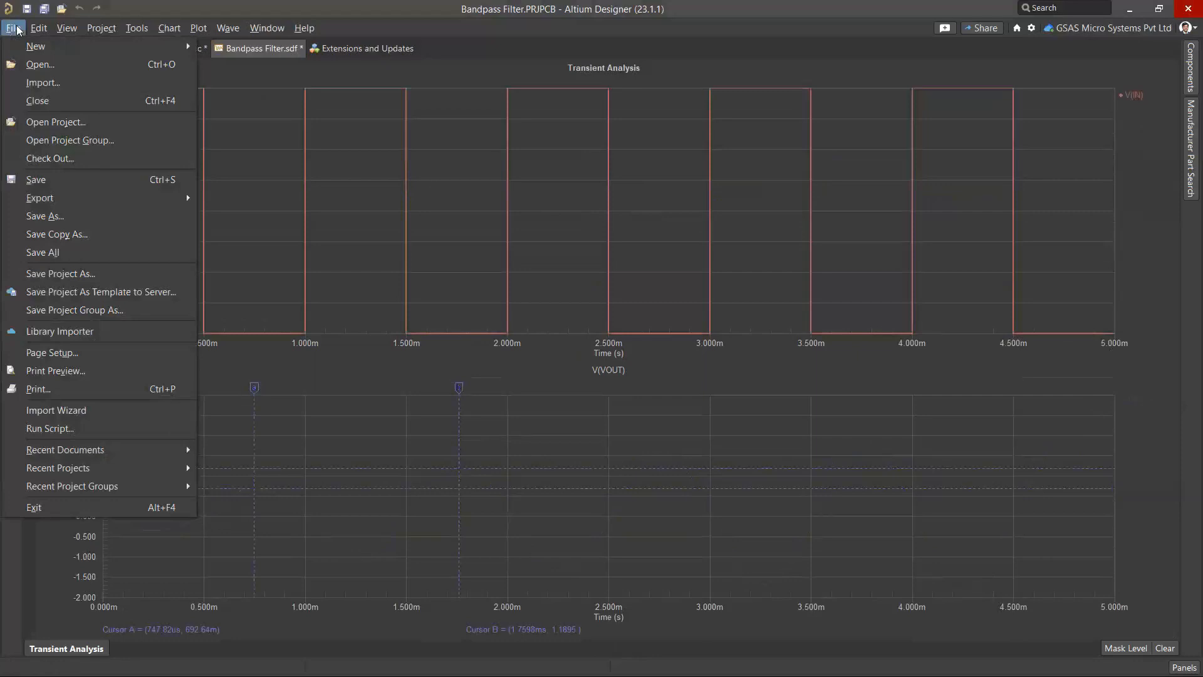
pyautogui.moveTo(37, 204)
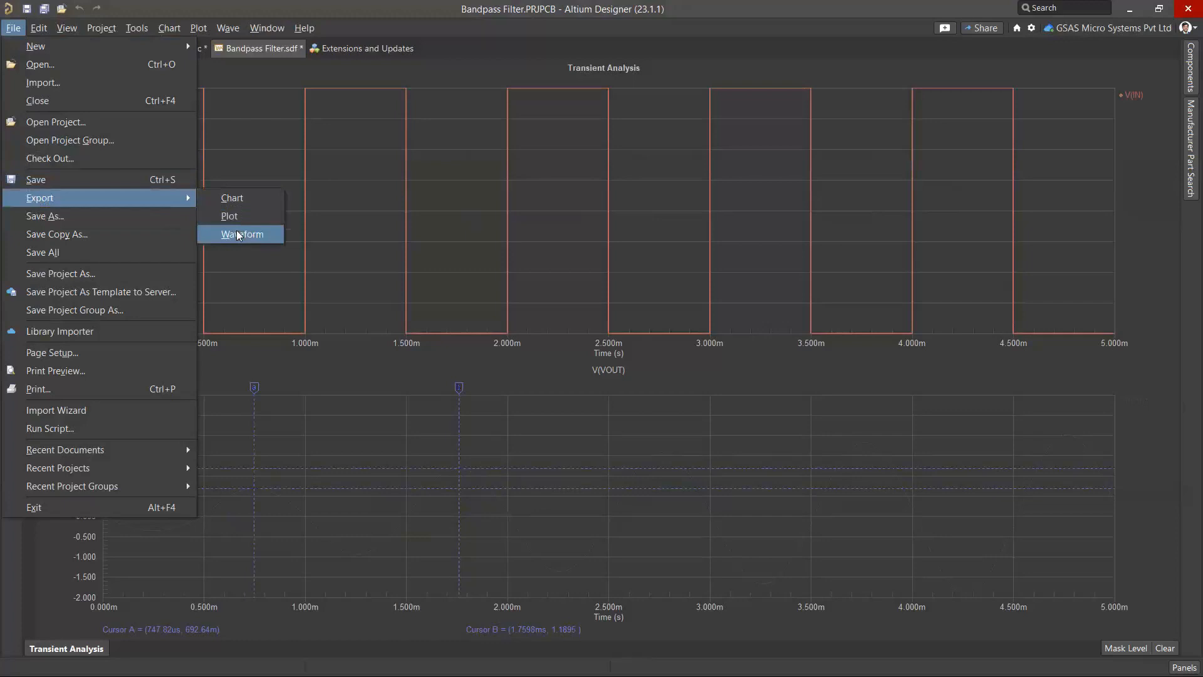
pyautogui.click(1146, 235)
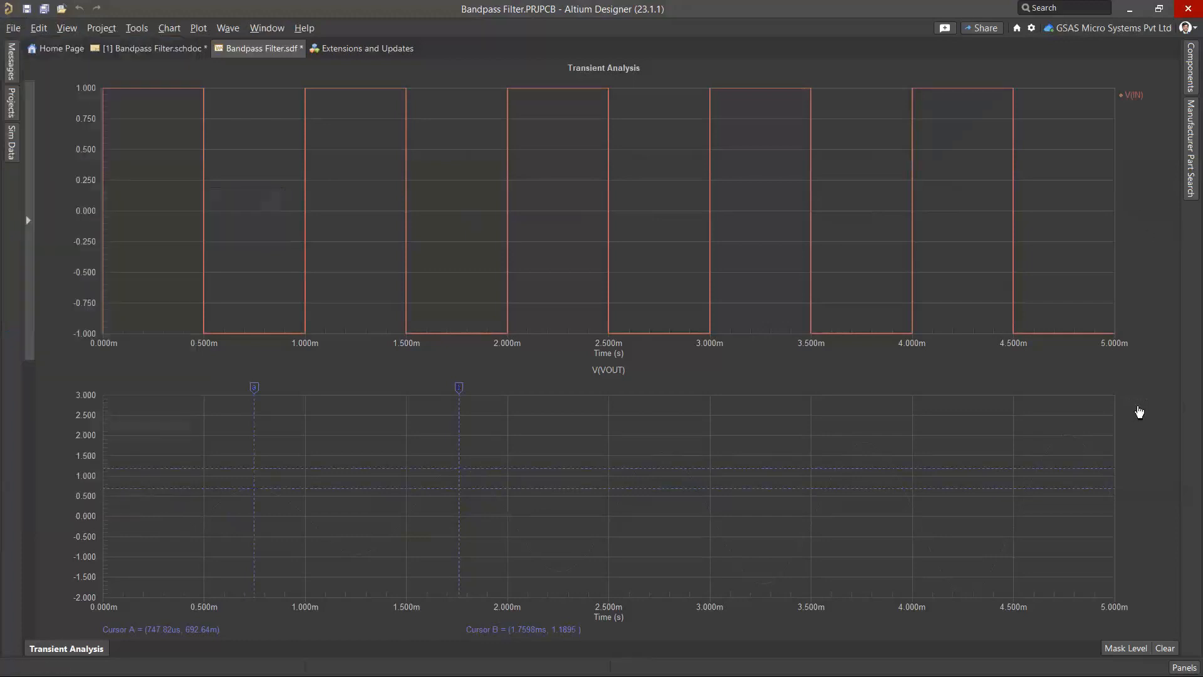
# Move V(OUT) back to the top plot, delete the lower plot, and return to the schematic
pyautogui.moveTo(1137, 405); pyautogui.dragTo(1131, 114)
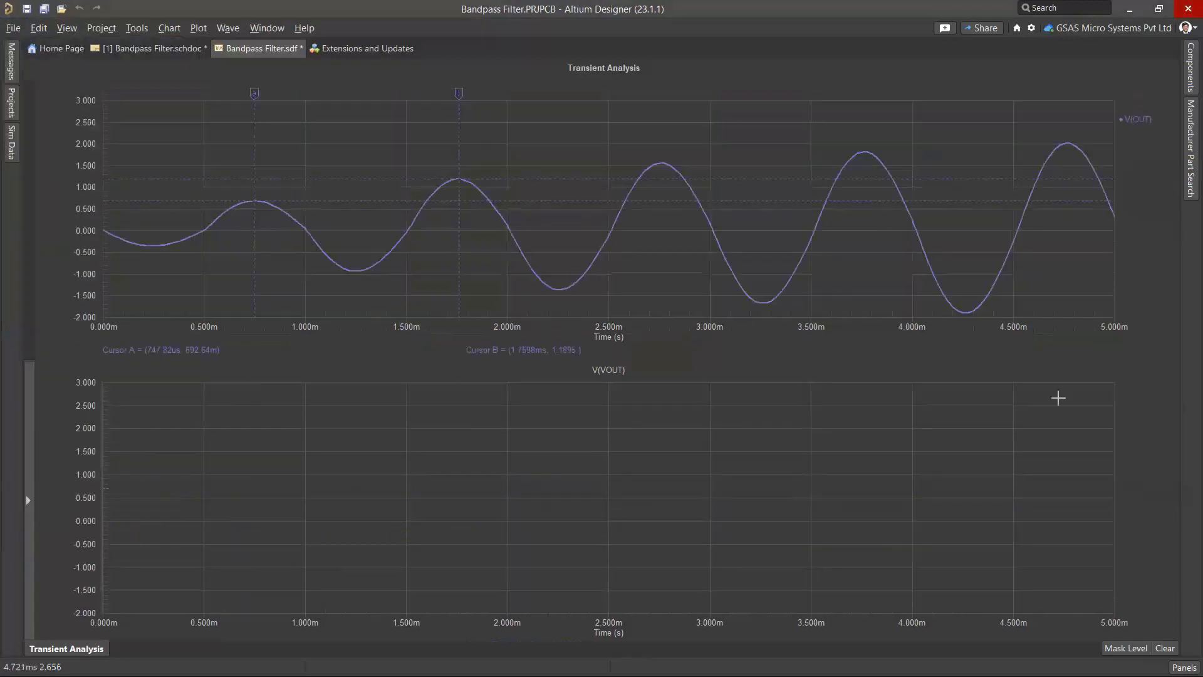
pyautogui.rightClick(1059, 397)
pyautogui.click(1106, 449)
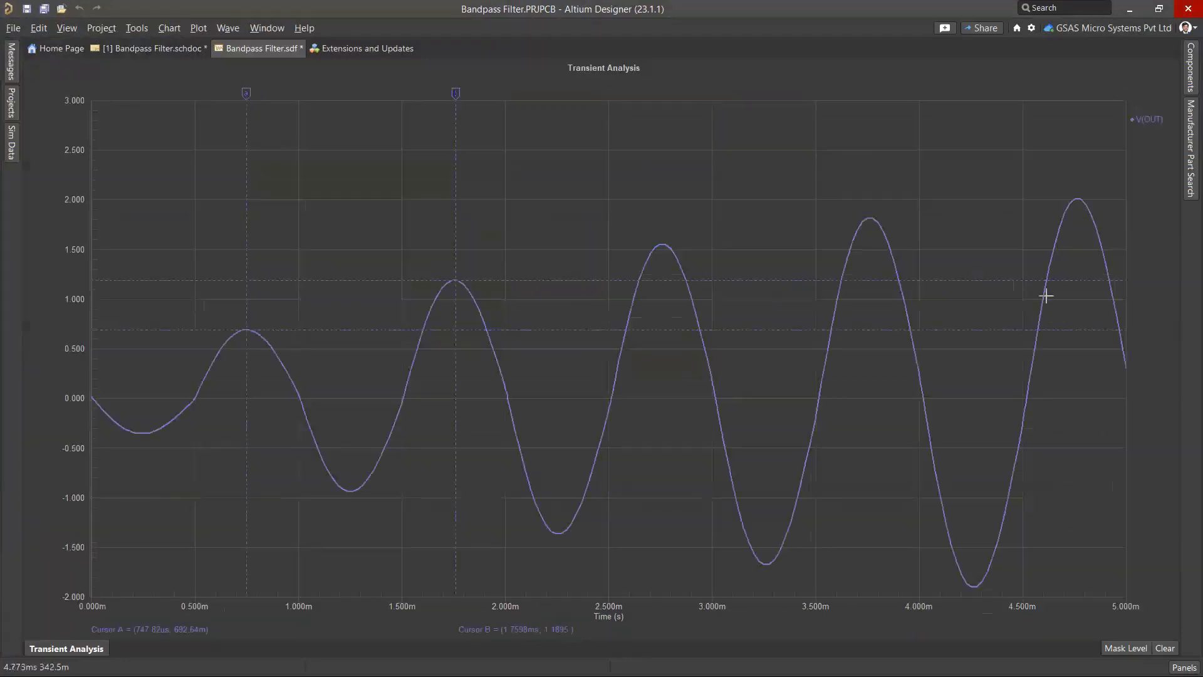
pyautogui.click(1148, 109)
pyautogui.click(1145, 119)
pyautogui.click(1147, 110)
pyautogui.click(1147, 119)
pyautogui.click(126, 49)
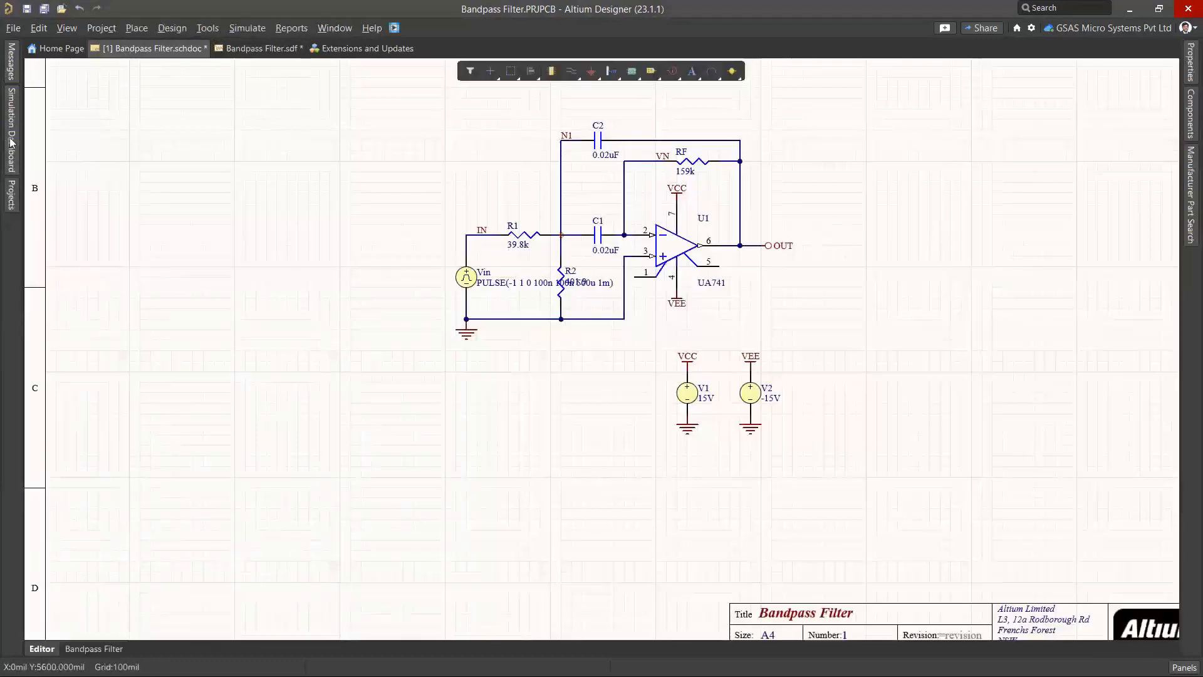
# Open the Simulation Dashboard and widen it to reveal the Monte Carlo option
pyautogui.click(12, 144)
pyautogui.scroll(-1, 122, 419)
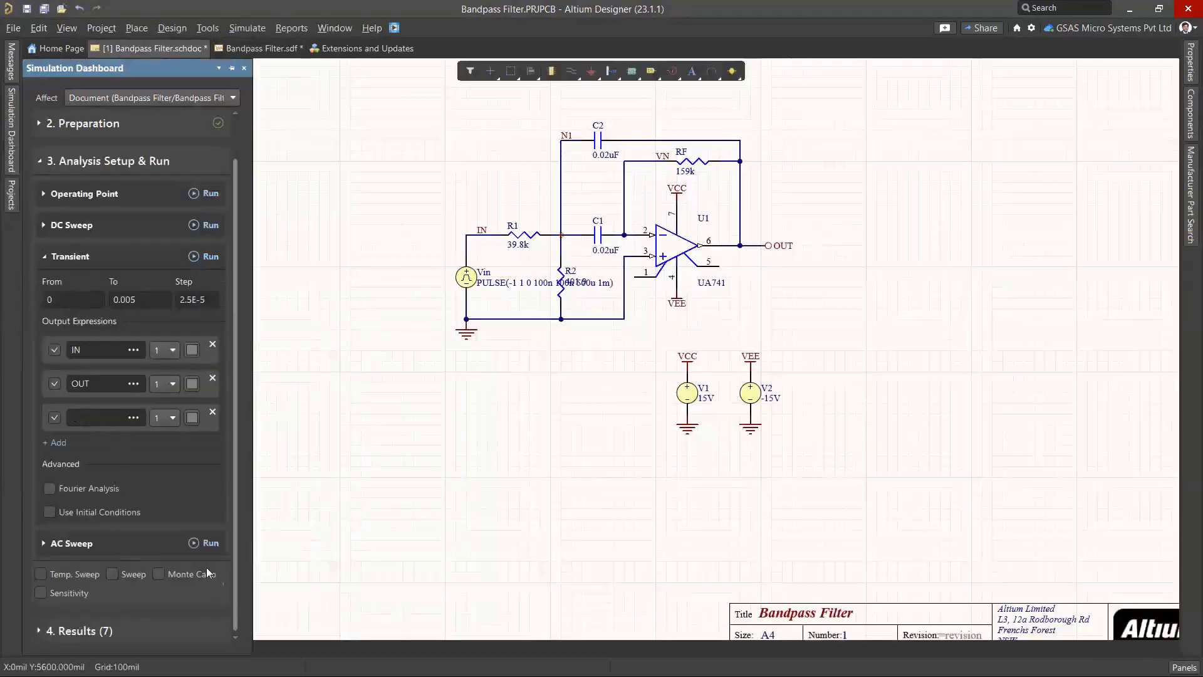
pyautogui.moveTo(250, 446); pyautogui.dragTo(417, 435)
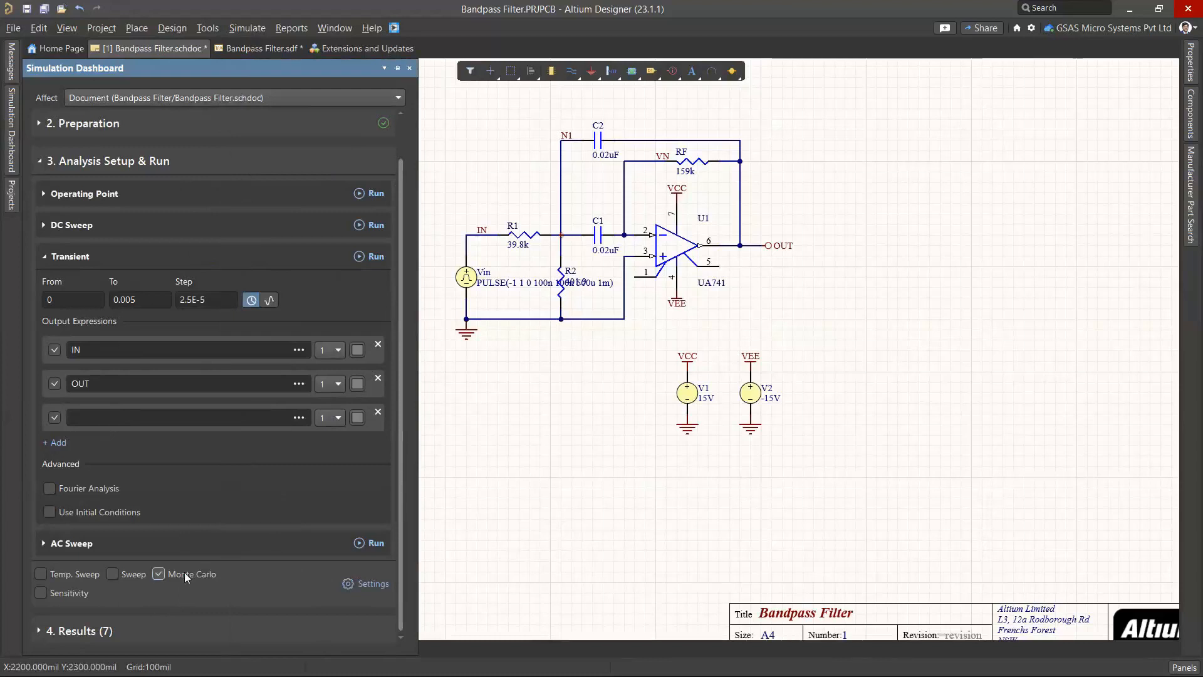
# Set Monte Carlo to 20 runs with Uniform distribution and 10% tolerances, then confirm
pyautogui.click(350, 585)
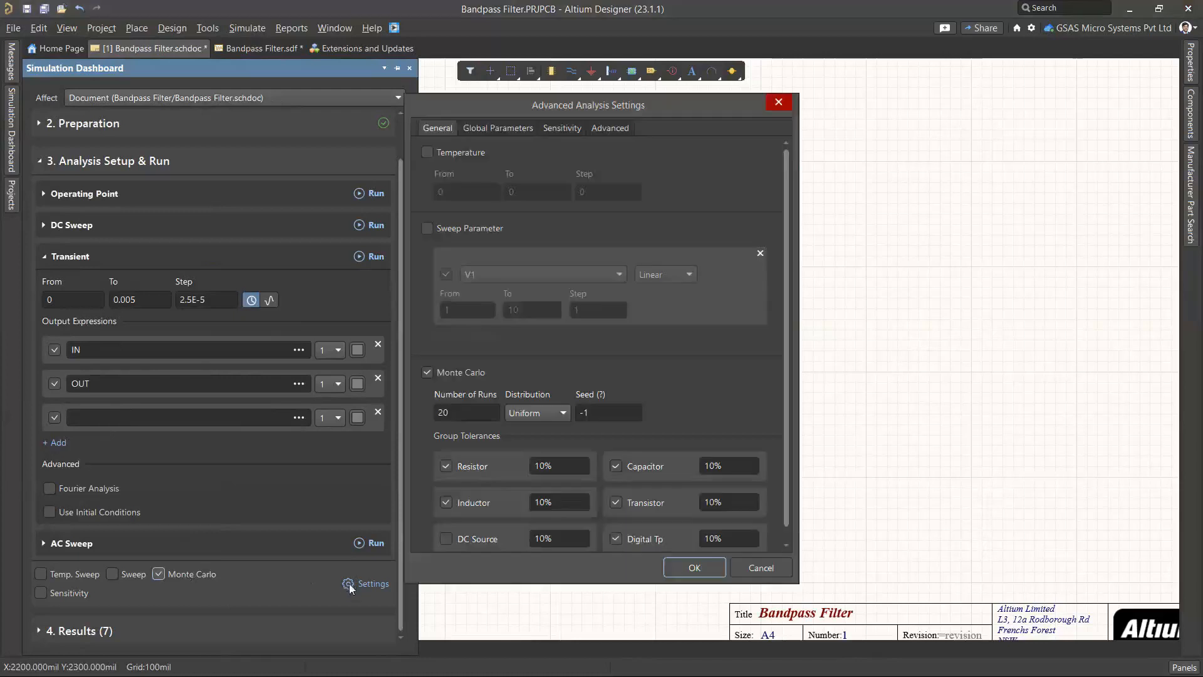
pyautogui.moveTo(569, 104); pyautogui.dragTo(585, 90)
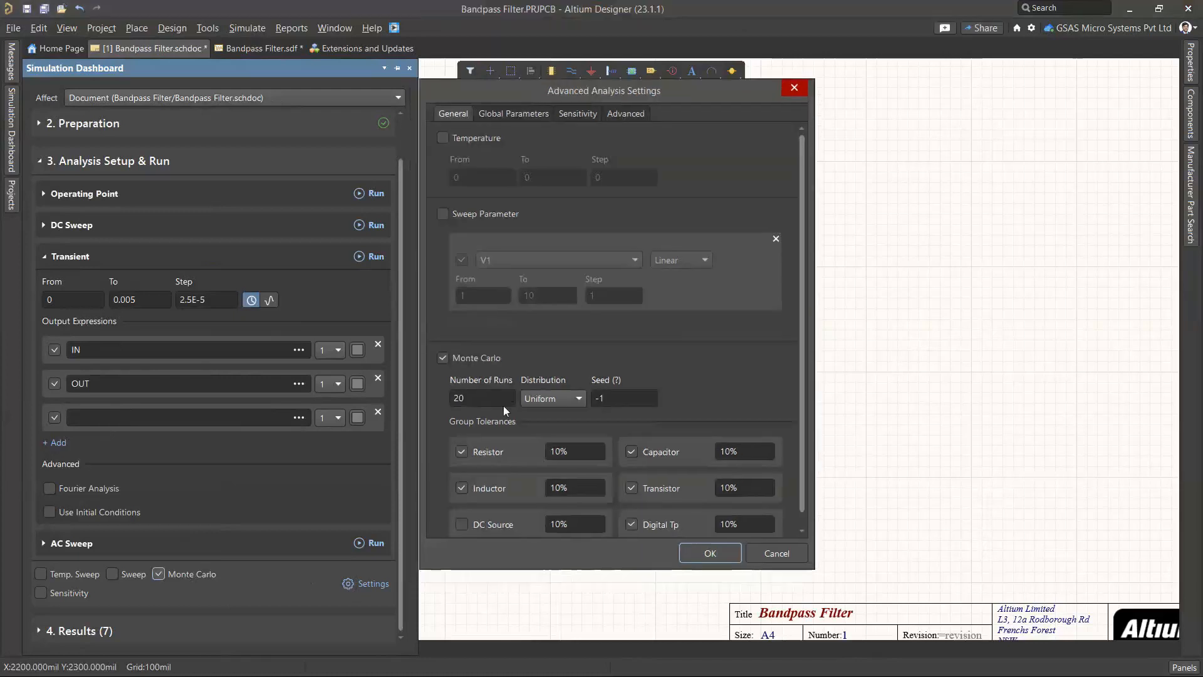
pyautogui.click(476, 393)
pyautogui.click(561, 397)
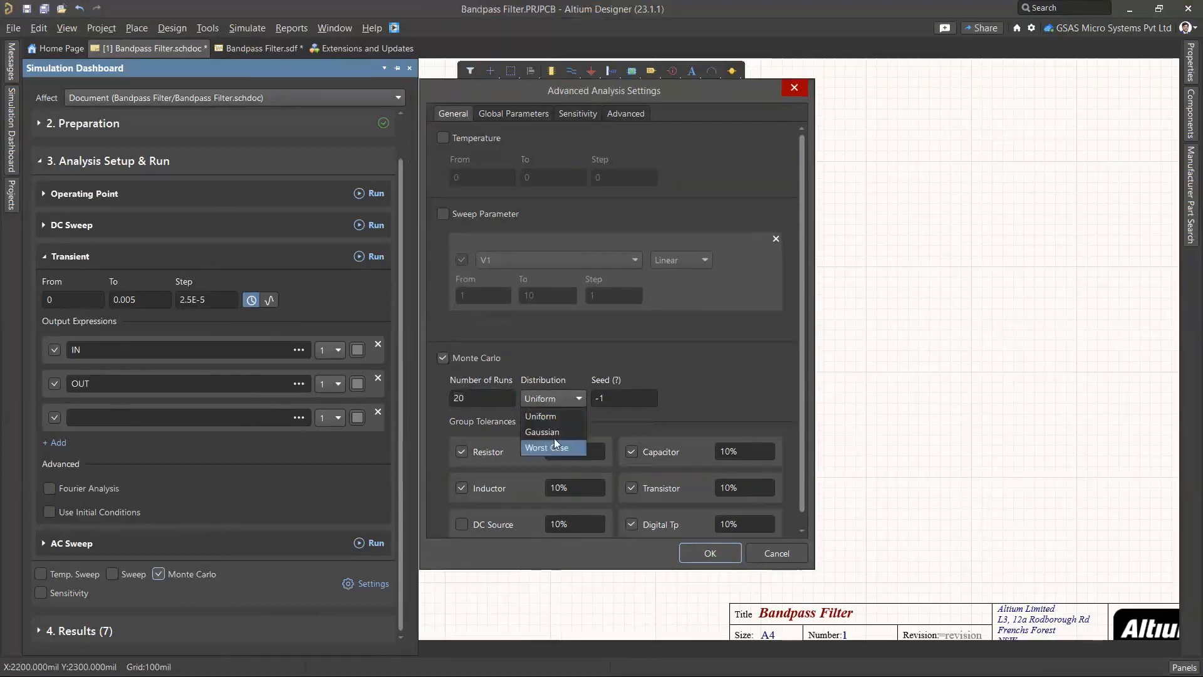
pyautogui.click(633, 420)
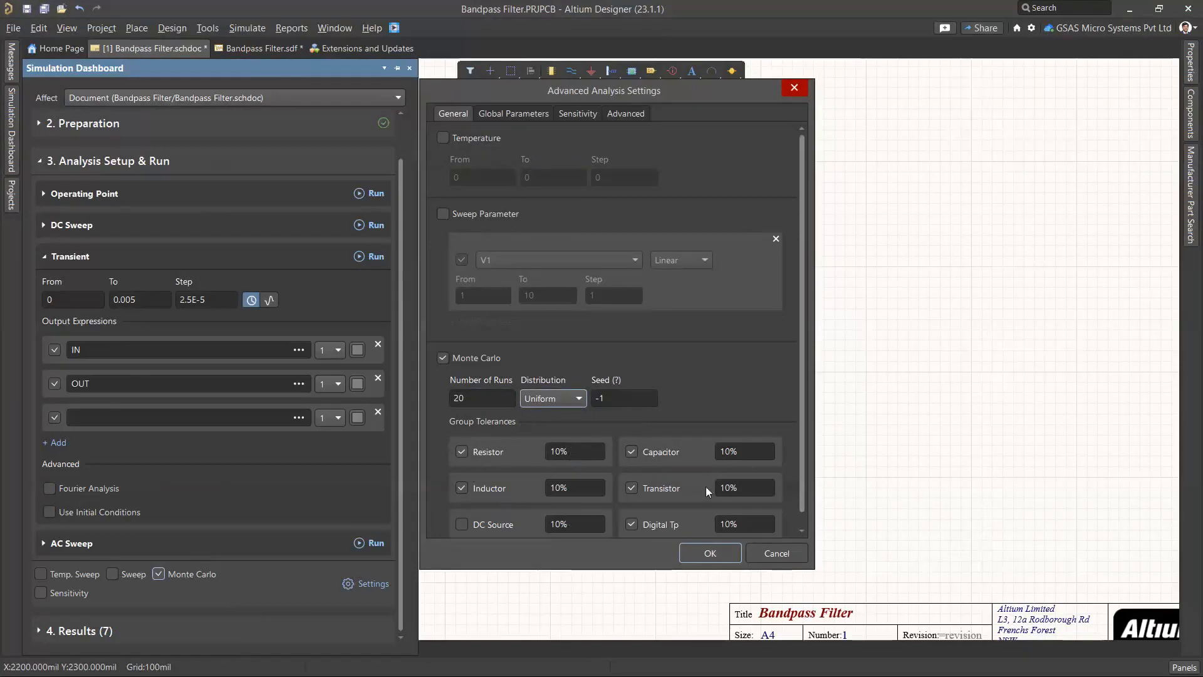
pyautogui.click(708, 554)
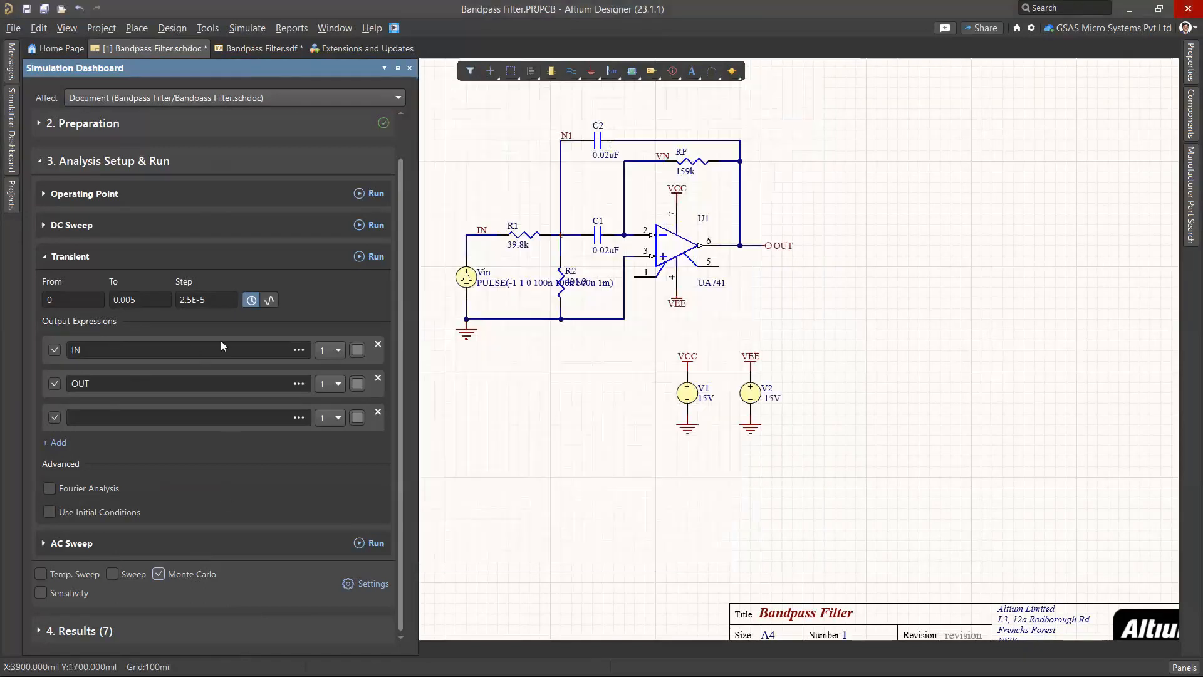
# Run the Monte Carlo transient simulation, isolate run m1, and adjust the mask level
pyautogui.click(369, 260)
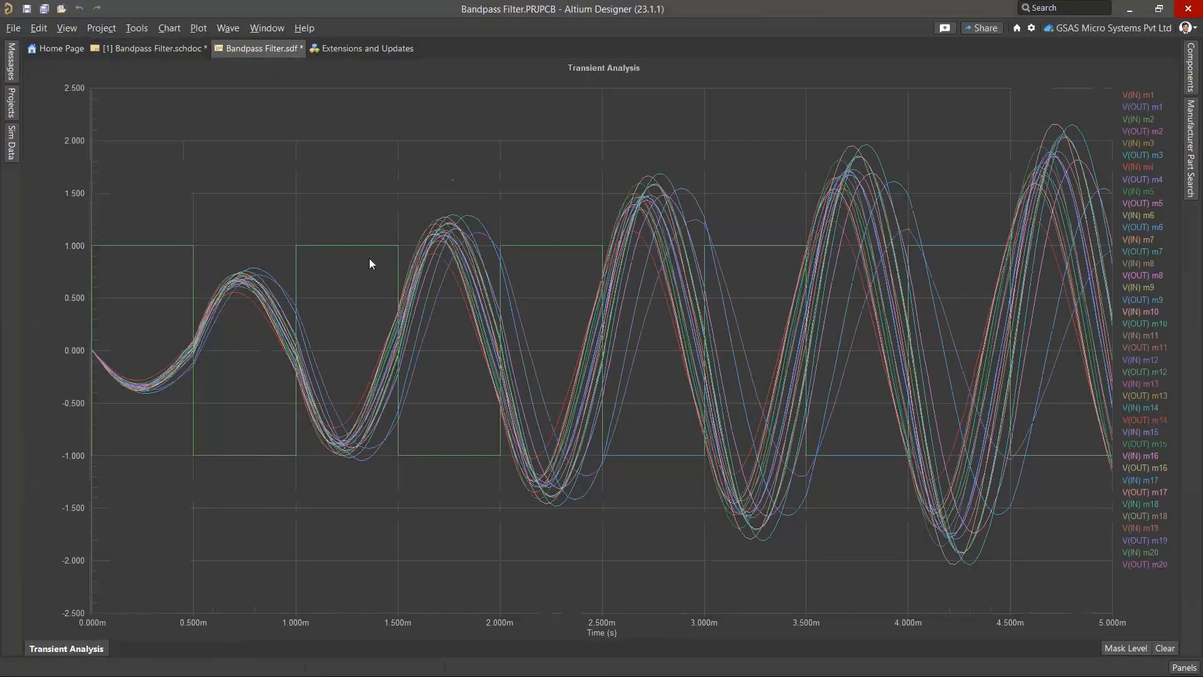
pyautogui.click(1138, 94)
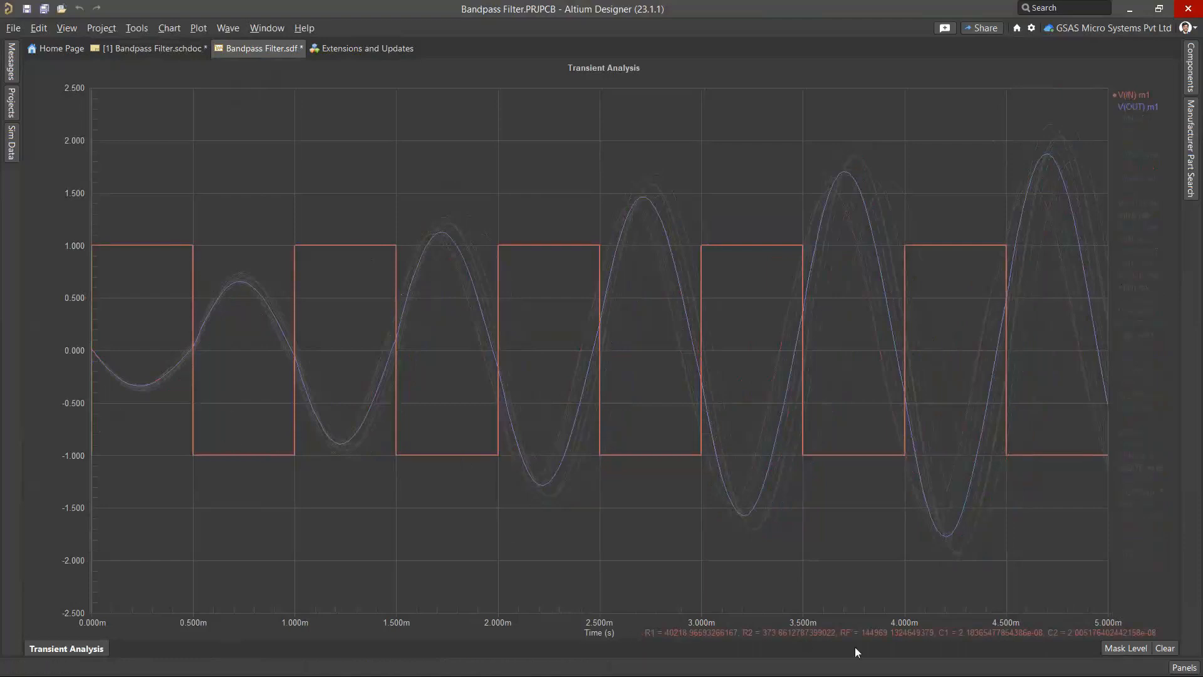
pyautogui.click(1114, 647)
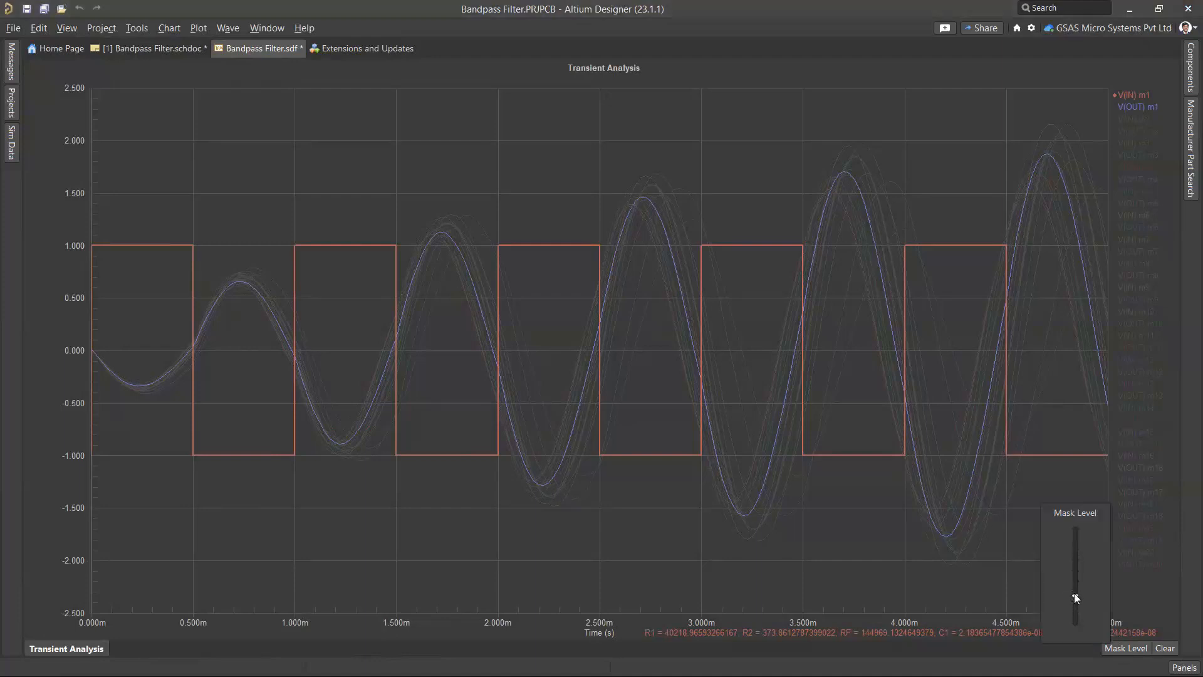
pyautogui.moveTo(1075, 597); pyautogui.dragTo(1098, 620)
# Step through runs m2 to m20 and highlight the OUT waveform of run m20
pyautogui.click(1134, 121)
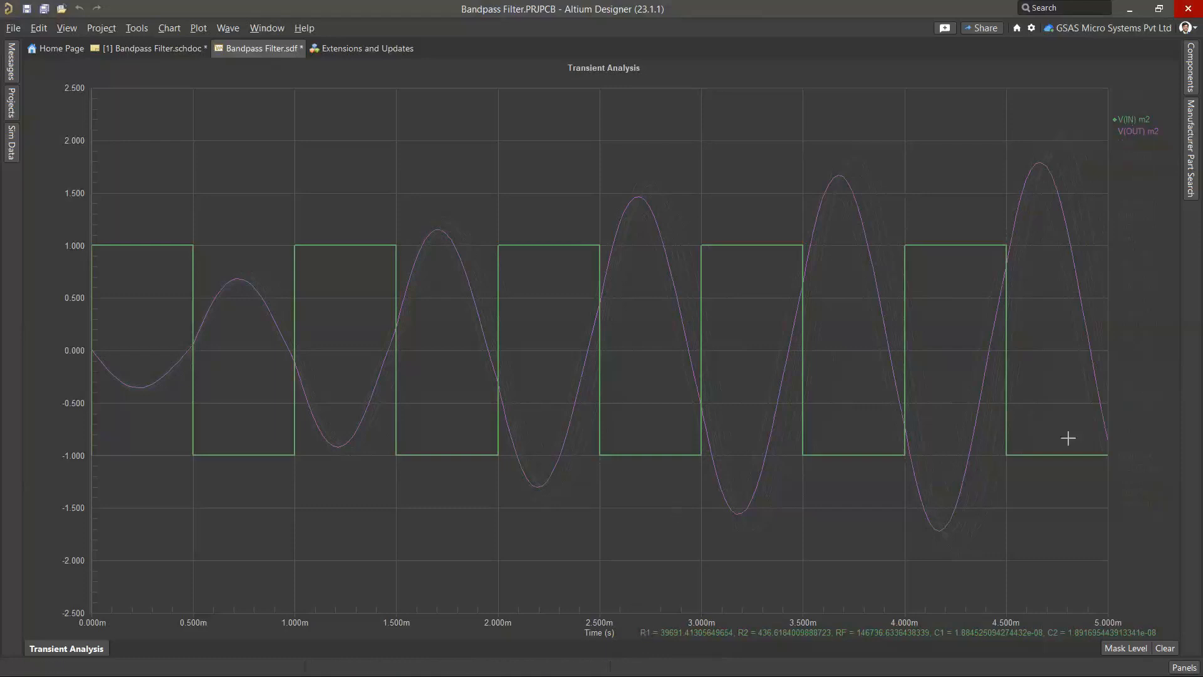
pyautogui.click(1145, 151)
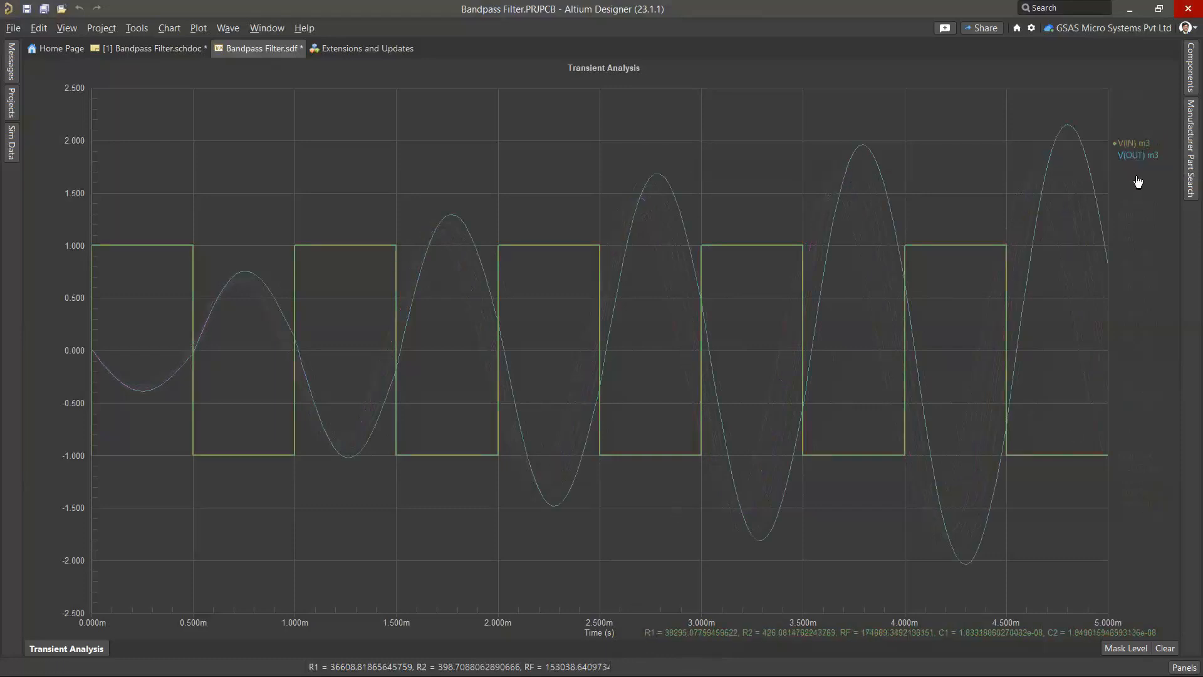
pyautogui.click(1138, 181)
pyautogui.click(1134, 202)
pyautogui.click(1136, 226)
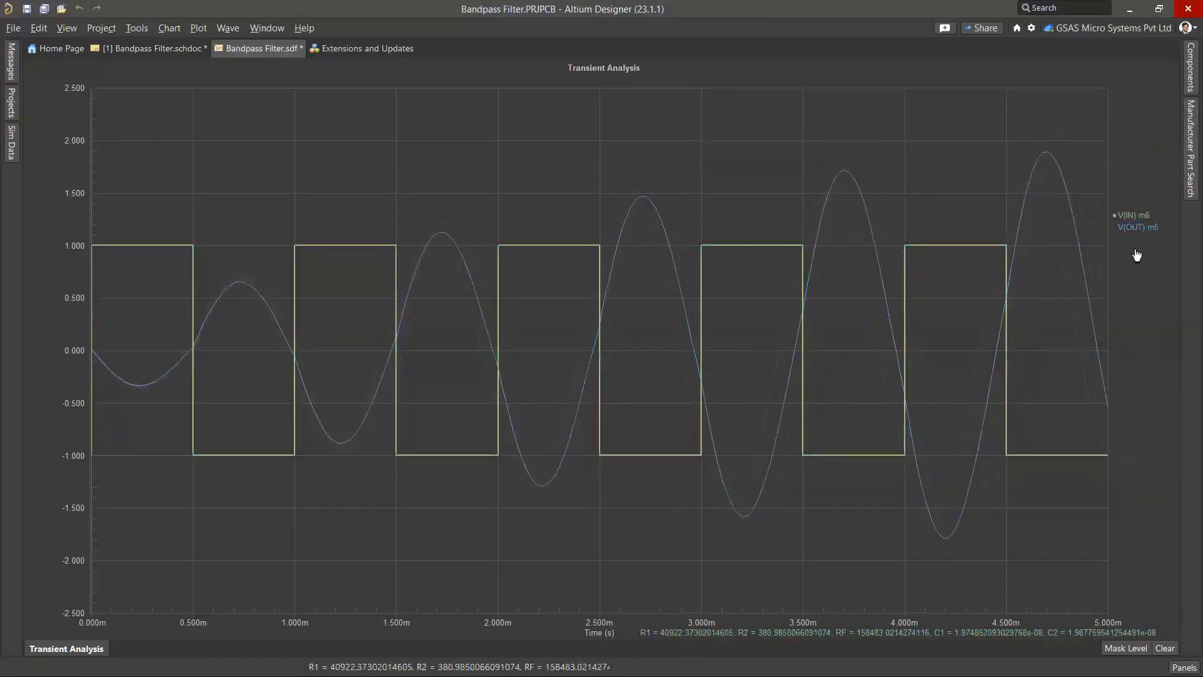
pyautogui.click(1137, 253)
pyautogui.click(1139, 277)
pyautogui.click(1139, 301)
pyautogui.click(1140, 325)
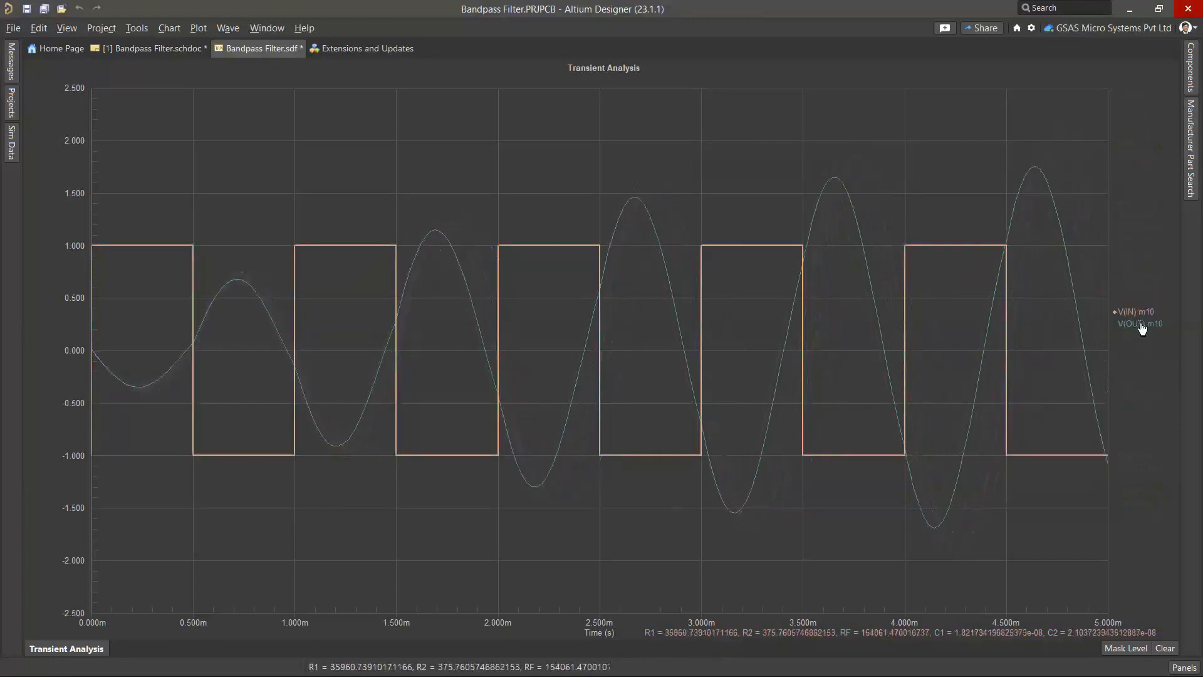
pyautogui.click(1140, 348)
pyautogui.click(1139, 372)
pyautogui.click(1138, 396)
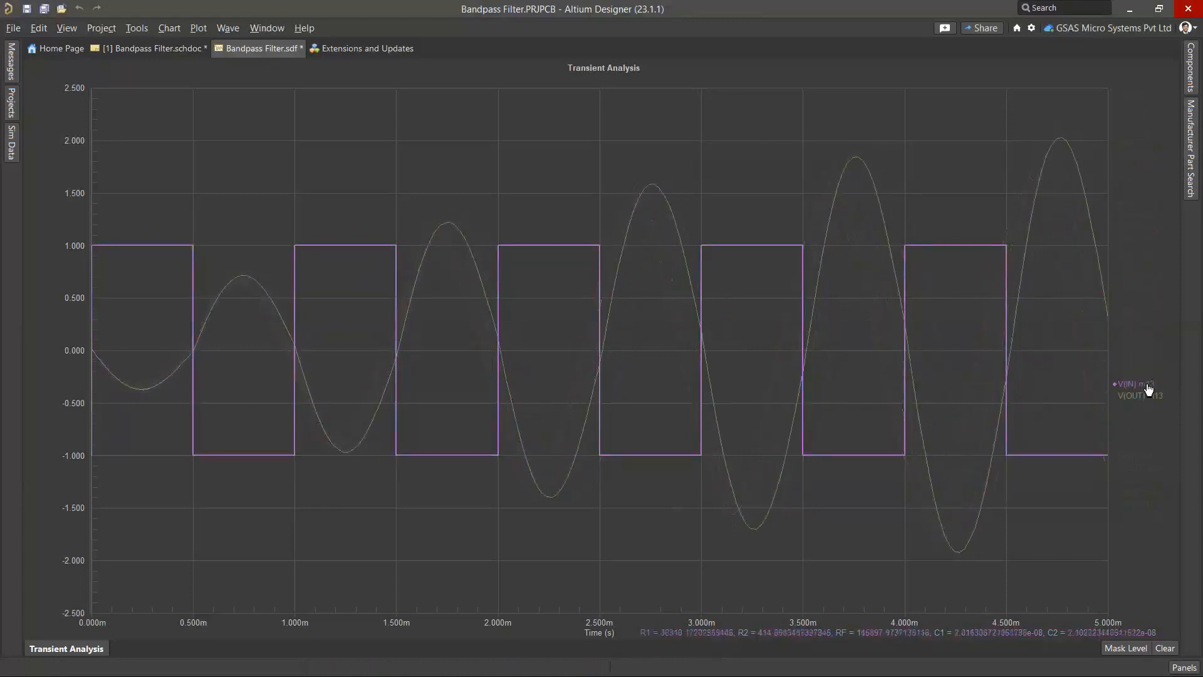
pyautogui.click(1136, 419)
pyautogui.click(1130, 446)
pyautogui.click(1125, 469)
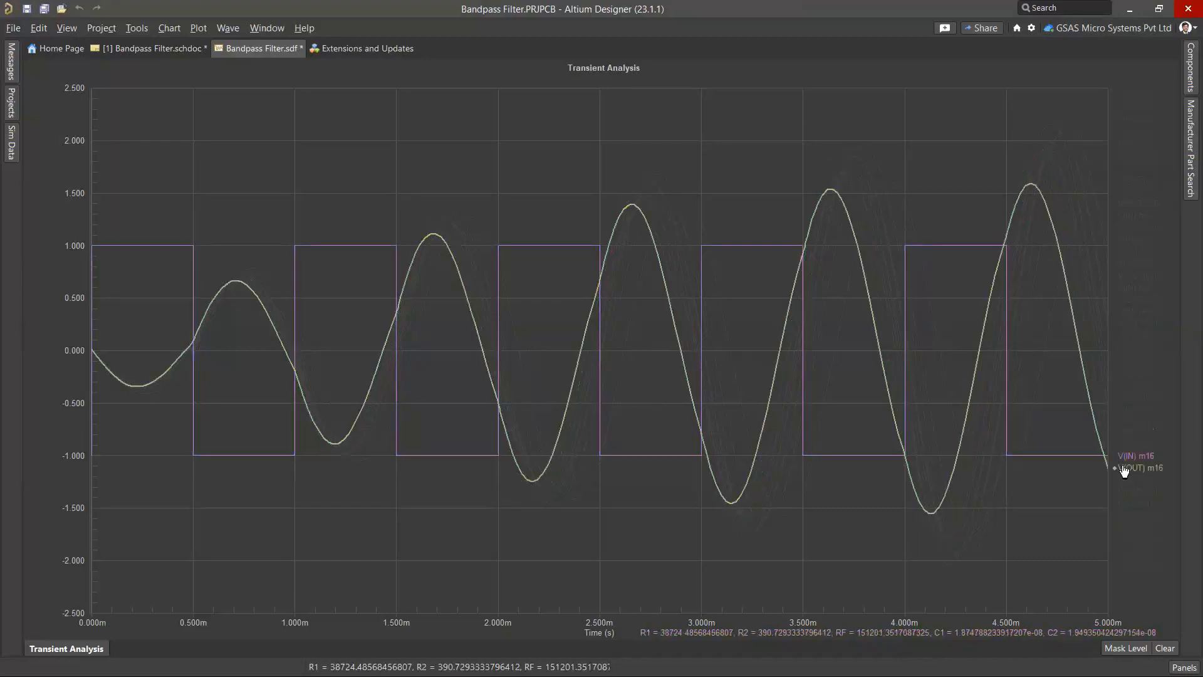
pyautogui.click(1132, 493)
pyautogui.click(1137, 517)
pyautogui.click(1143, 541)
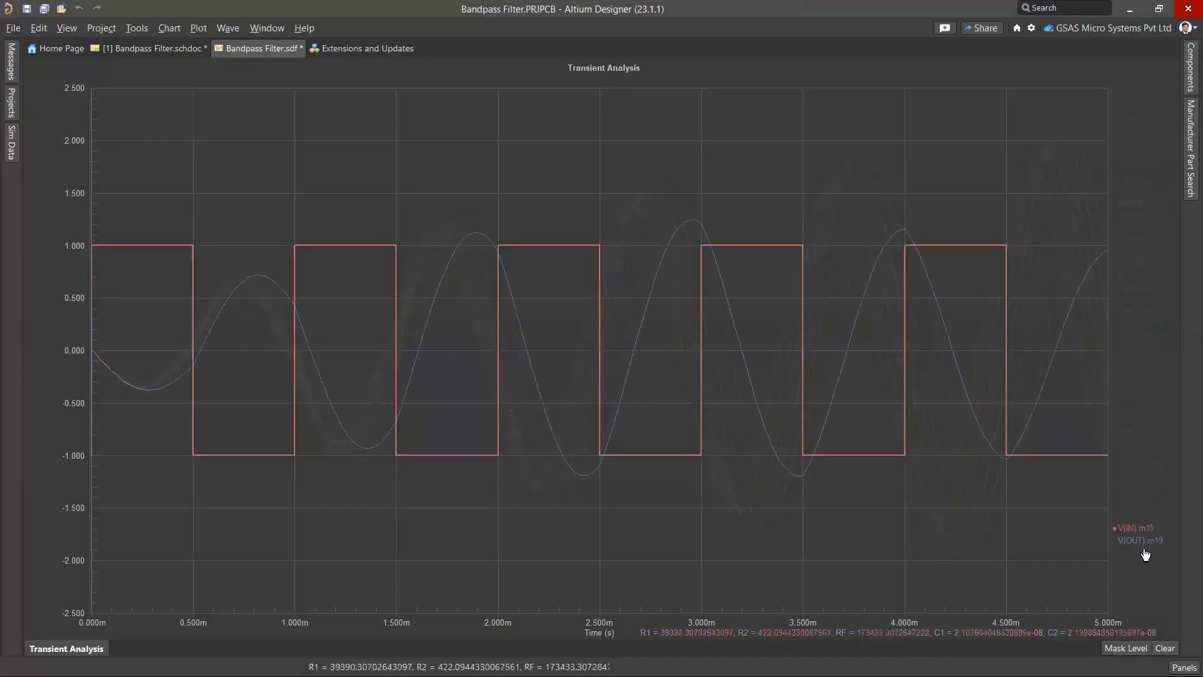
pyautogui.click(1146, 556)
pyautogui.click(1141, 565)
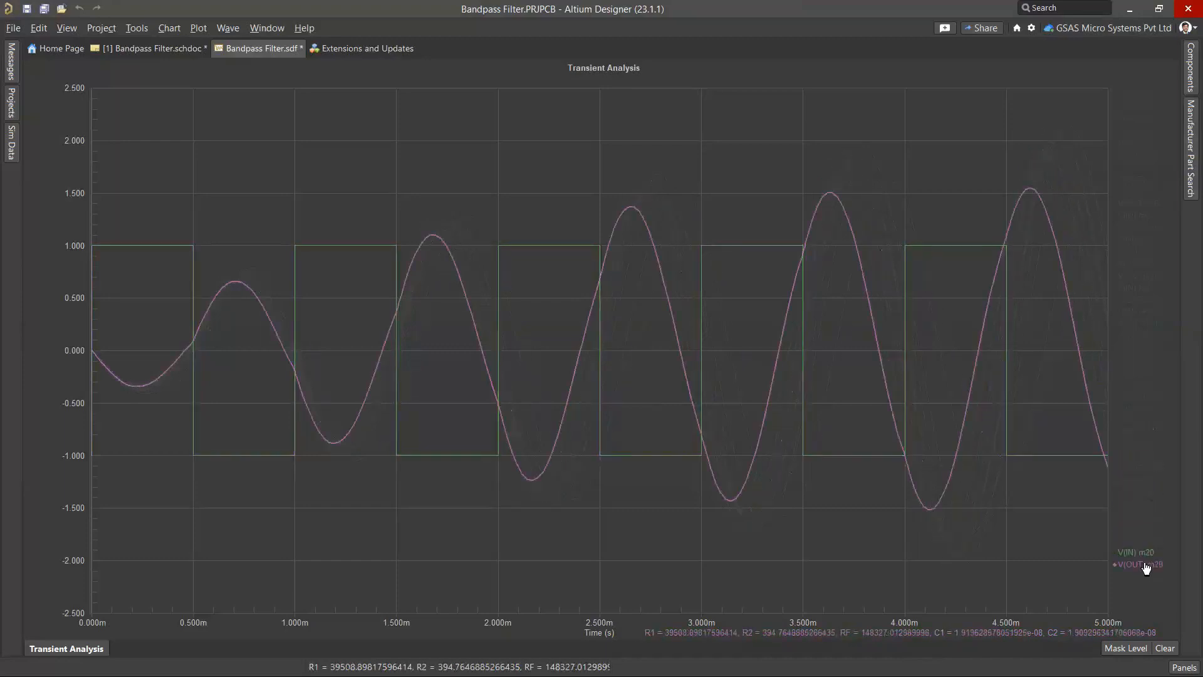
# Return to the schematic and review the 7 simulation results, including the Monte Carlo Transient Analysis
pyautogui.click(130, 47)
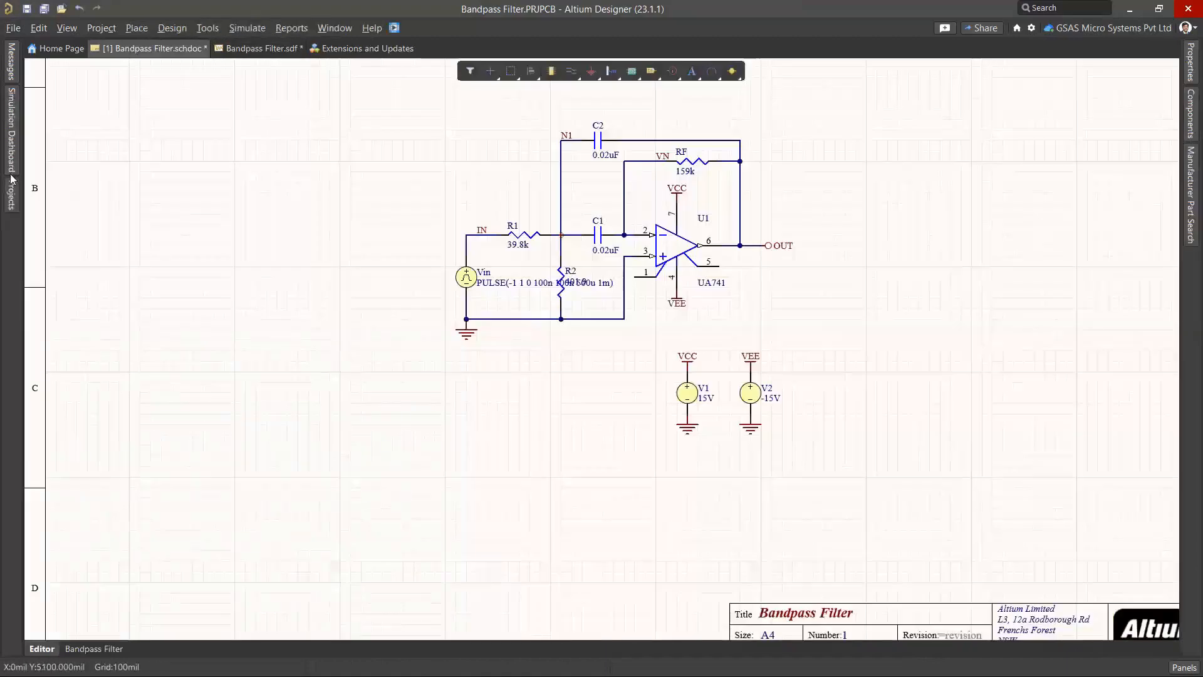
pyautogui.click(11, 154)
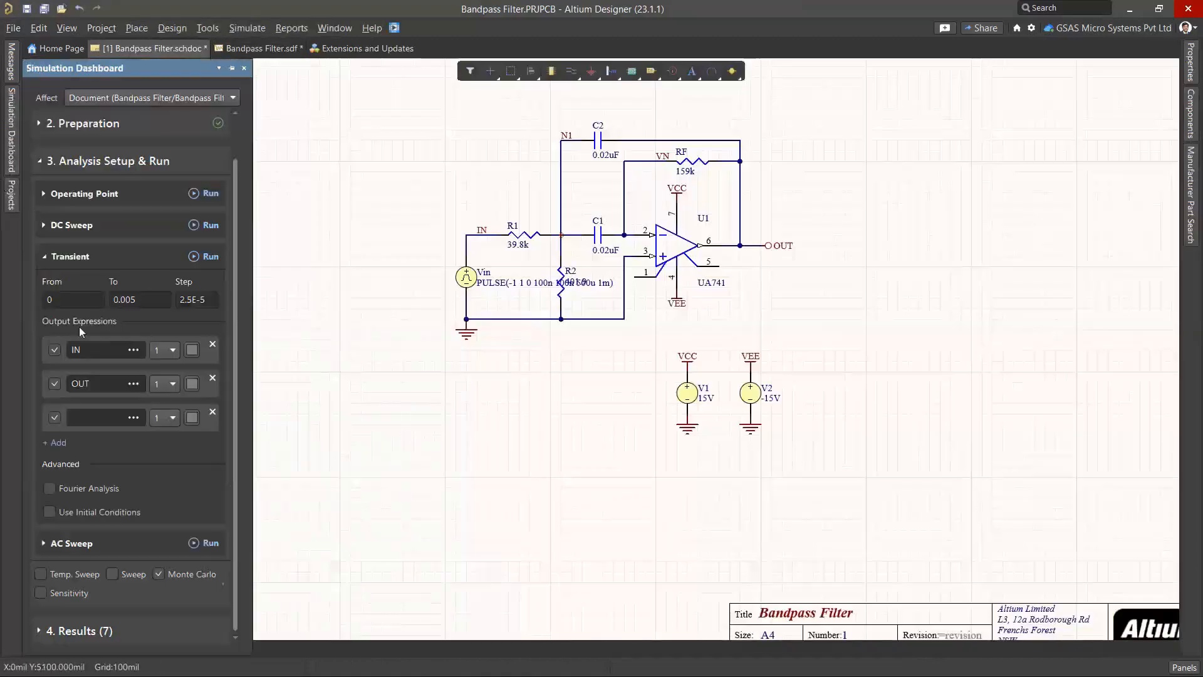
pyautogui.click(43, 630)
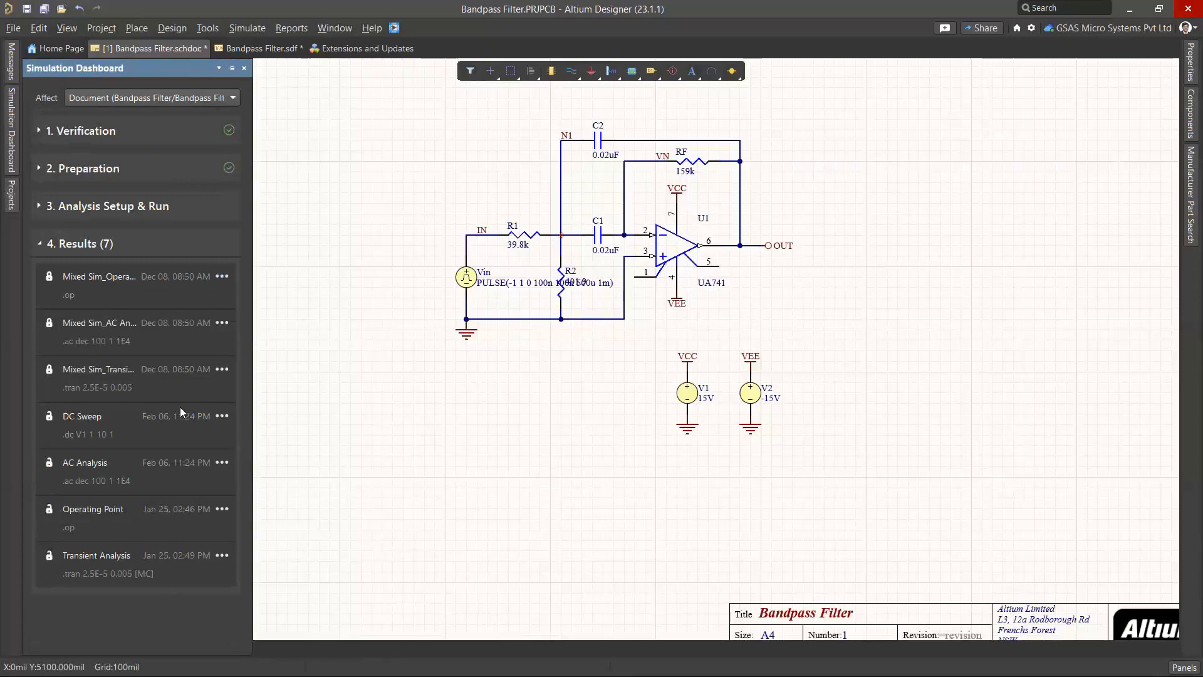
pyautogui.click(223, 276)
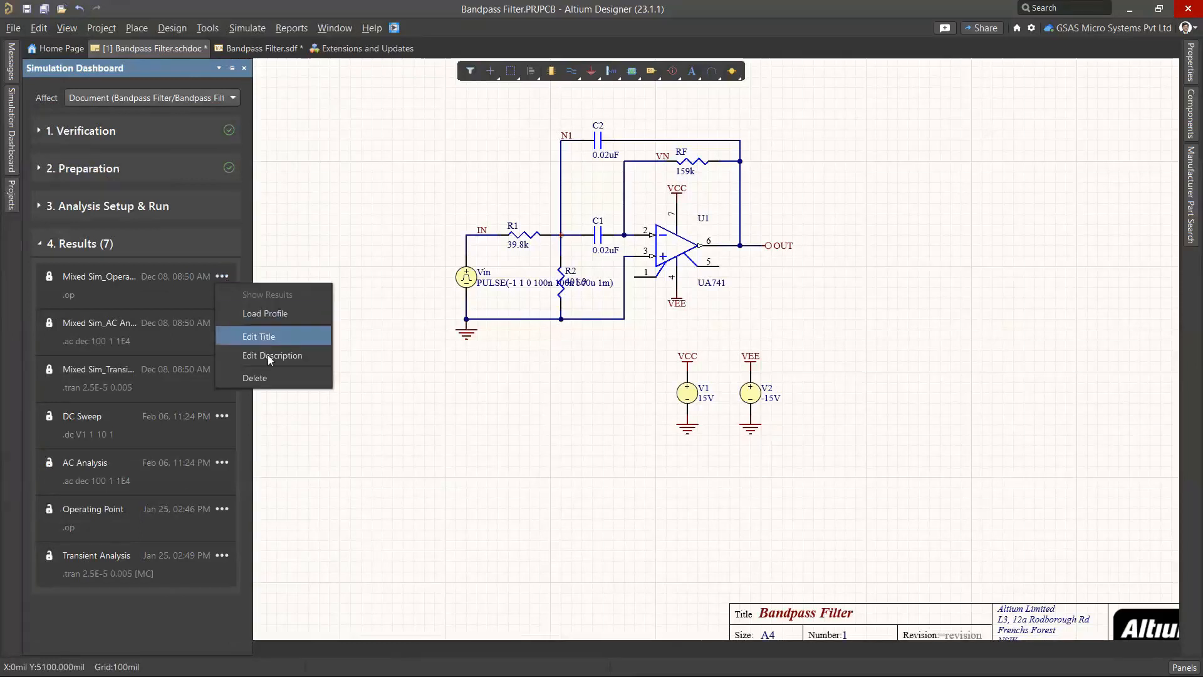
pyautogui.click(225, 554)
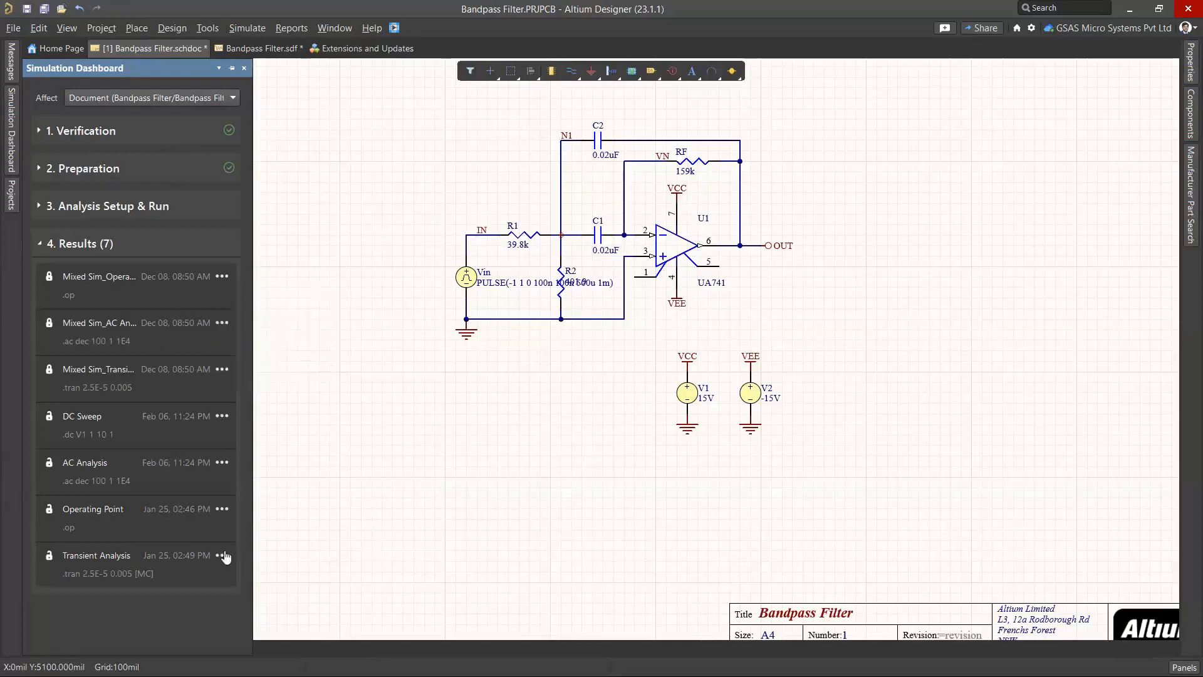
pyautogui.click(225, 556)
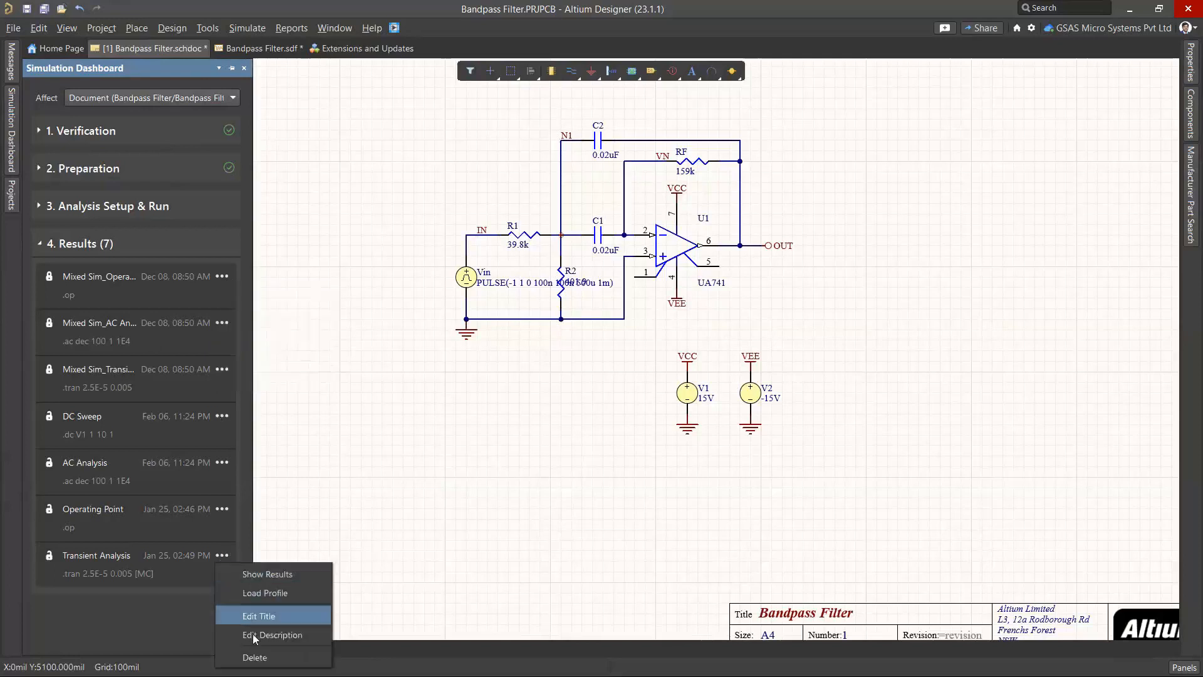
pyautogui.click(343, 387)
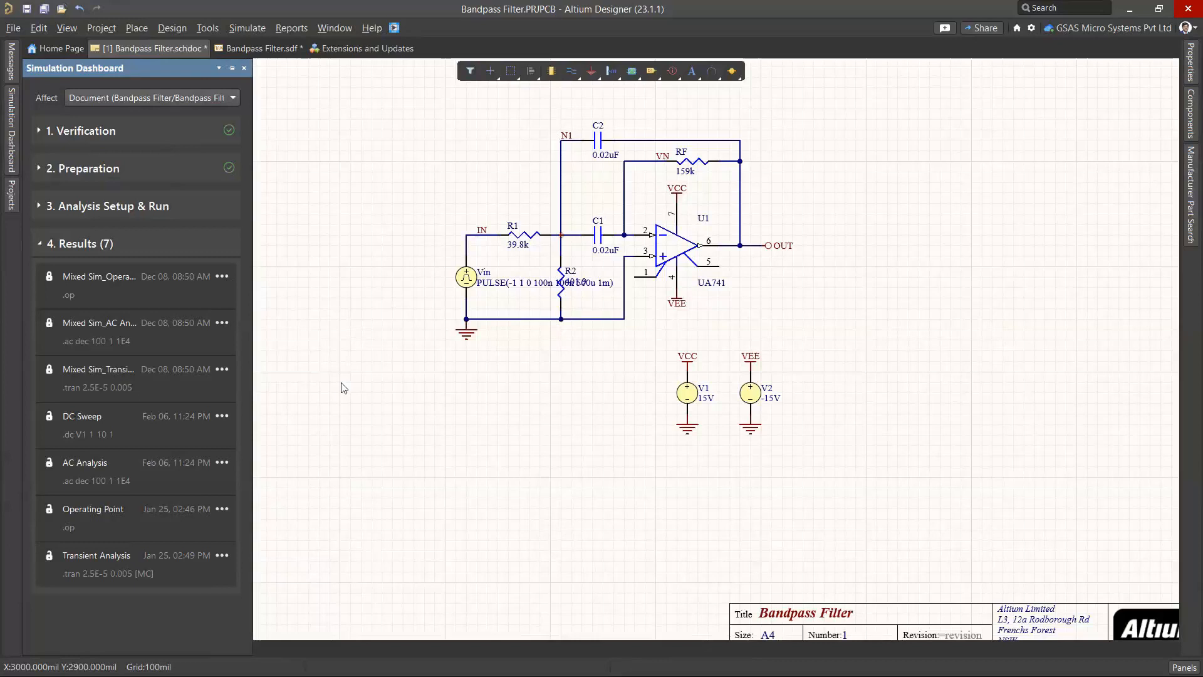
# Hide the Simulation Dashboard and bring up the Projects panel
pyautogui.click(353, 189)
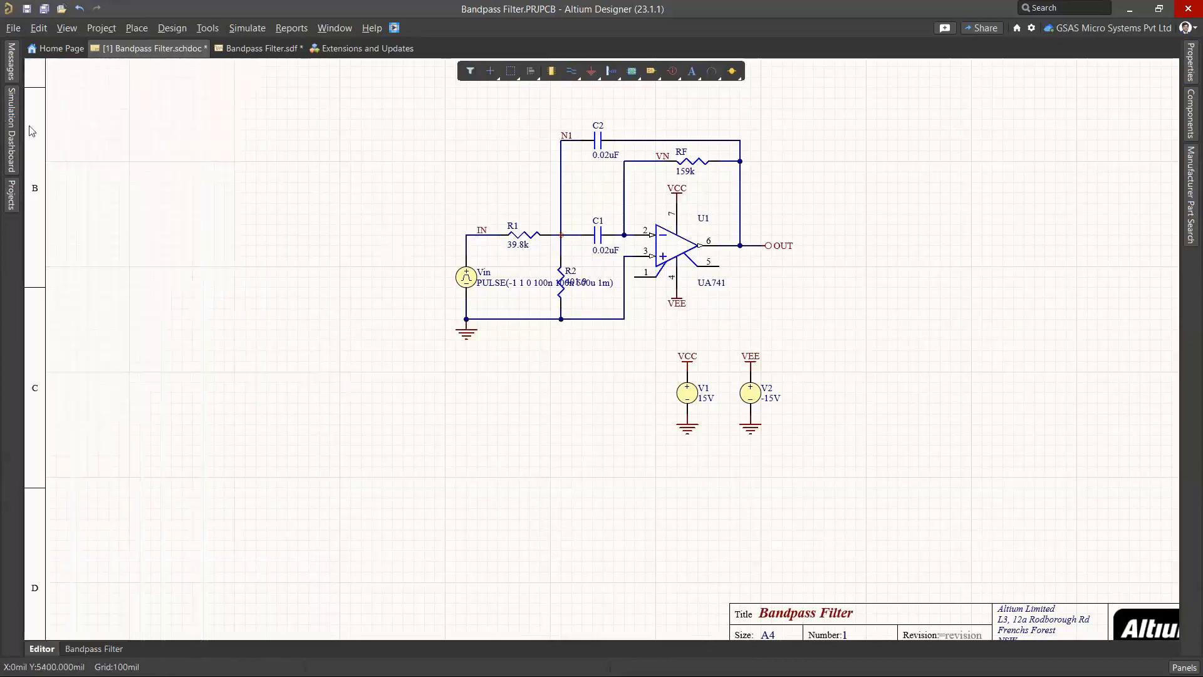
pyautogui.click(9, 131)
pyautogui.click(11, 196)
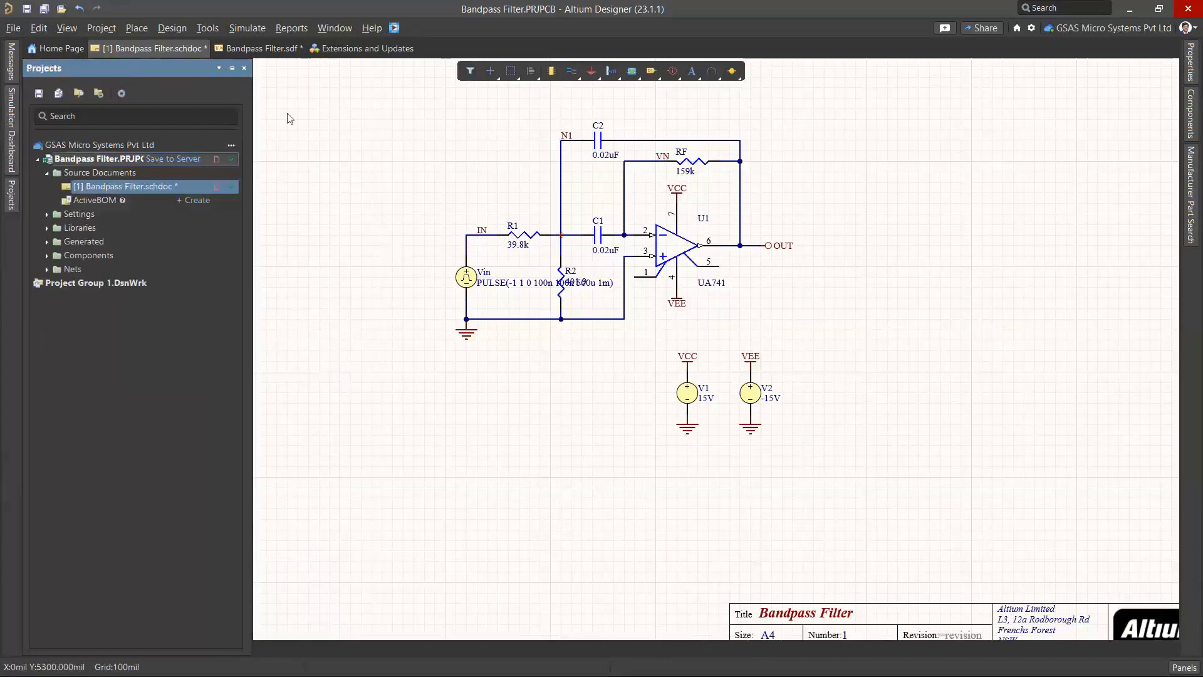
pyautogui.click(257, 52)
pyautogui.click(164, 50)
pyautogui.click(12, 119)
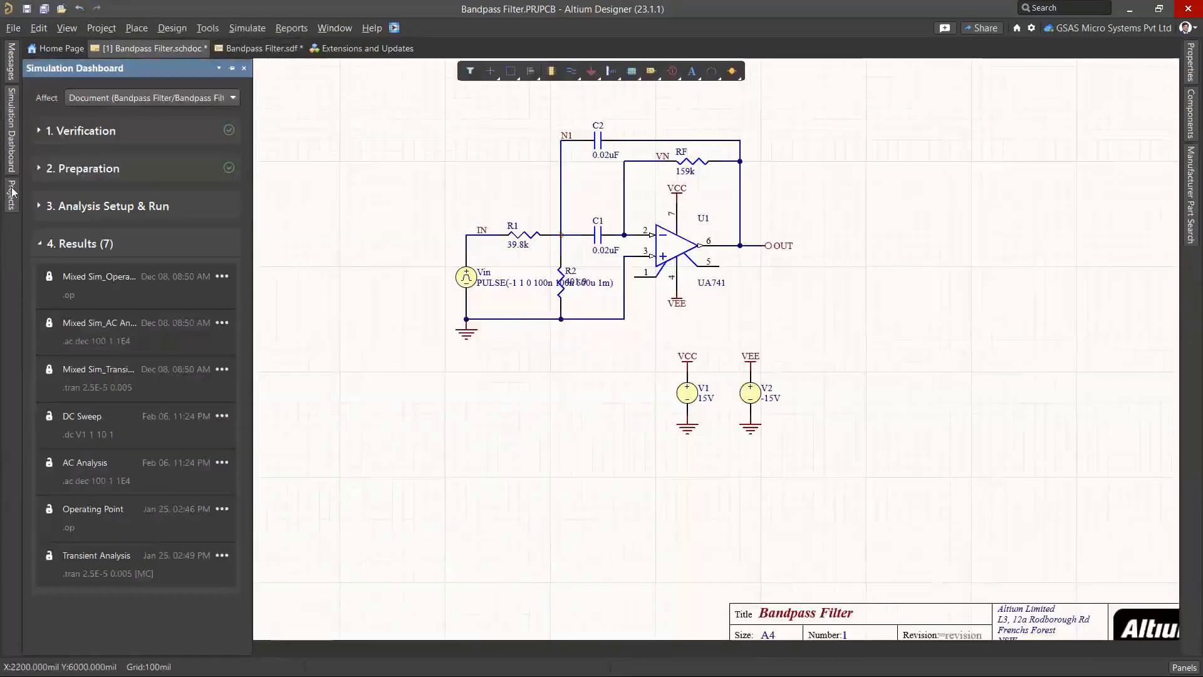
pyautogui.click(11, 196)
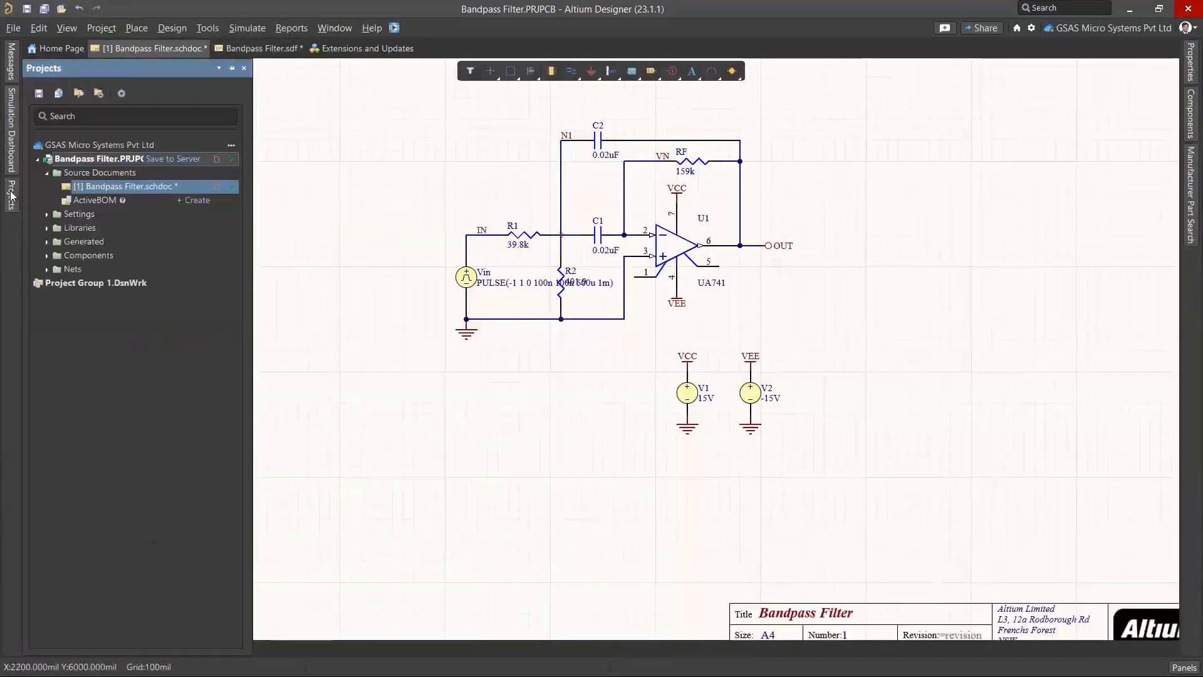
# Save the project to the server, storing Bandpass Filter.sdf in the Simulation folder
pyautogui.click(169, 161)
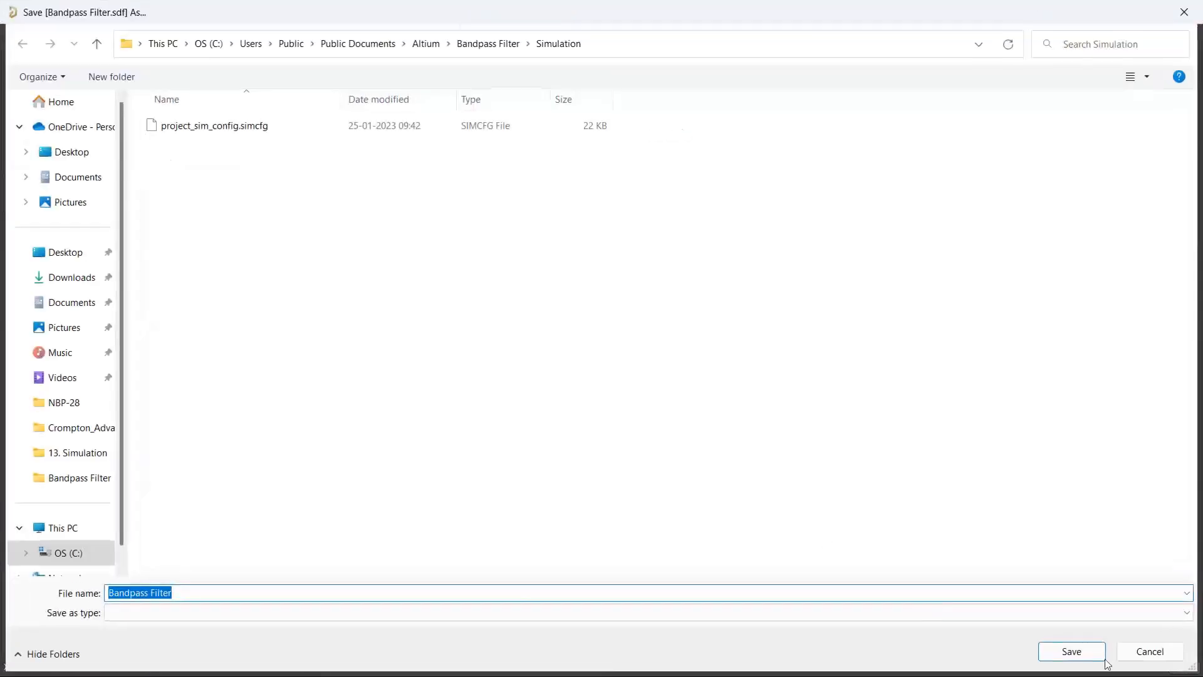
pyautogui.click(1074, 652)
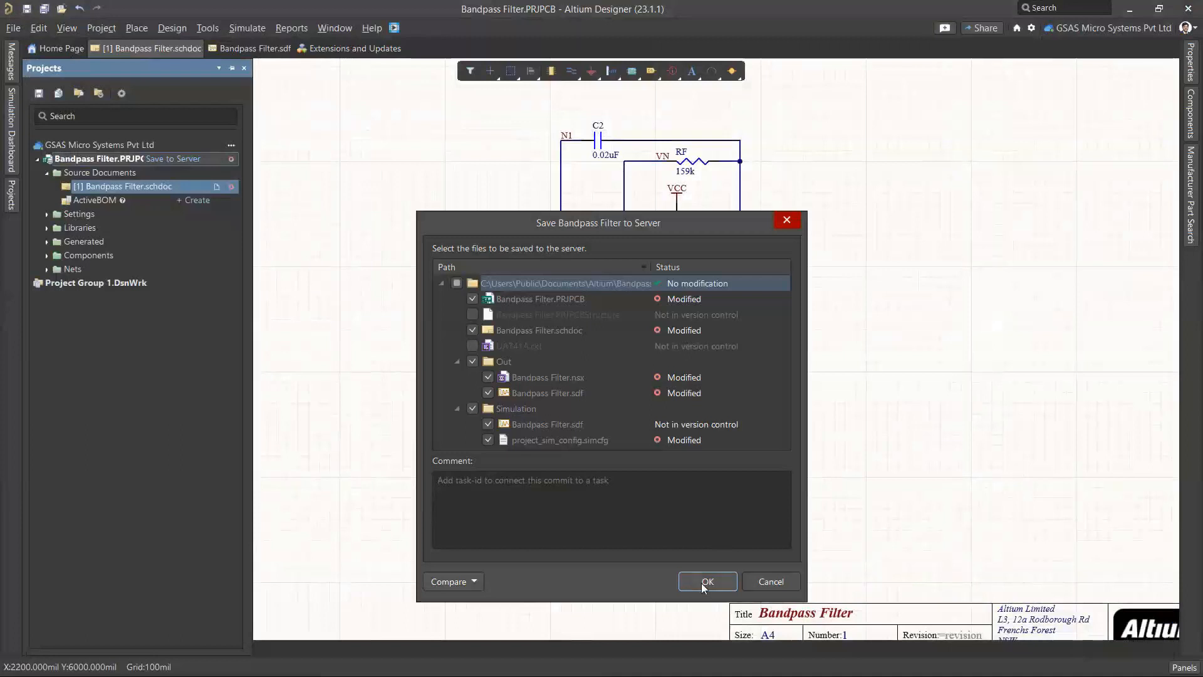
pyautogui.click(707, 582)
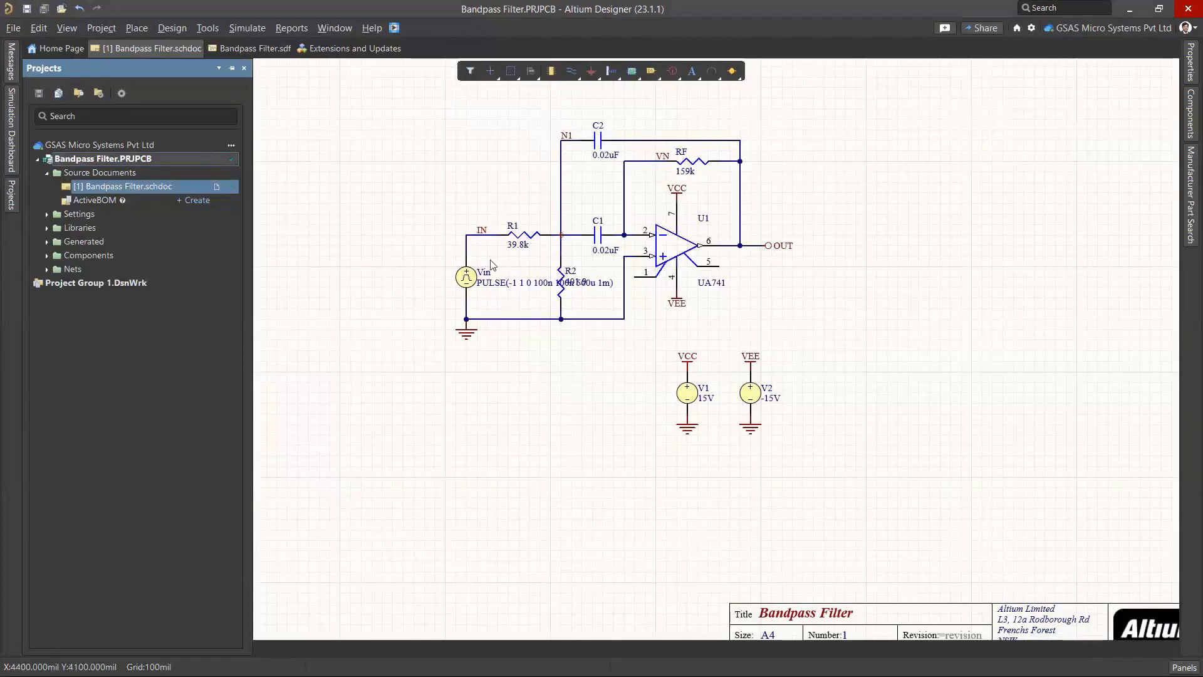
# Share Bandpass Filter, adding a collaborator's e-mail address as recipient after fixing a typo
pyautogui.keyDown('ctrl'); pyautogui.scroll(3, 489, 260); pyautogui.keyUp('ctrl')
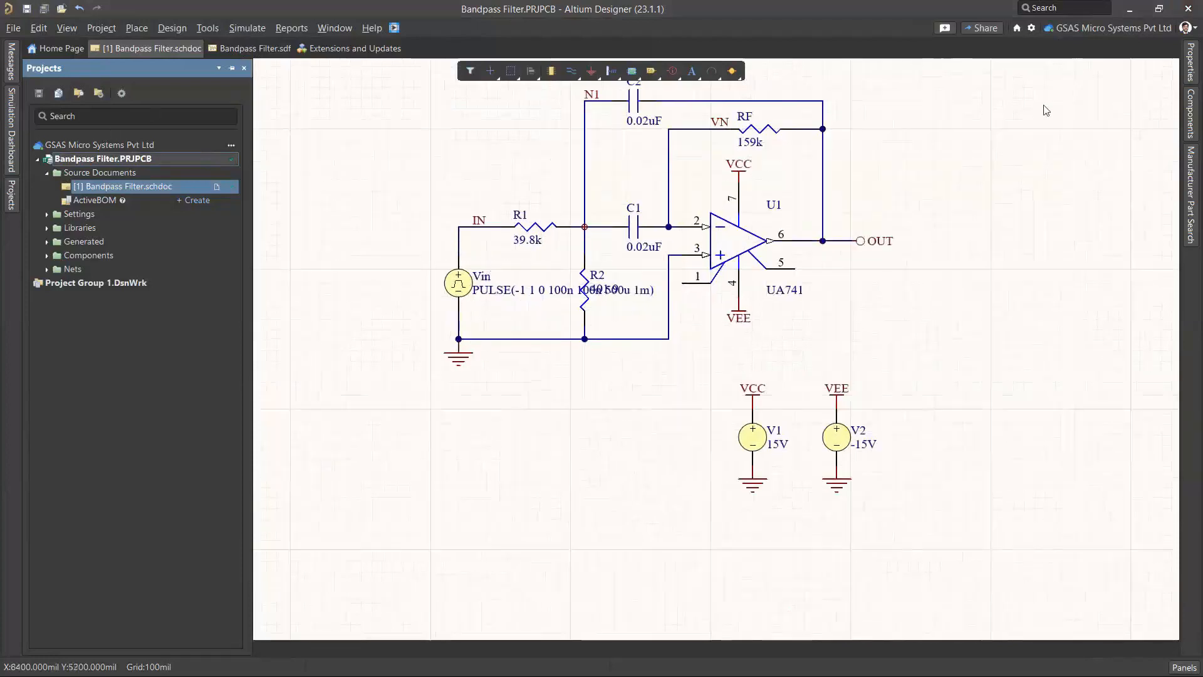
pyautogui.click(997, 29)
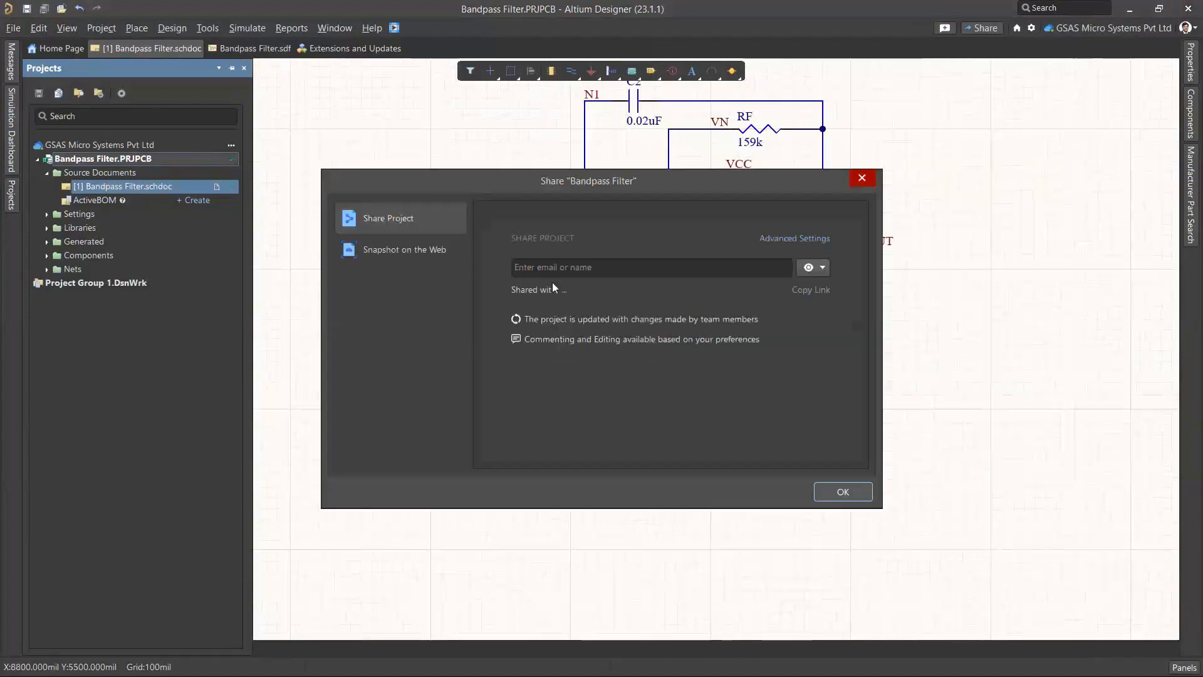
pyautogui.click(555, 270)
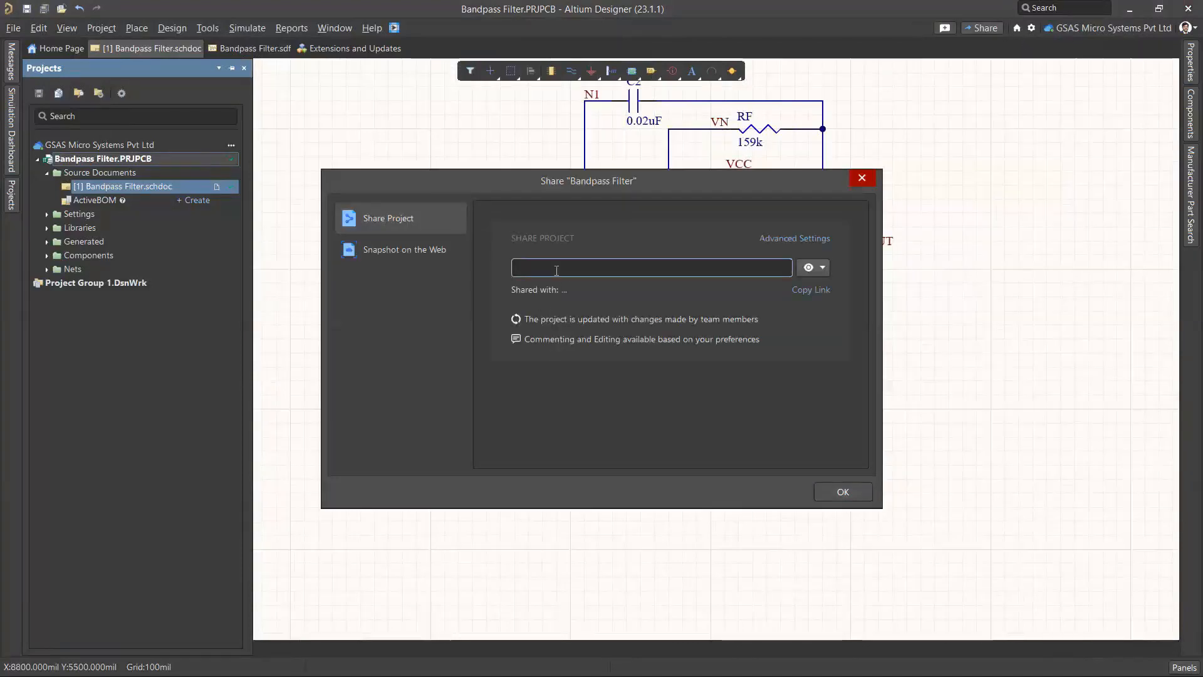
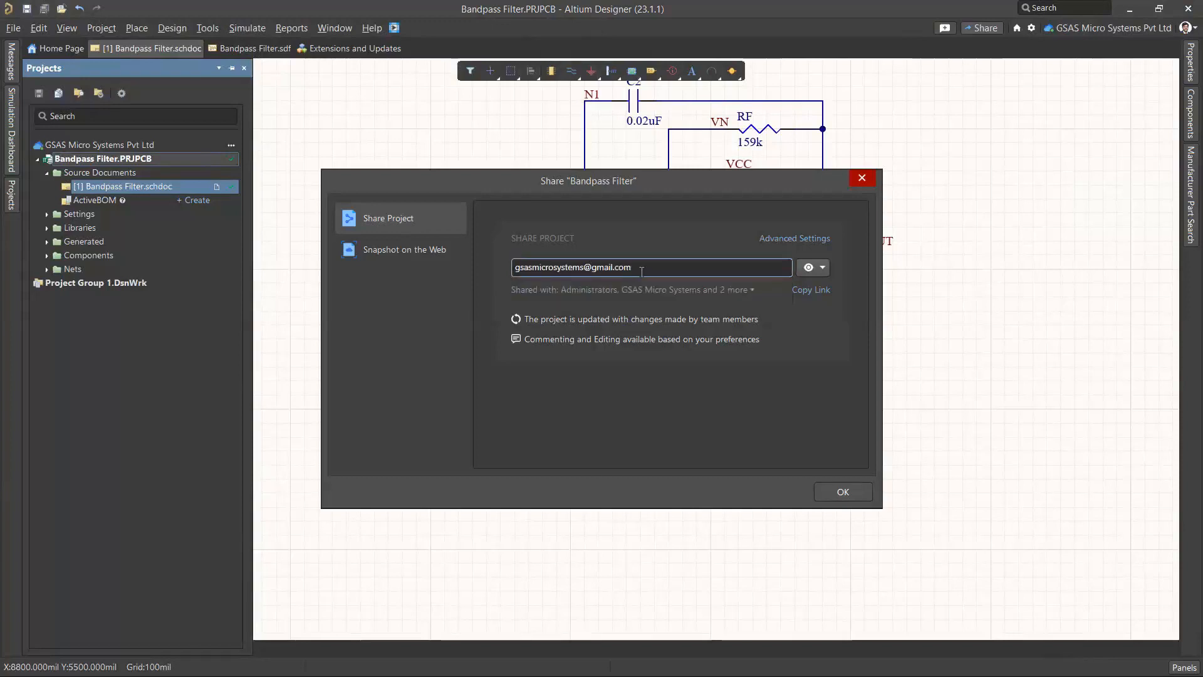
pyautogui.click(530, 268)
pyautogui.press('Return')
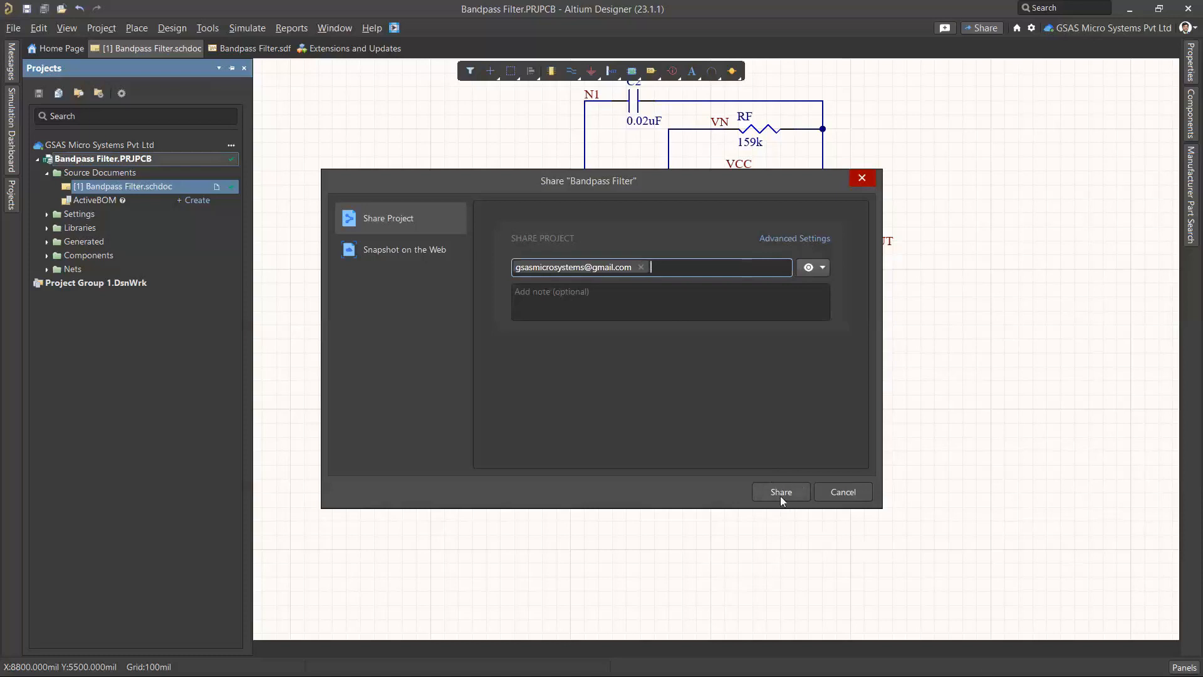
# Correct the recipient field to the team contact's Gmail address
pyautogui.doubleClick(573, 272)
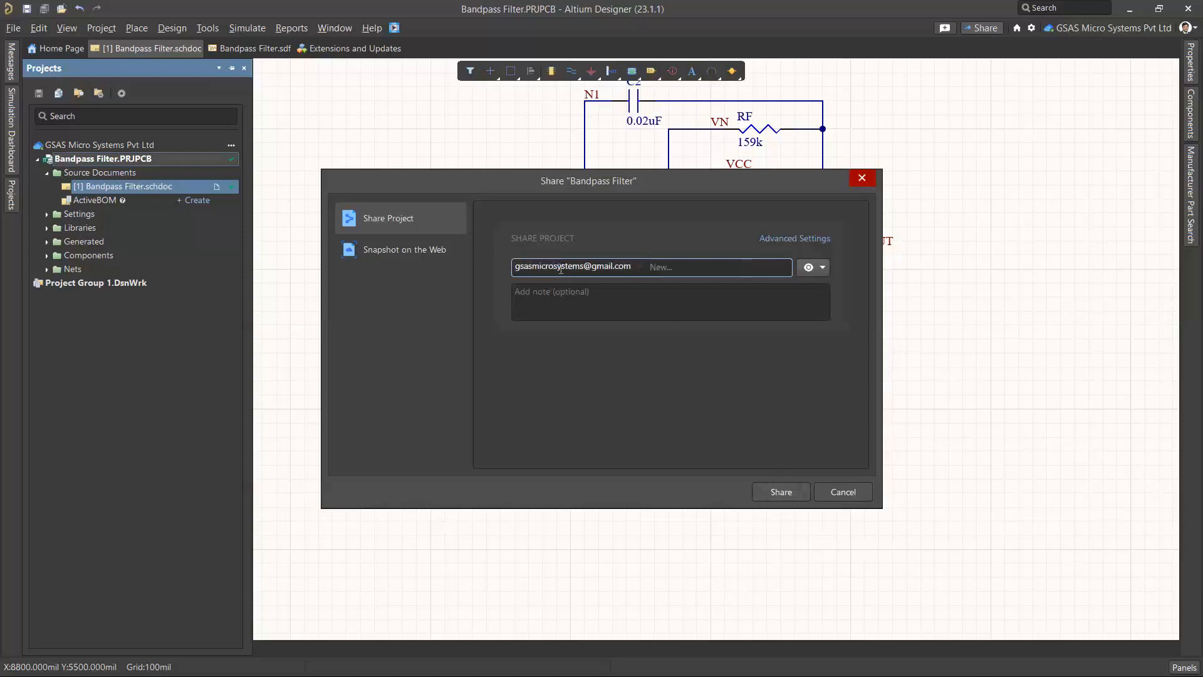
pyautogui.press('BackSpace')
pyautogui.press('BackSpace')
pyautogui.write('ro')
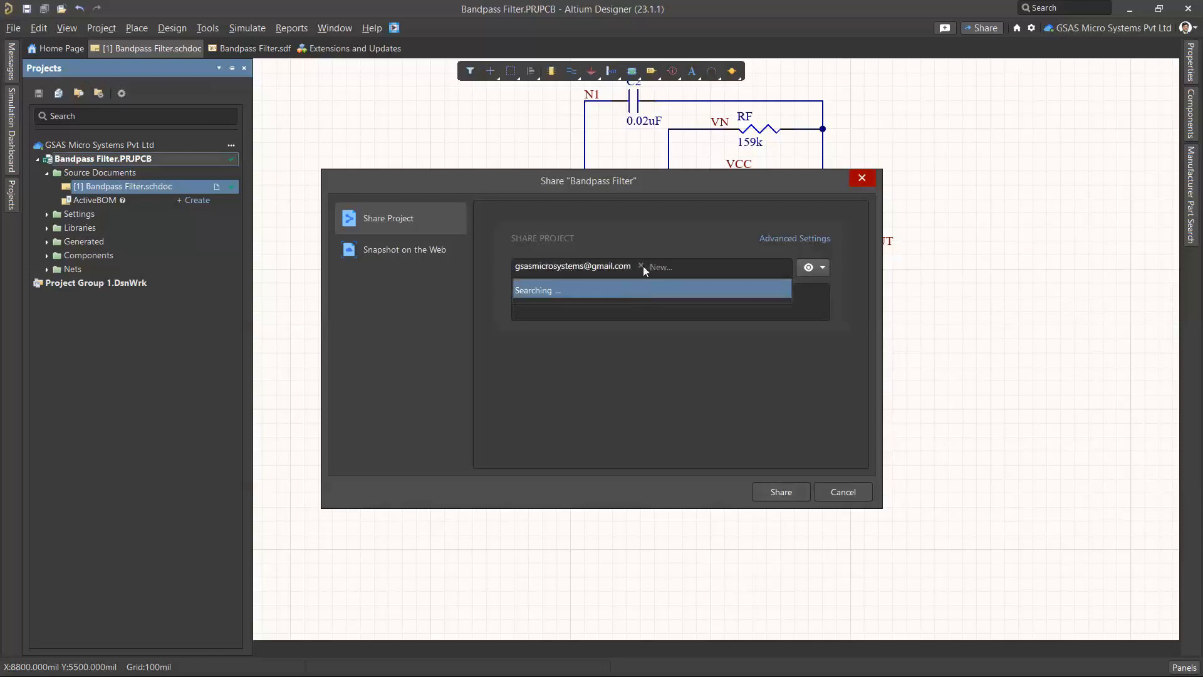
pyautogui.click(677, 267)
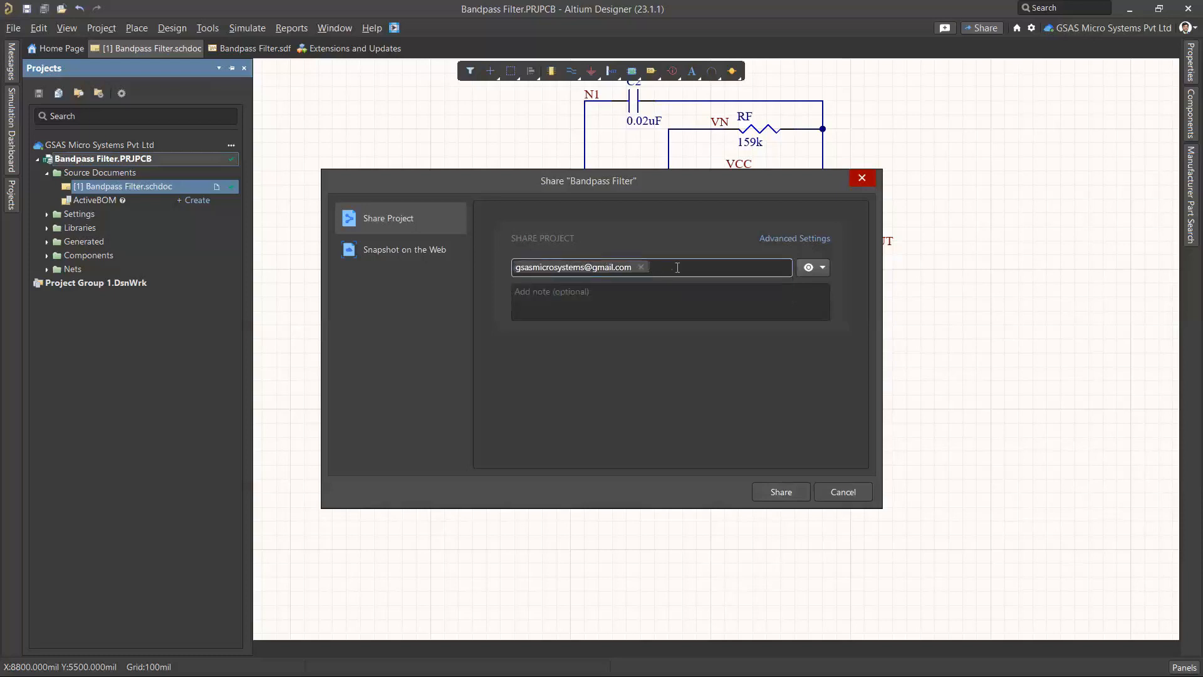
pyautogui.press('Return')
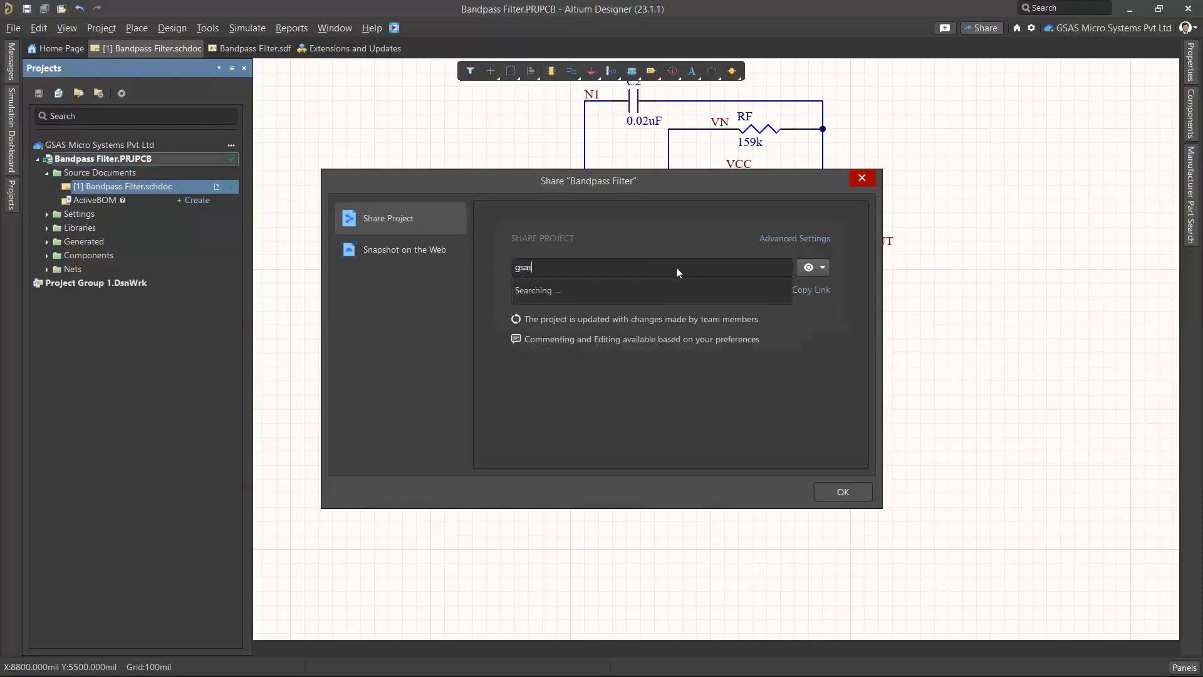
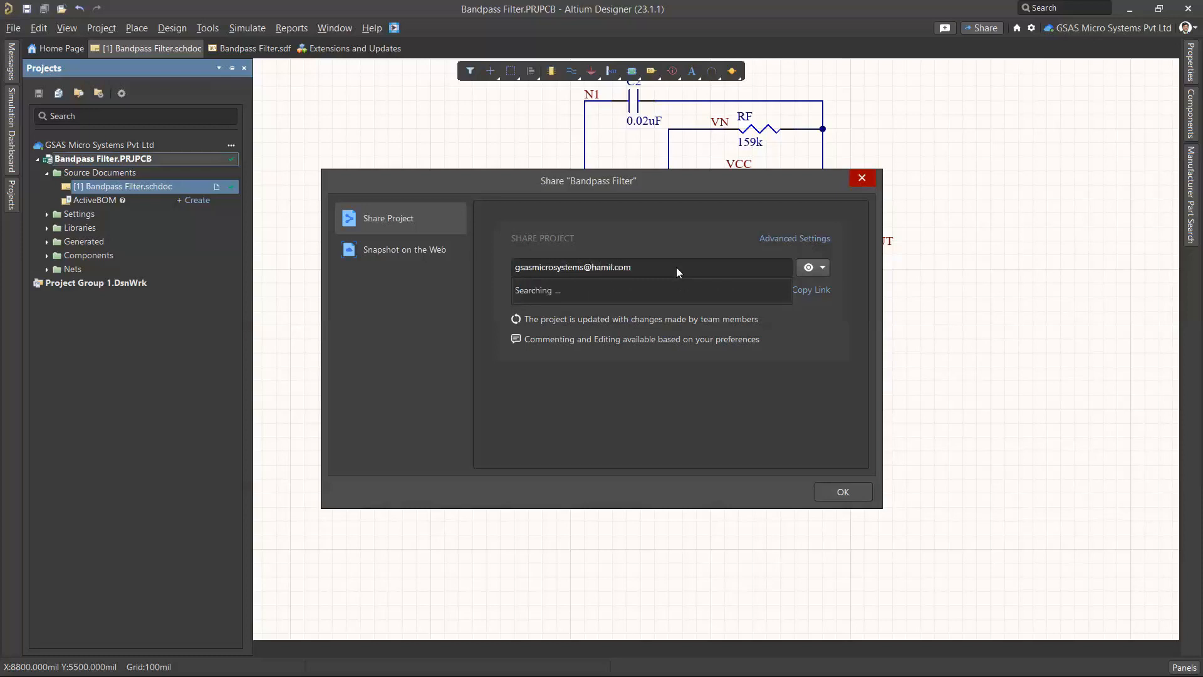
pyautogui.write('gmail.com')
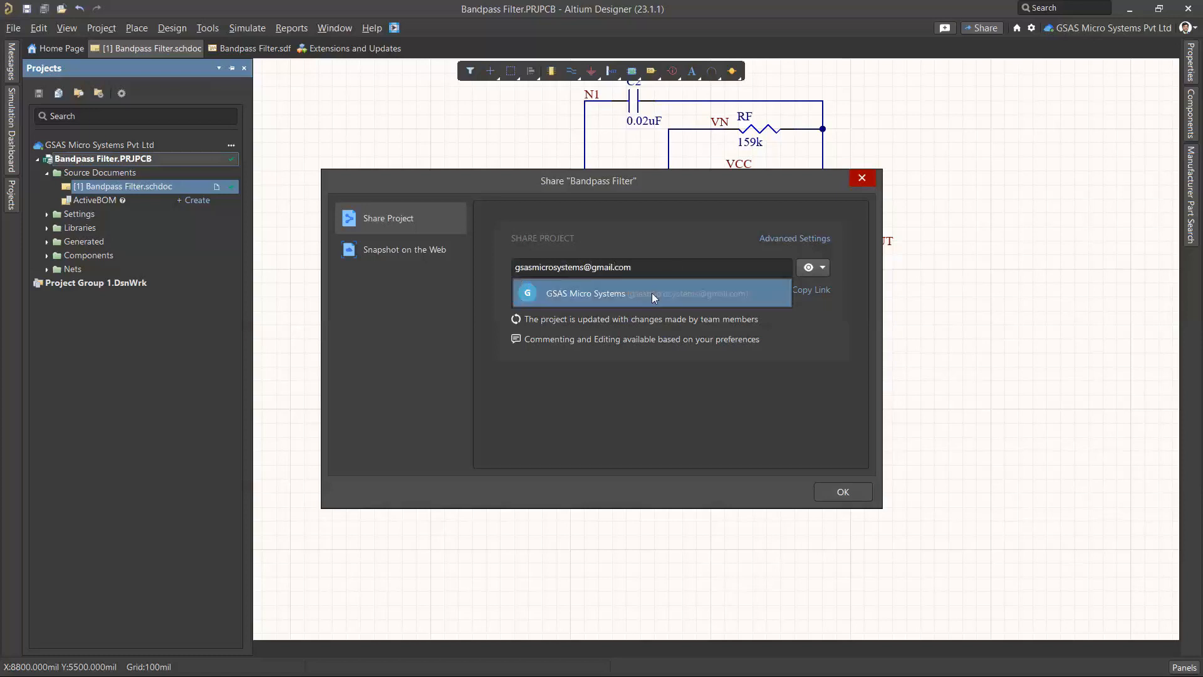
# Pick the suggested team contact, share the project, and dismiss the confirmation
pyautogui.click(651, 292)
pyautogui.click(791, 493)
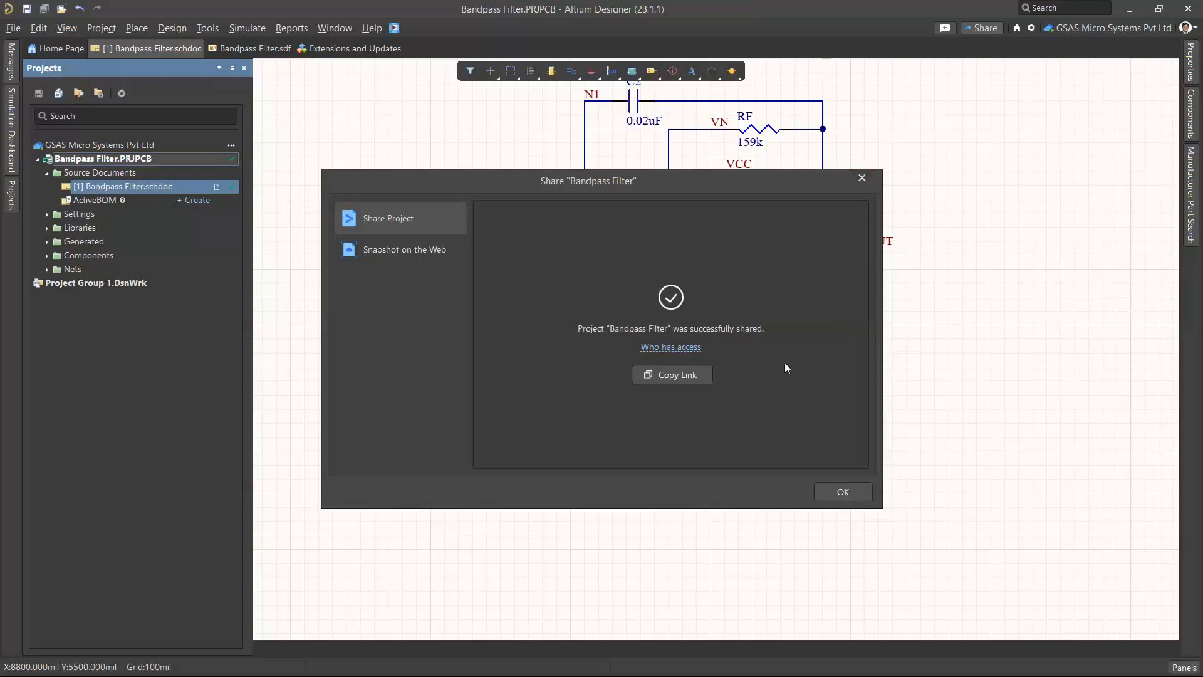
pyautogui.click(842, 492)
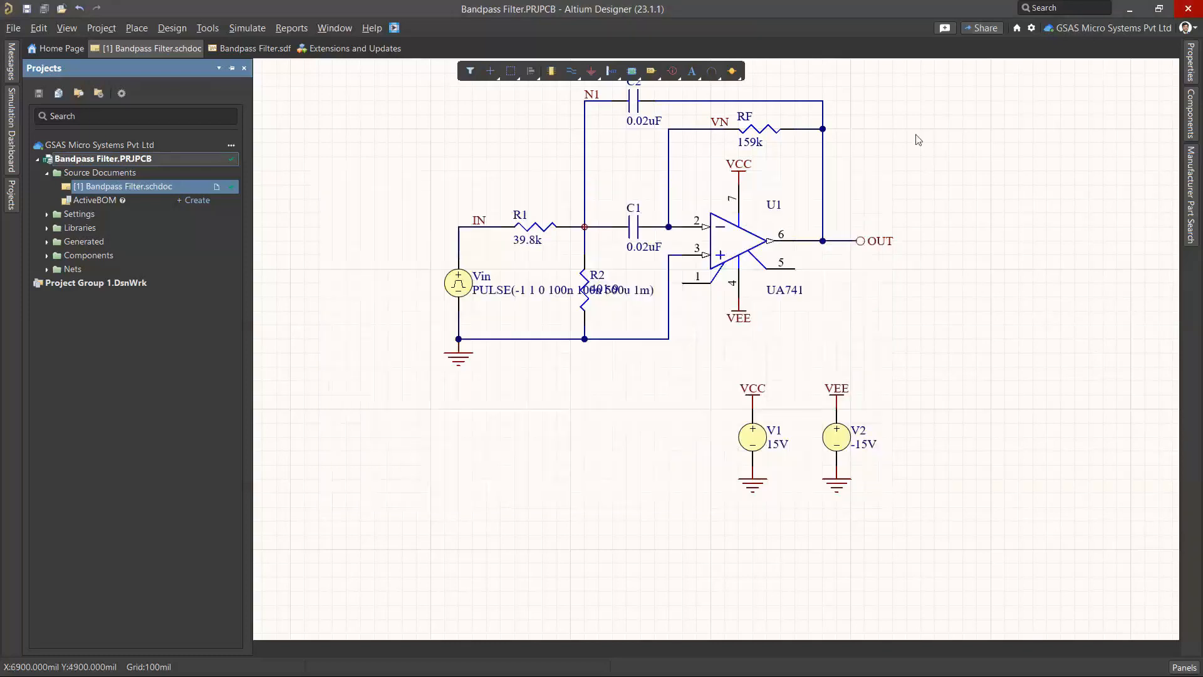
# In Chrome's company profile, open the 'Bandpass Filter shared with you' Gmail message in Altium 365
pyautogui.press('alt')
pyautogui.press('super')
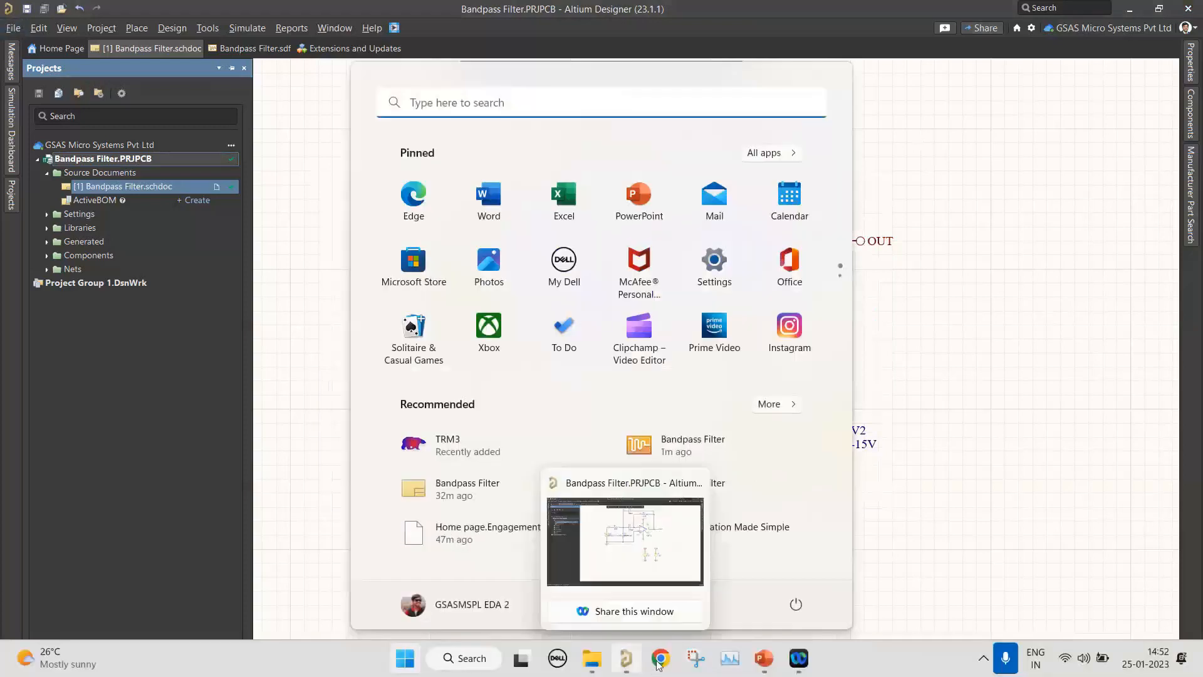
pyautogui.click(660, 658)
pyautogui.click(404, 309)
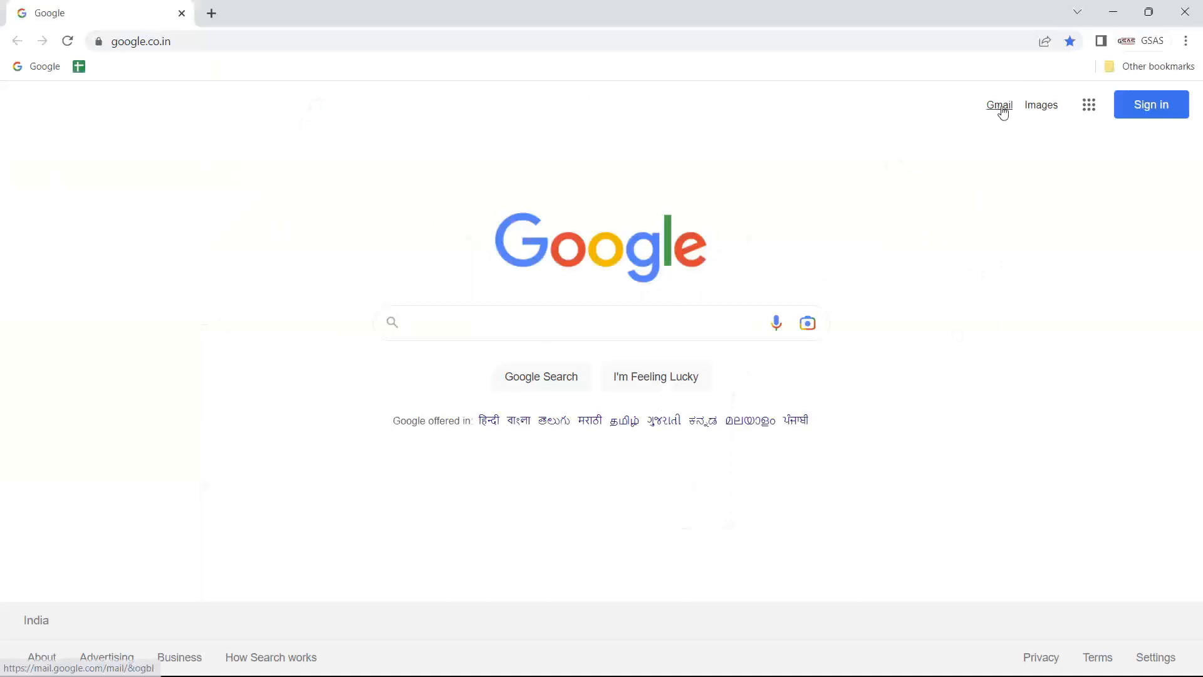
pyautogui.click(1001, 108)
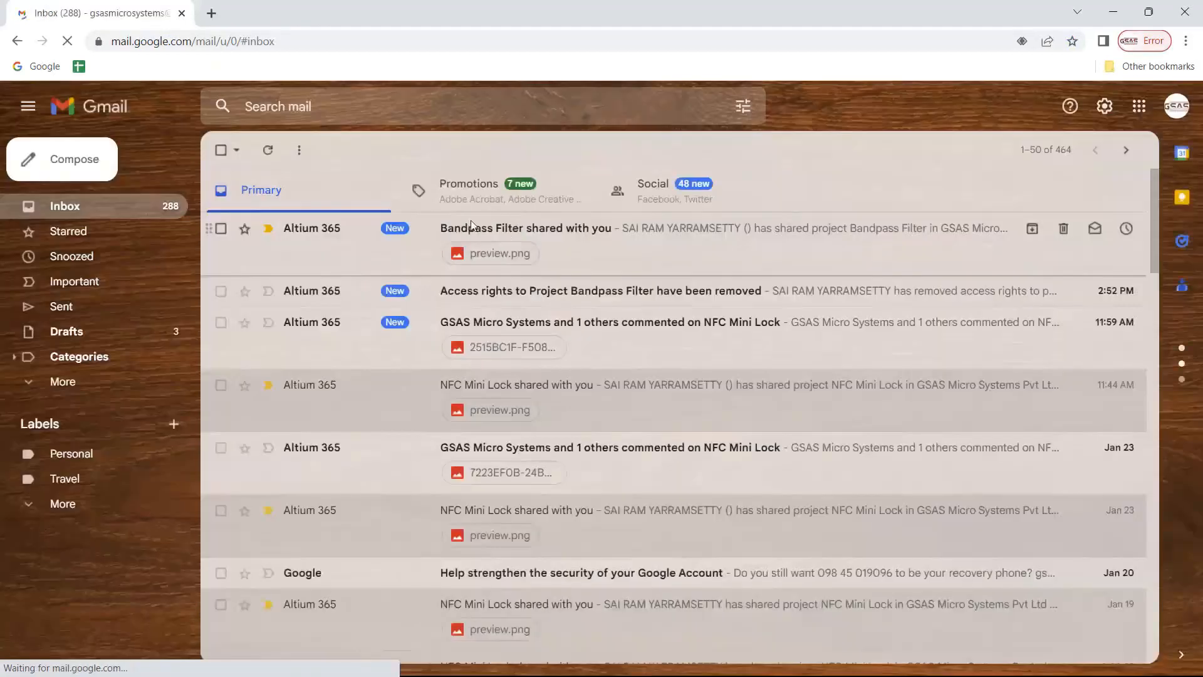
pyautogui.click(471, 222)
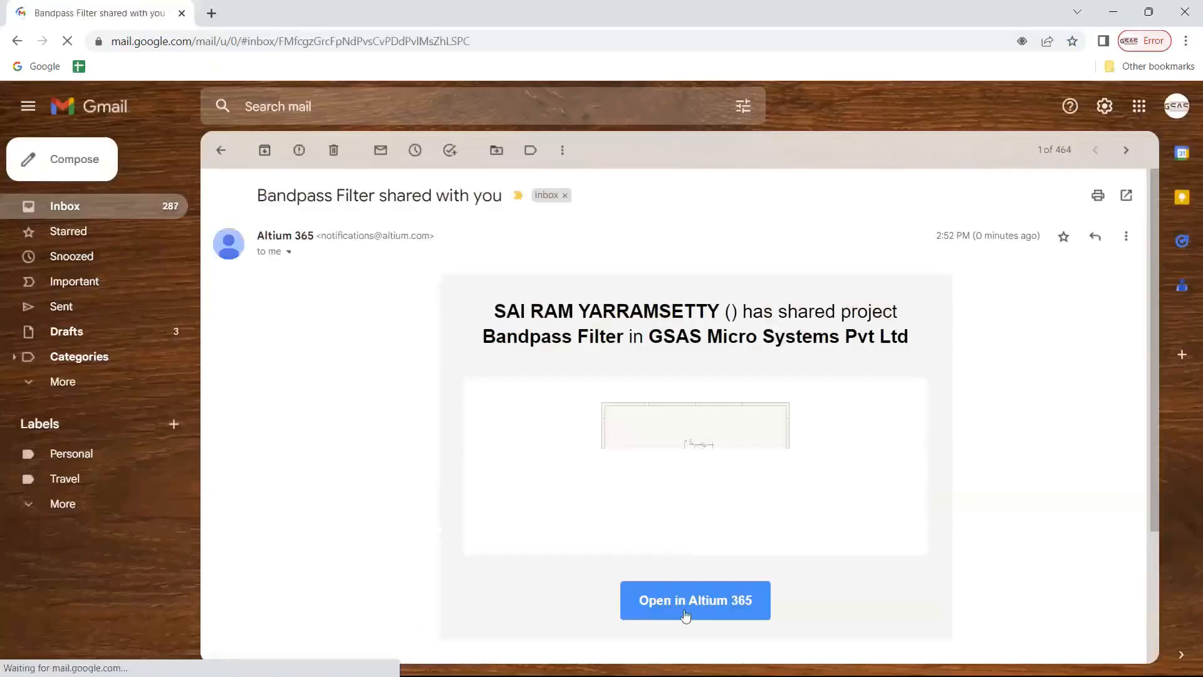
pyautogui.click(687, 613)
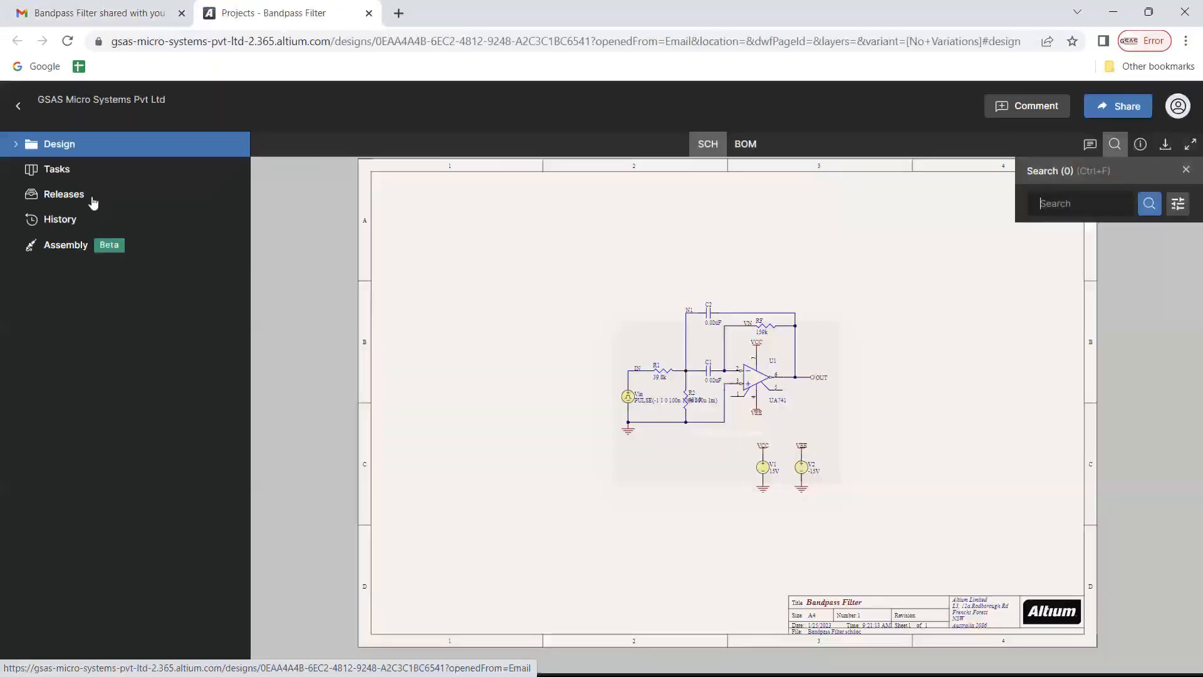
# Expand Design and Nets in the project tree, then zoom in on the schematic's input side
pyautogui.click(18, 179)
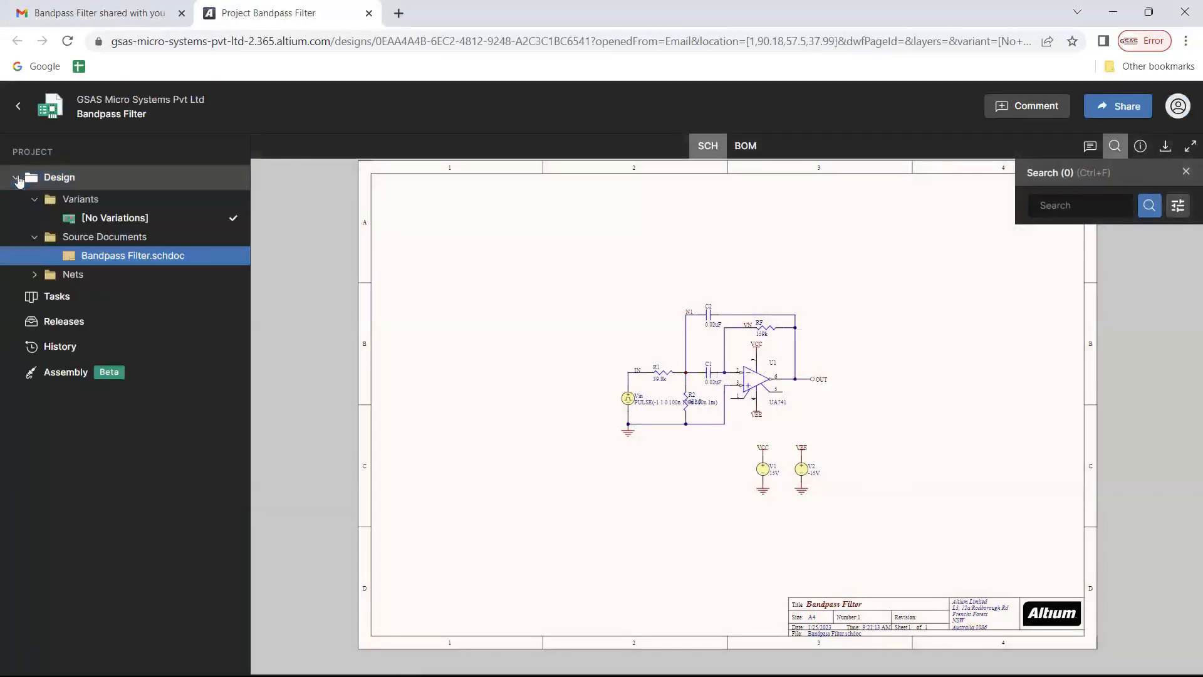
pyautogui.click(34, 274)
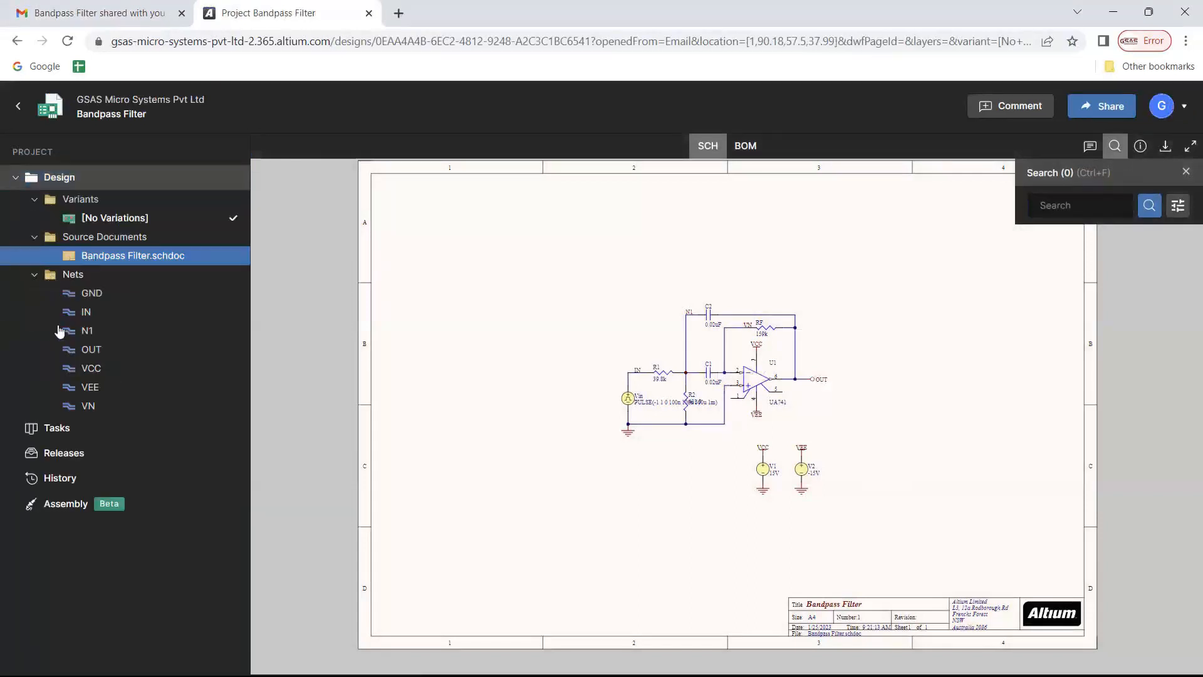
pyautogui.click(53, 429)
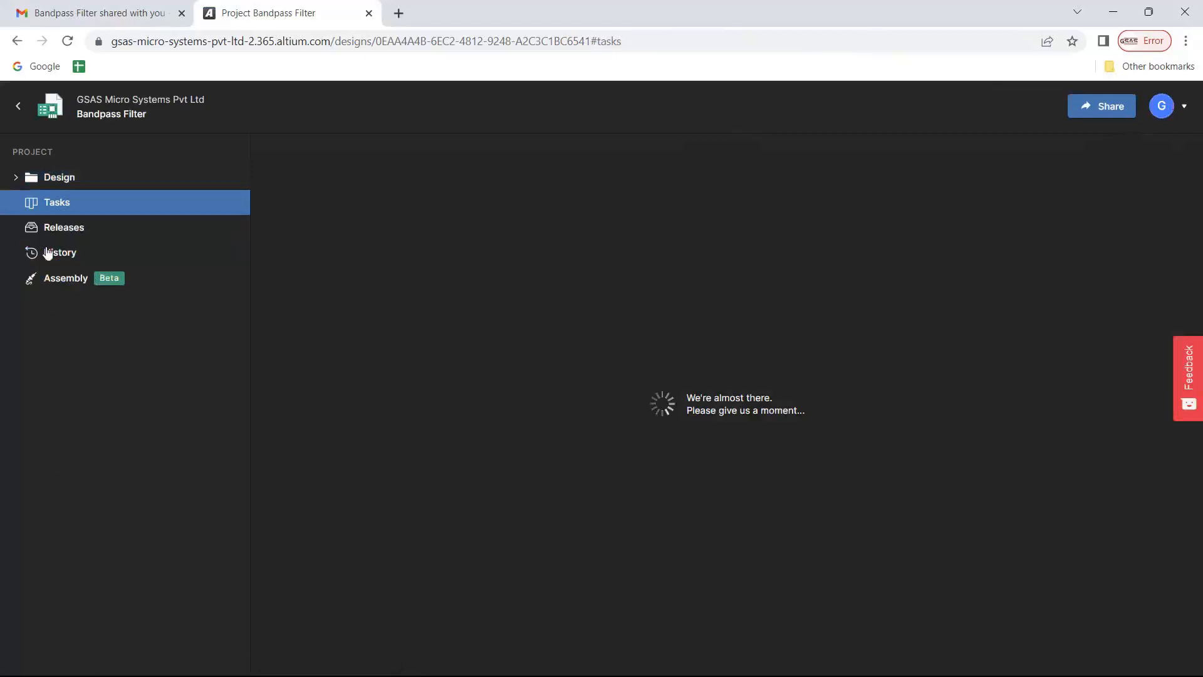
pyautogui.click(56, 179)
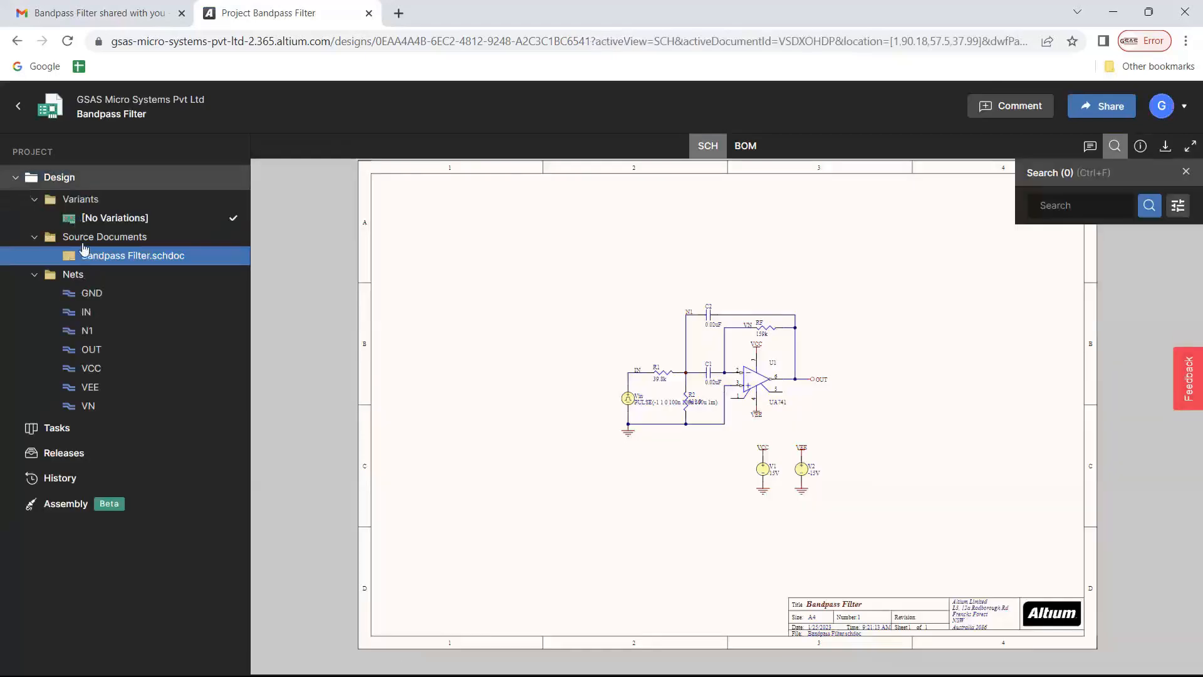
pyautogui.scroll(8, 612, 399)
pyautogui.moveTo(637, 442); pyautogui.dragTo(487, 376)
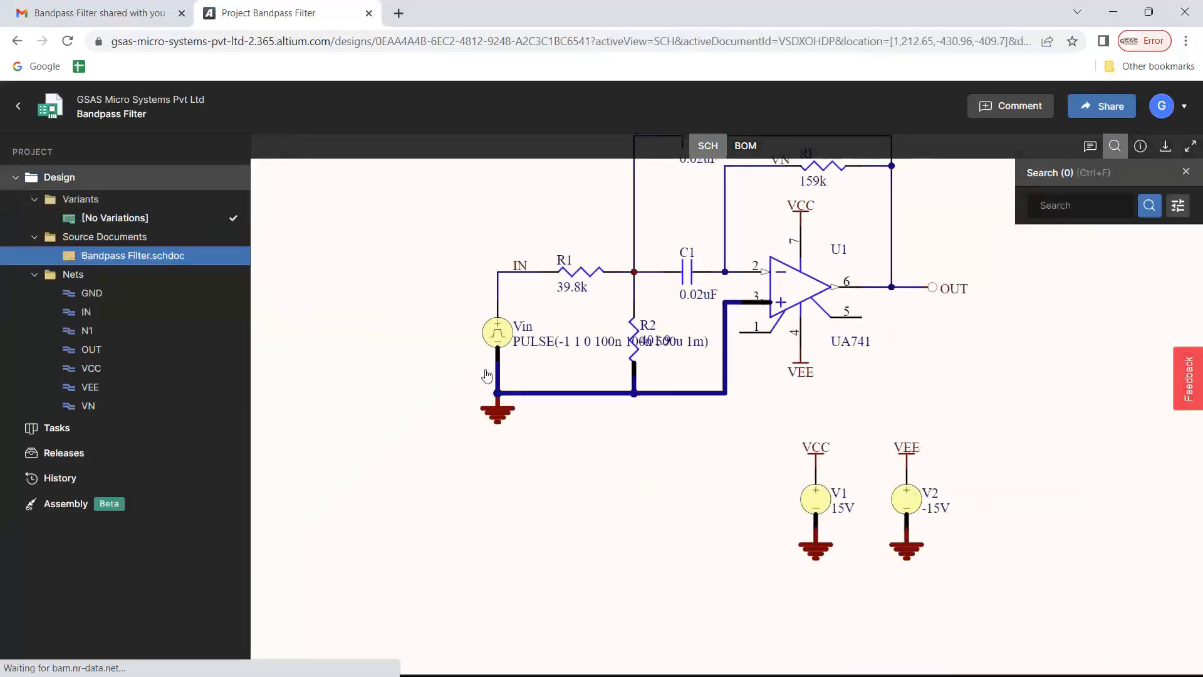
# Post a To Do comment 'Is the input is value is correct' on Vin, mentioning a teammate
pyautogui.click(1017, 106)
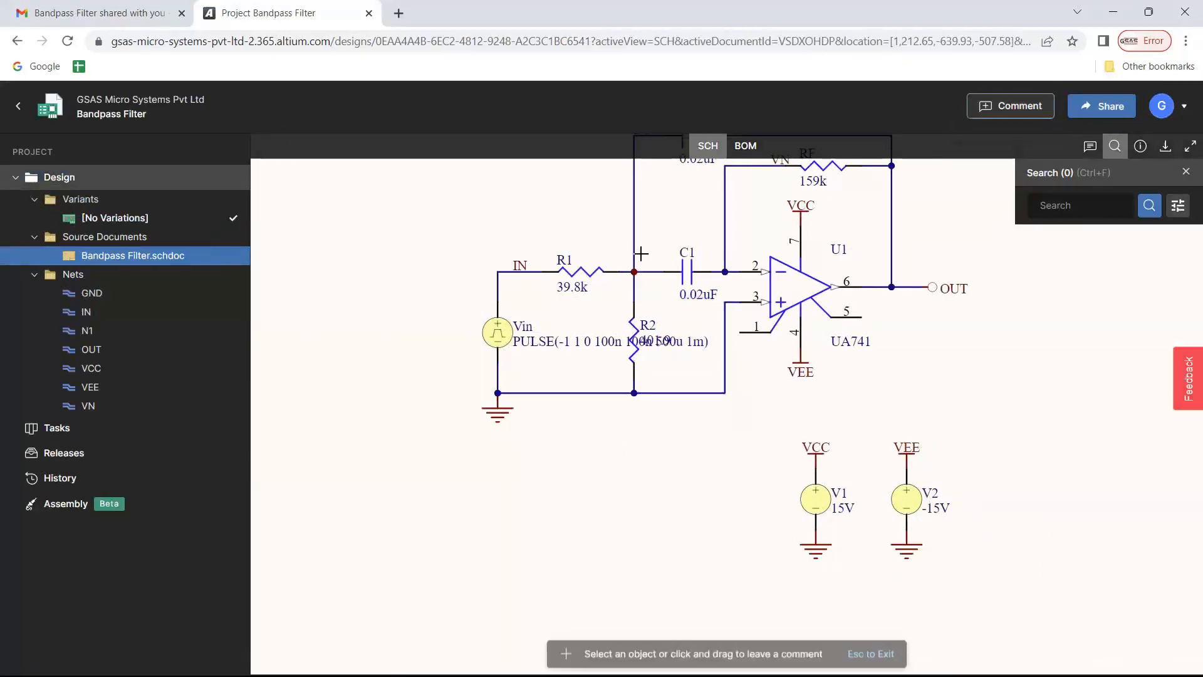
pyautogui.click(496, 332)
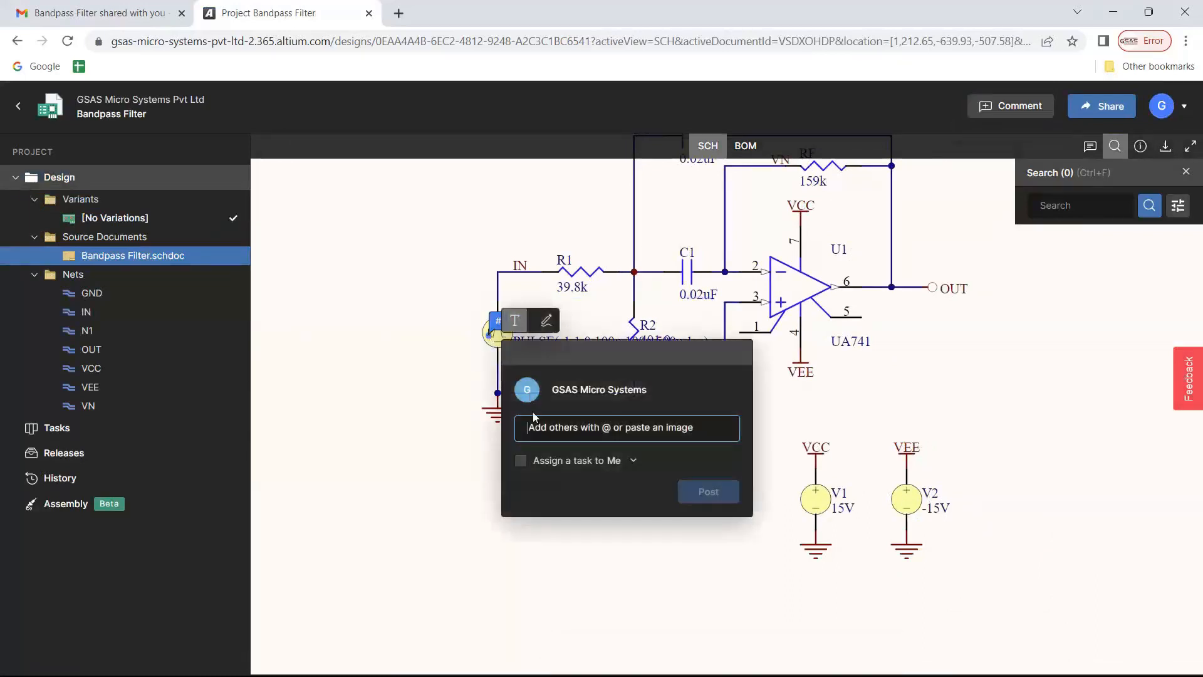
pyautogui.write('Is the i')
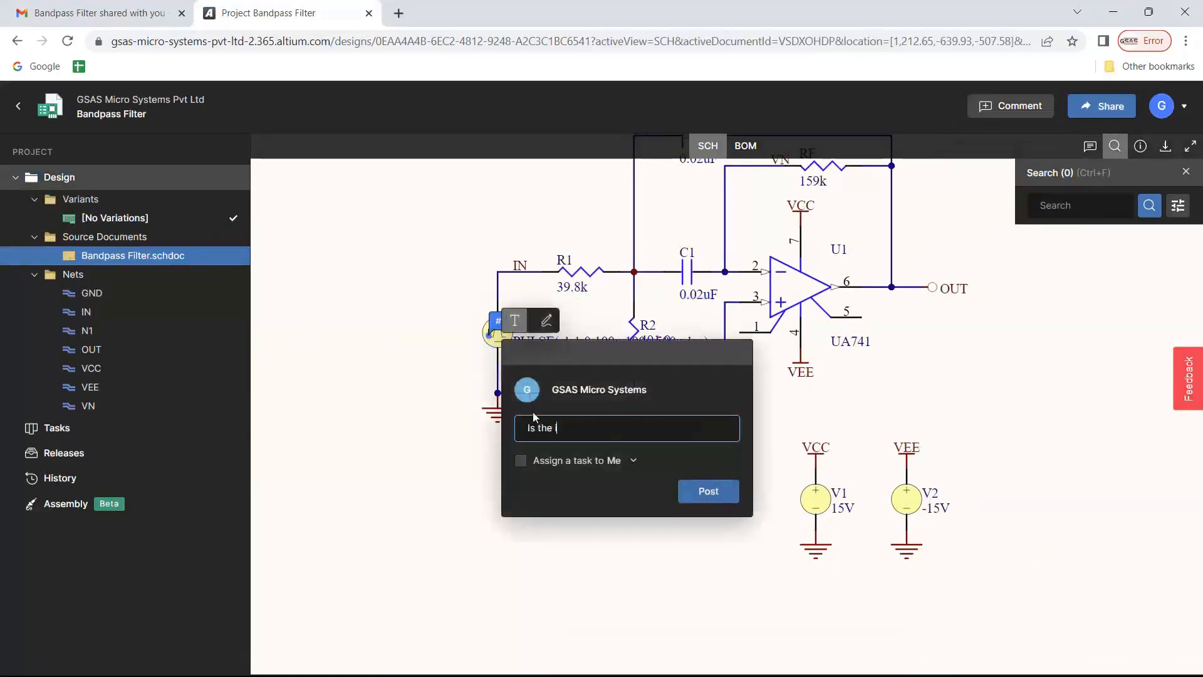
pyautogui.write('npu')
pyautogui.write('t is ')
pyautogui.write(' valu')
pyautogui.write('e is correct')
pyautogui.write(' @SAI')
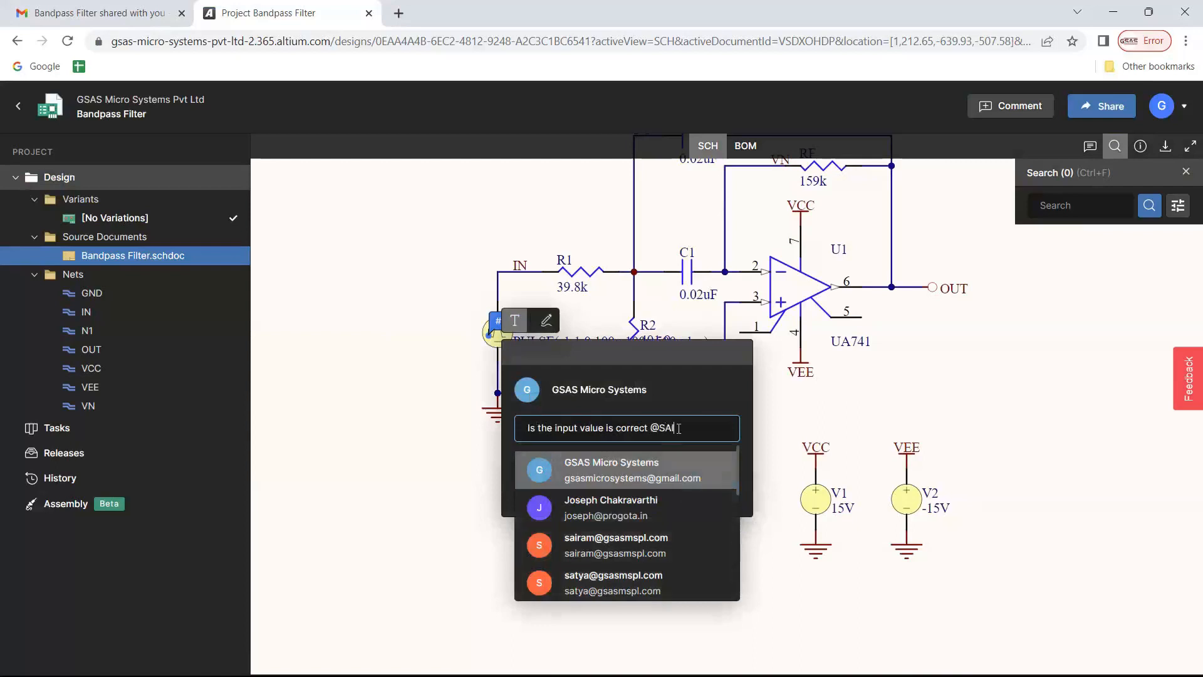
pyautogui.write('RA')
pyautogui.click(566, 475)
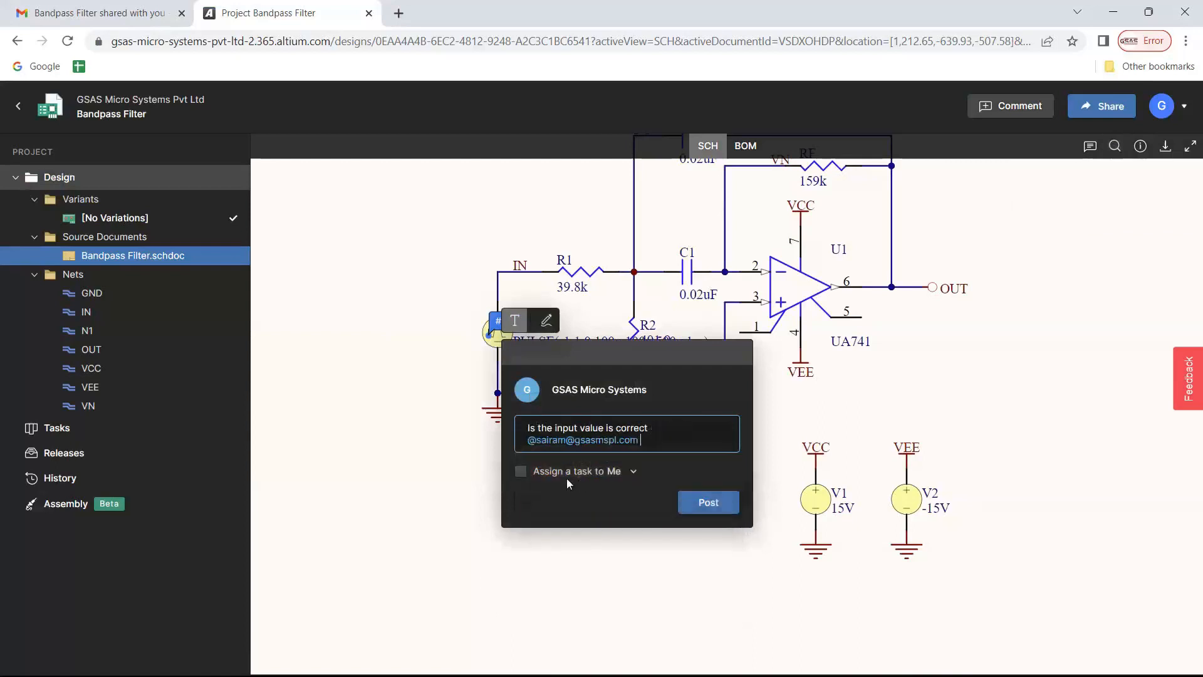
pyautogui.click(520, 471)
pyautogui.click(721, 502)
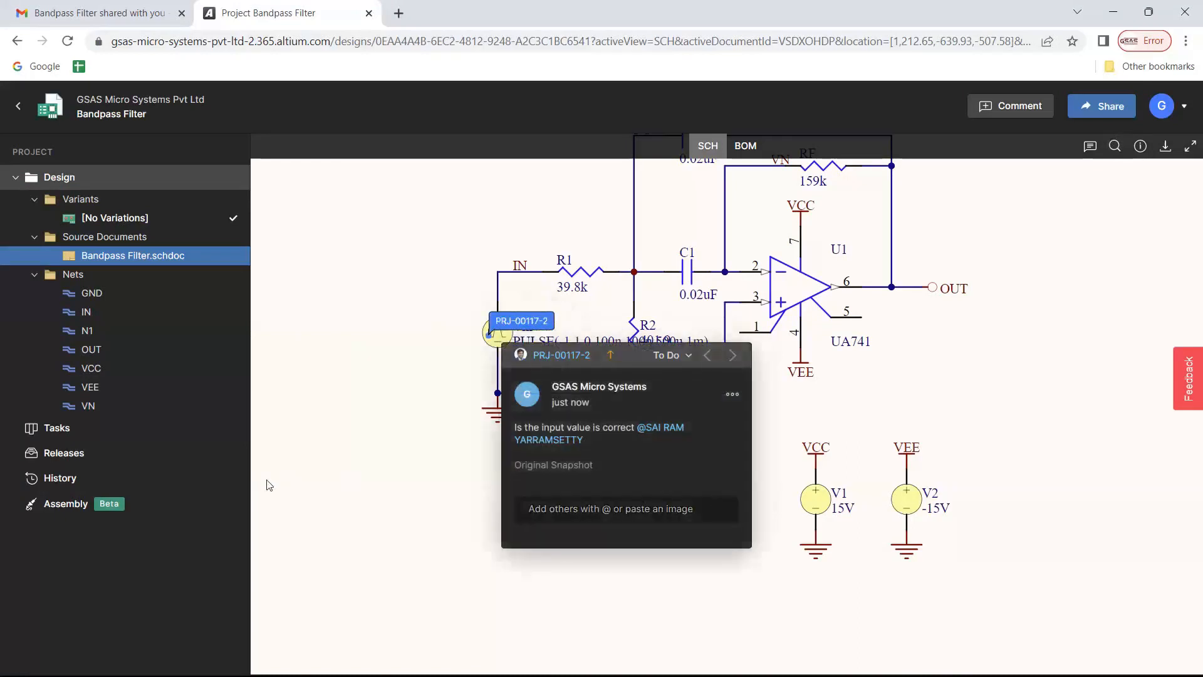
pyautogui.hotkey('alt', 'Tab')
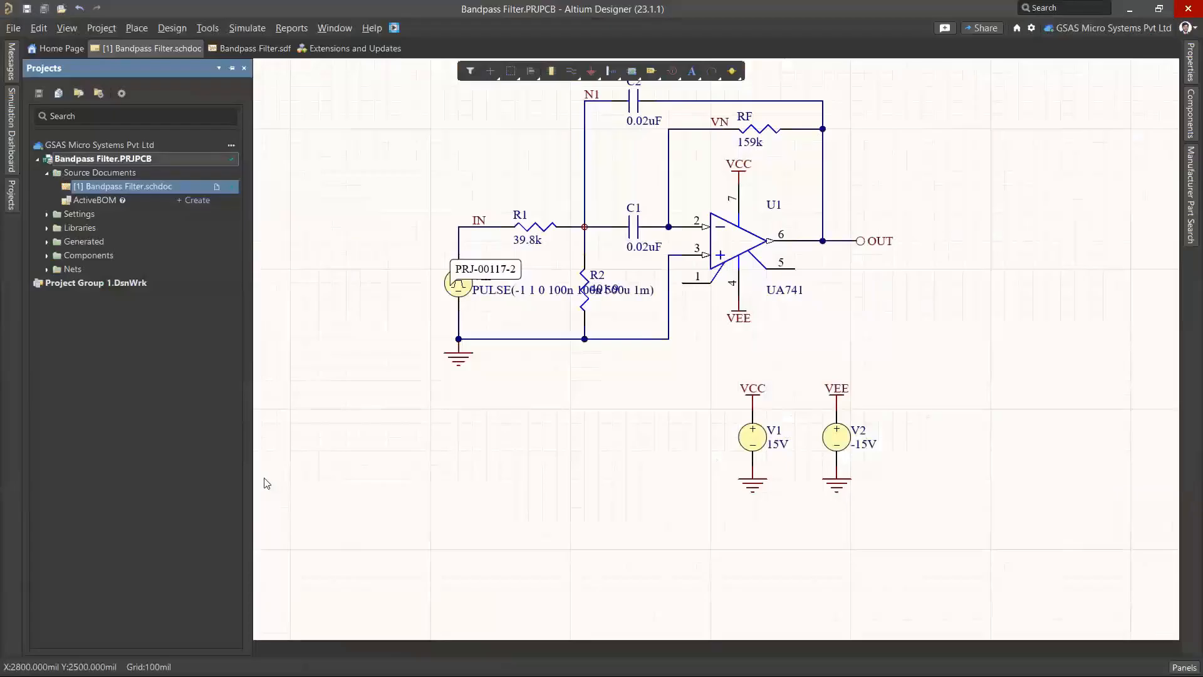
# In the Comments and Tasks panel, reply 'Yes' to the input-value comment
pyautogui.click(1185, 667)
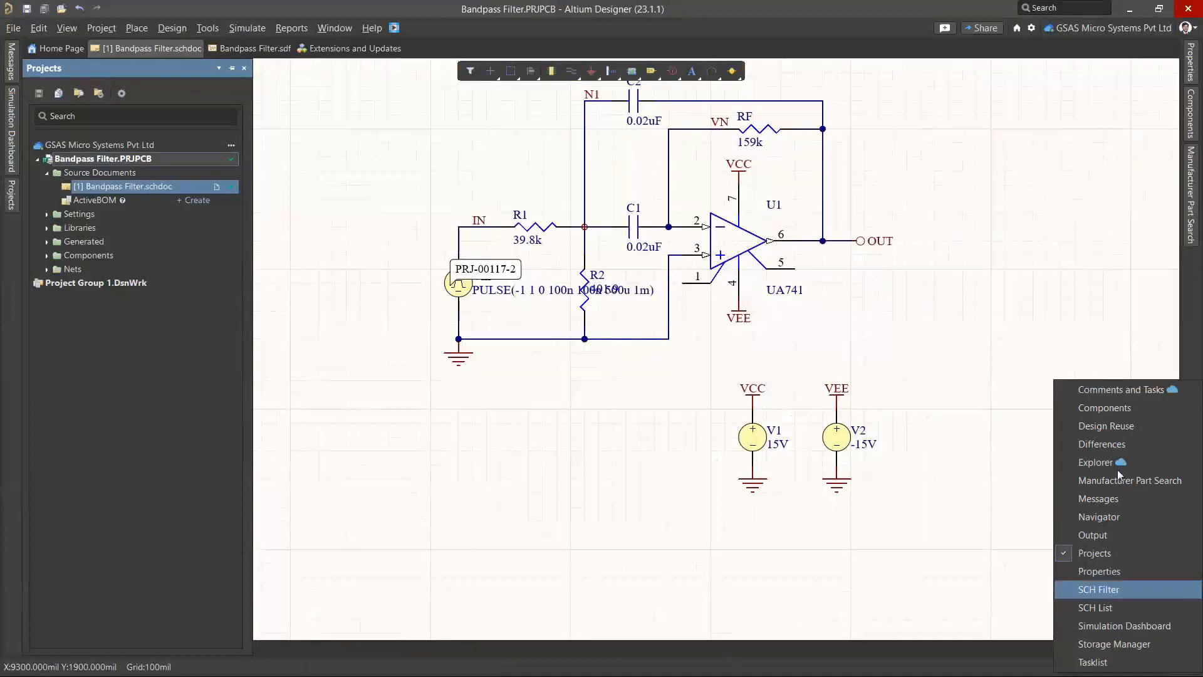
pyautogui.click(1122, 389)
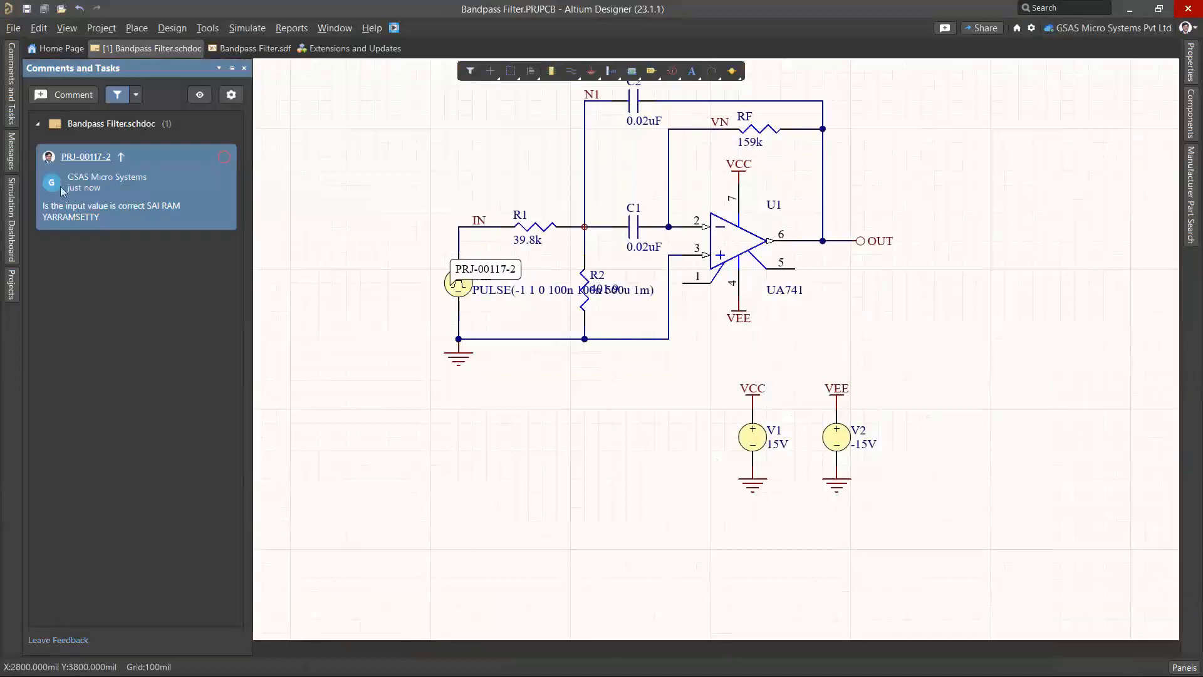
pyautogui.click(141, 200)
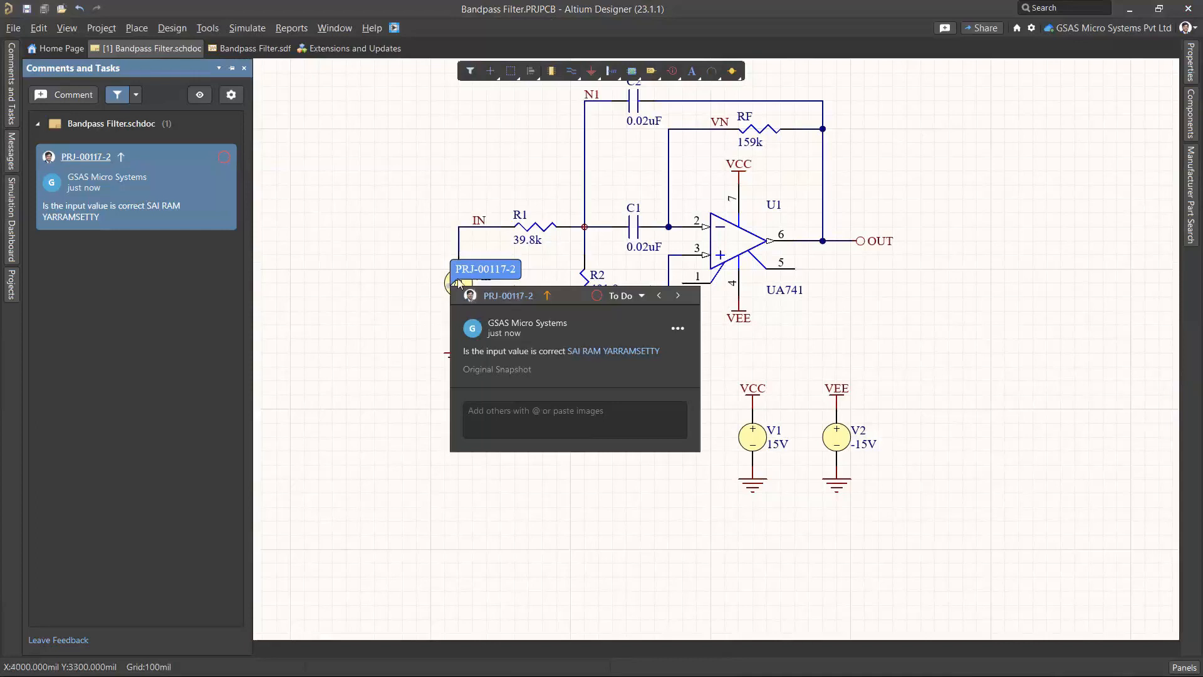
pyautogui.click(656, 434)
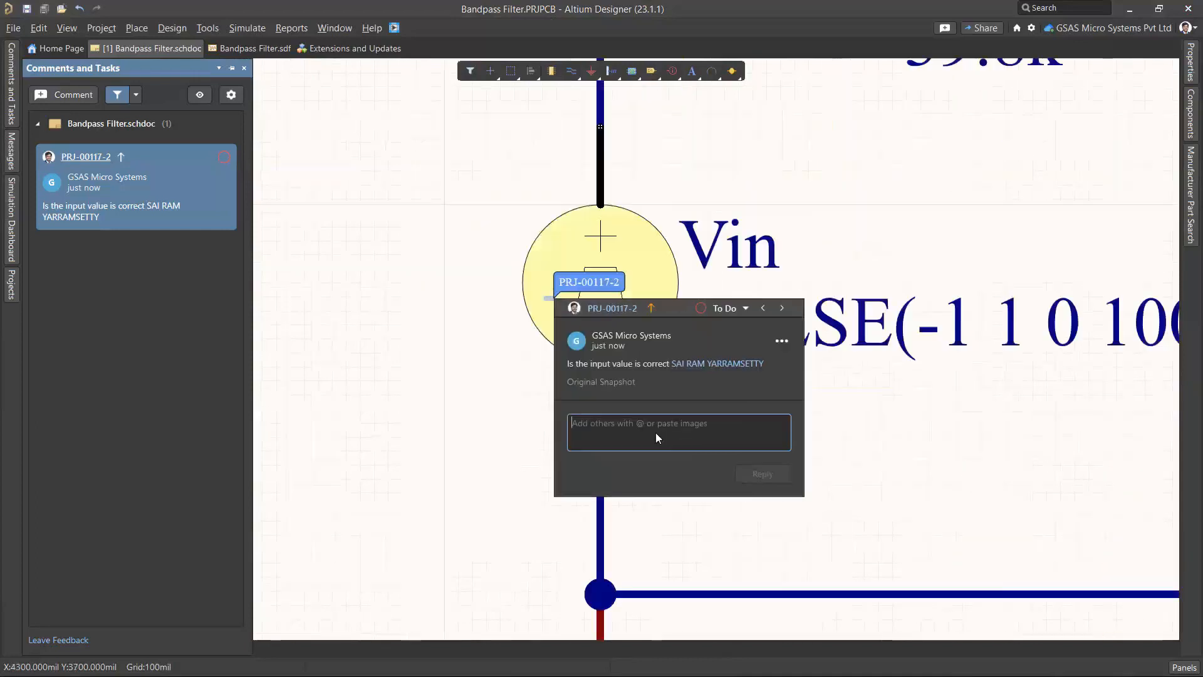
pyautogui.write('ytE')
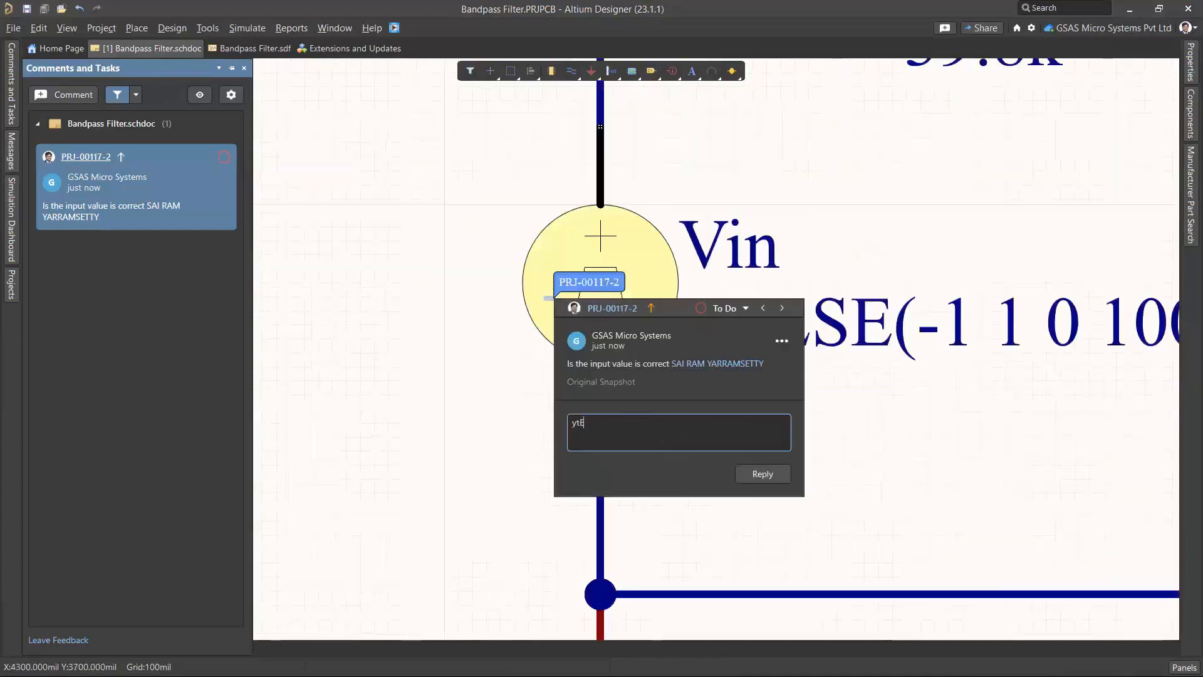
pyautogui.press('BackSpace')
pyautogui.write('ES')
pyautogui.press('BackSpace')
pyautogui.press('BackSpace')
pyautogui.press('BackSpace')
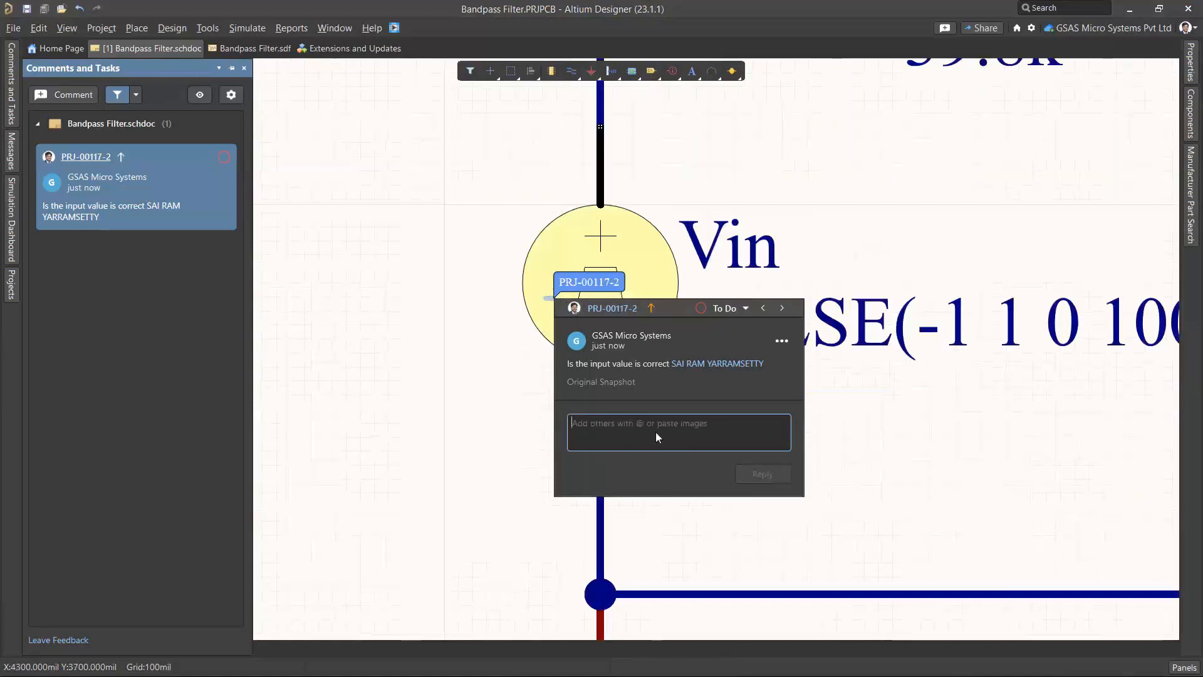
pyautogui.write('Yes')
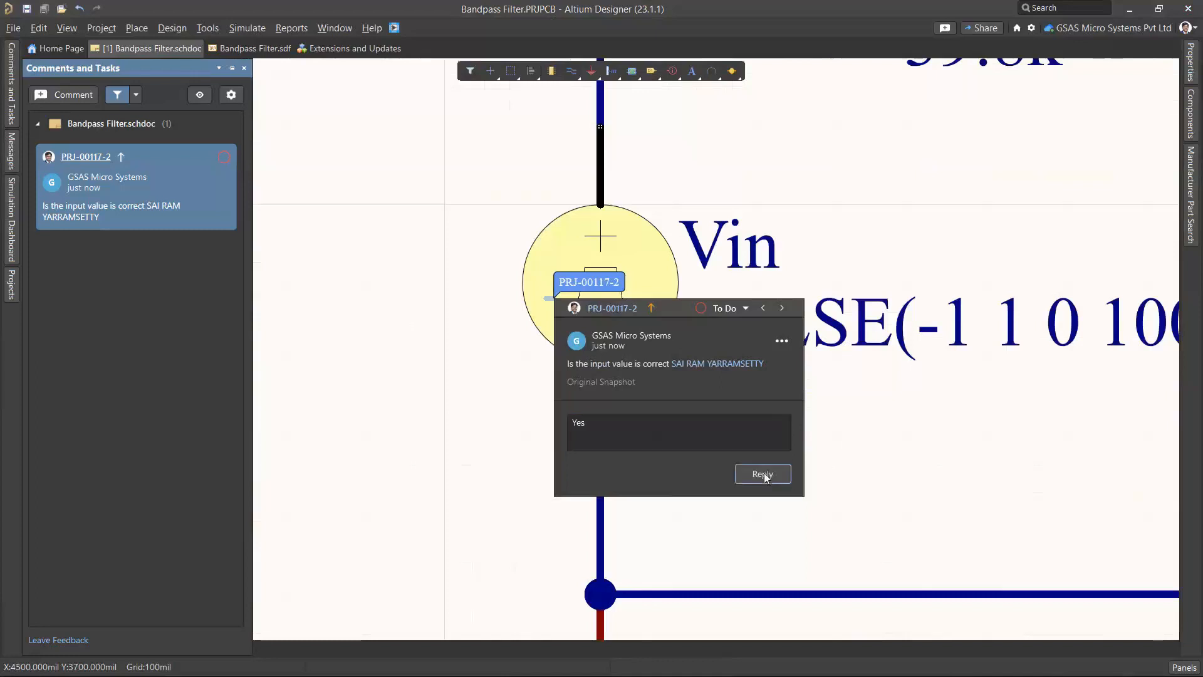
pyautogui.click(760, 474)
# Change the comment's status from To Do to Resolved
pyautogui.click(727, 307)
pyautogui.click(728, 359)
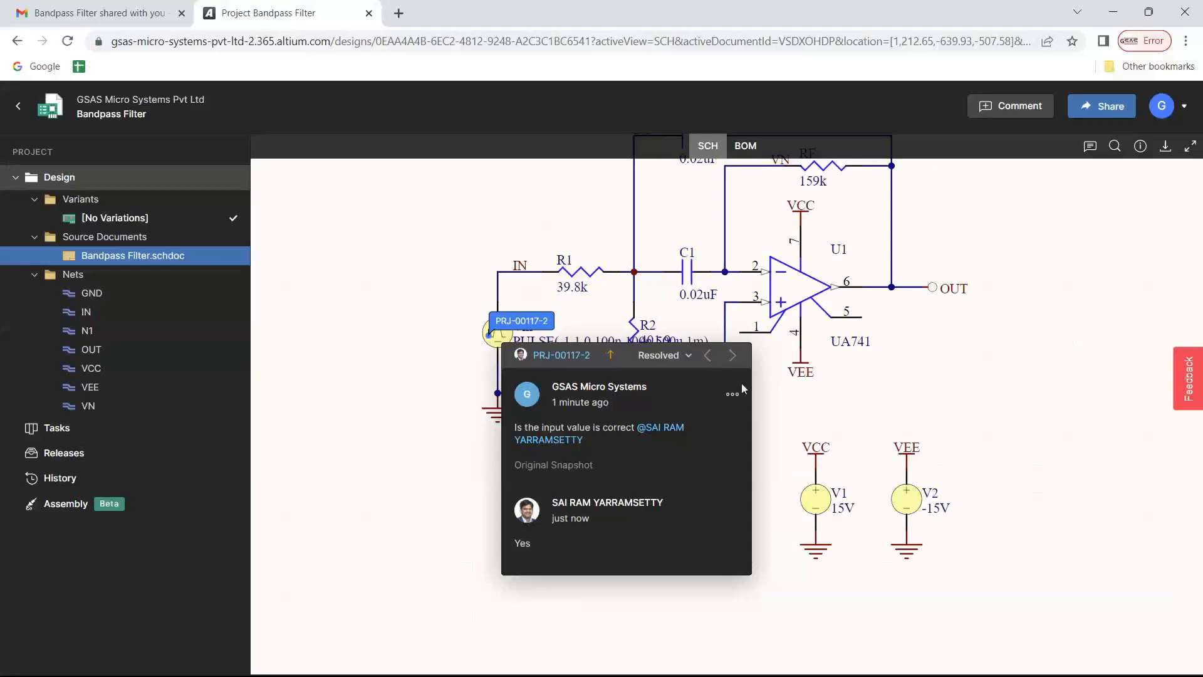
pyautogui.hotkey('alt', 'Tab')
# In the Simulation Dashboard's Analysis Setup & Run, collapse Transient and enable Temp. Sweep
pyautogui.keyDown('ctrl'); pyautogui.scroll(-2, 297, 332); pyautogui.keyUp('ctrl')
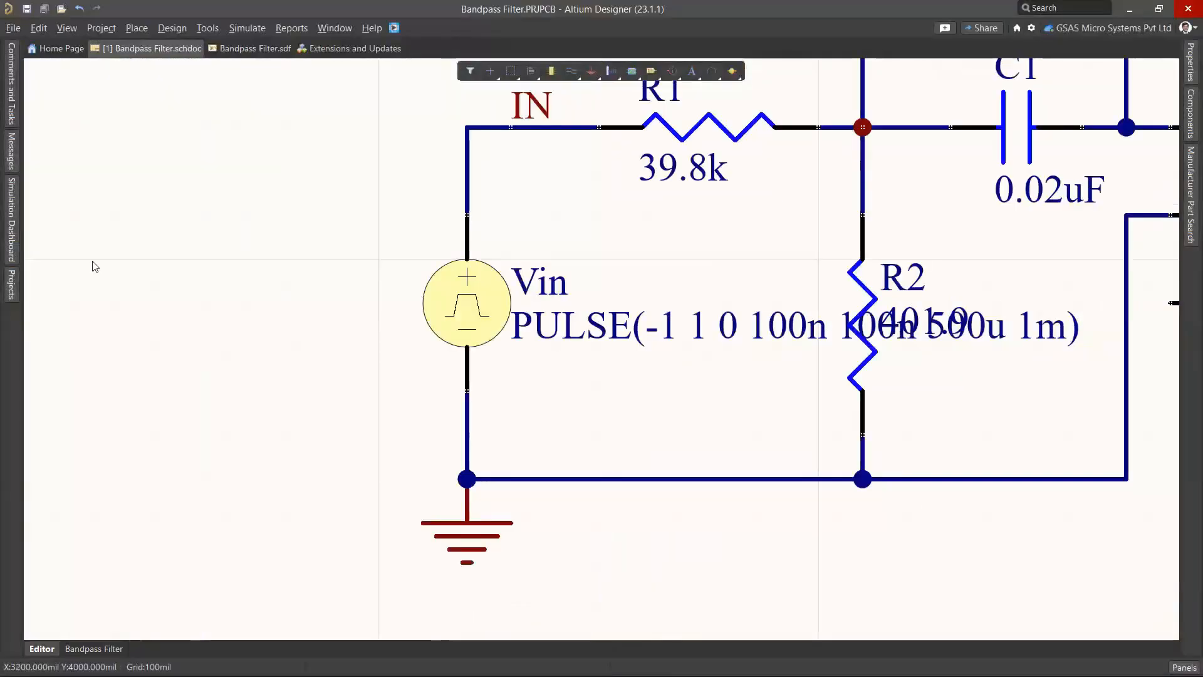
pyautogui.keyDown('ctrl'); pyautogui.scroll(-4, 94, 266); pyautogui.keyUp('ctrl')
pyautogui.moveTo(582, 328); pyautogui.dragTo(752, 387, button='right')
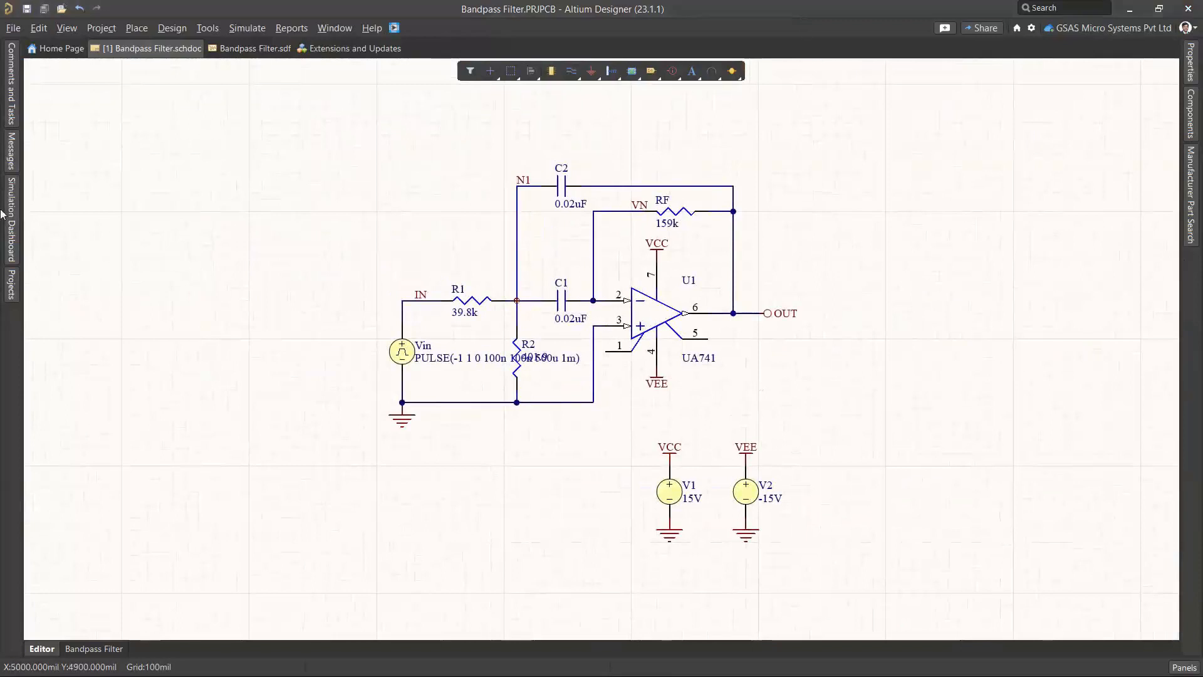
pyautogui.click(12, 200)
pyautogui.click(78, 208)
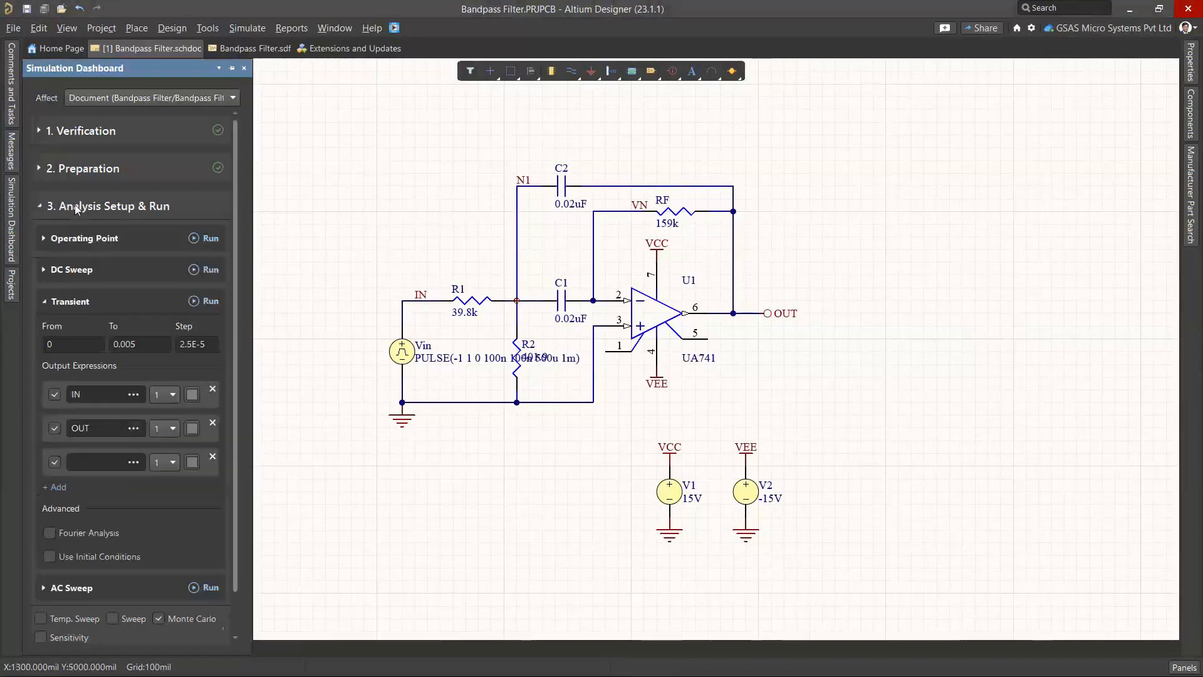
pyautogui.scroll(-2, 144, 414)
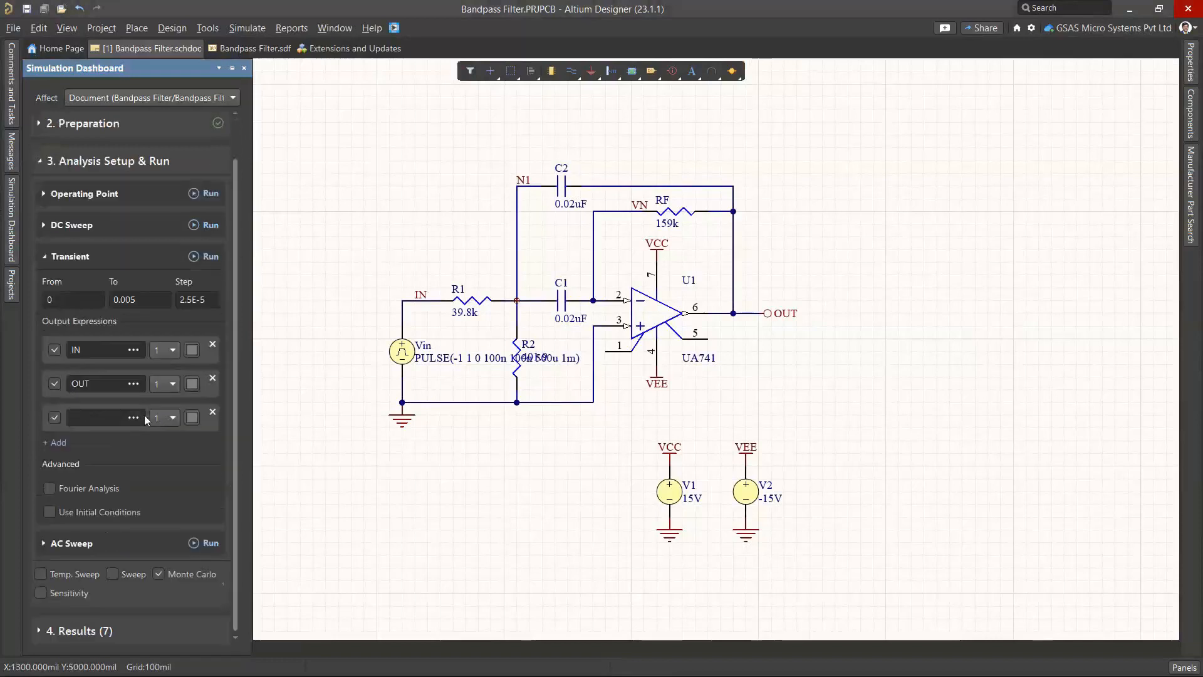
pyautogui.scroll(2, 139, 413)
pyautogui.click(45, 302)
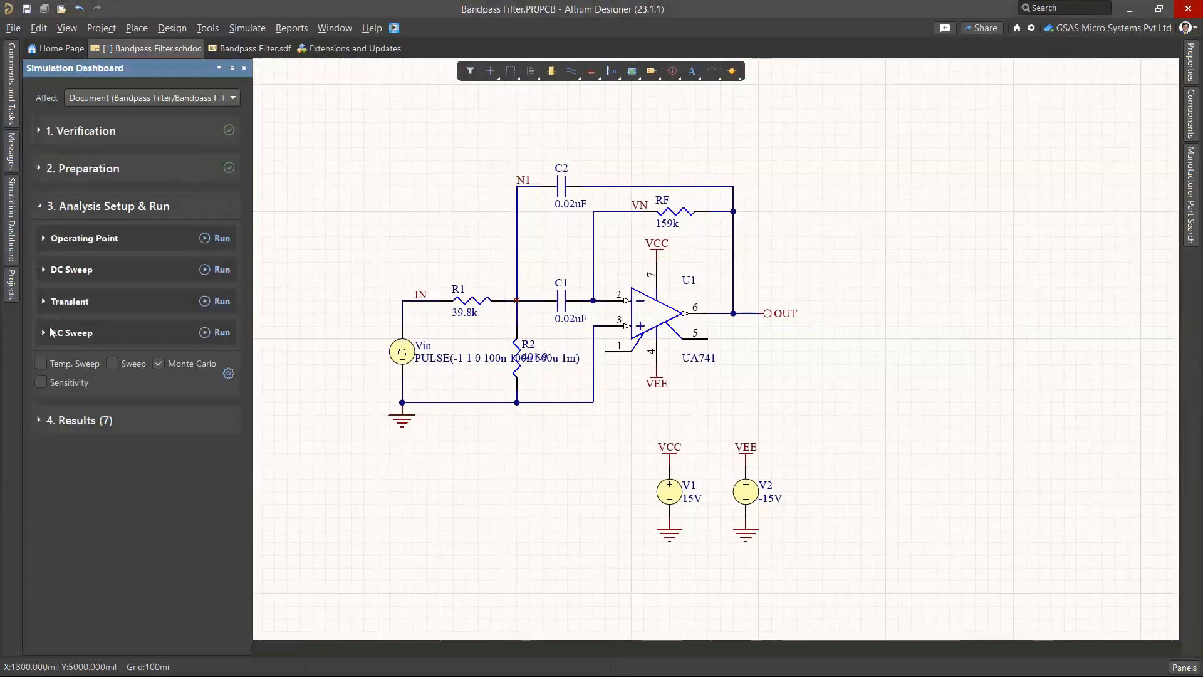
pyautogui.click(51, 326)
pyautogui.click(50, 326)
pyautogui.click(40, 363)
# Run the AC sweep and highlight the V(IN) and V(OUT) traces on the plot
pyautogui.click(219, 338)
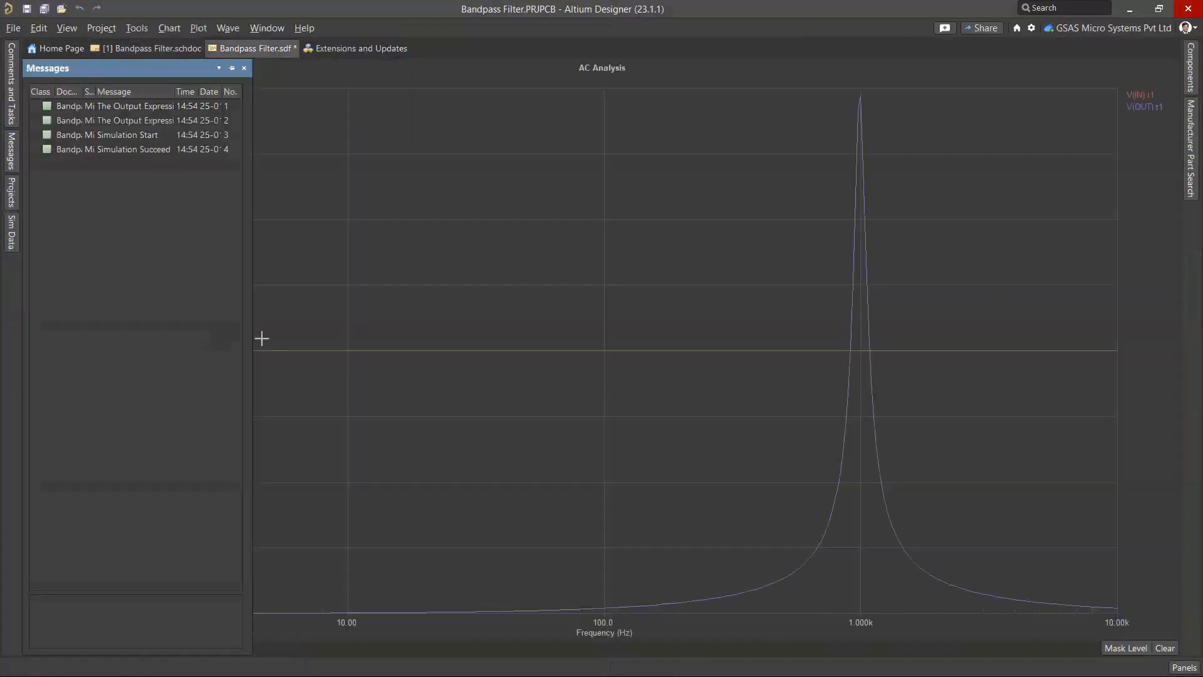
pyautogui.click(1142, 95)
pyautogui.click(1144, 107)
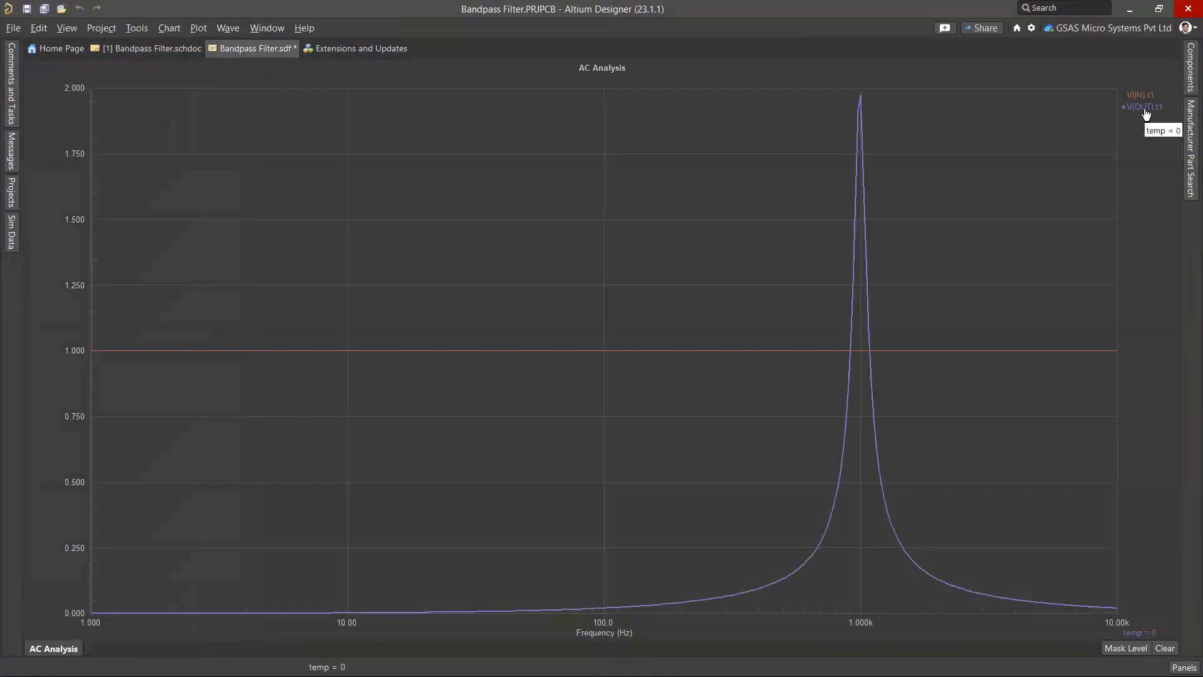
pyautogui.click(1139, 95)
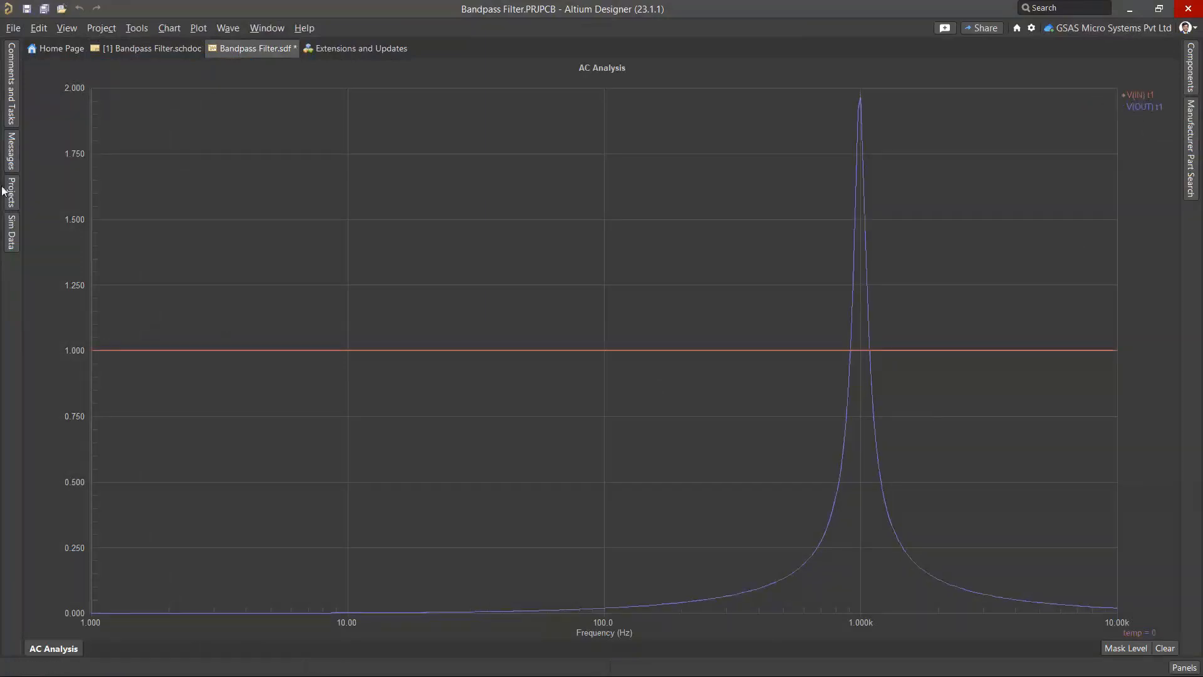
# Review the V(OUT) measurements in Sim Data, then reopen Bandpass Filter.schdoc from Projects
pyautogui.click(14, 139)
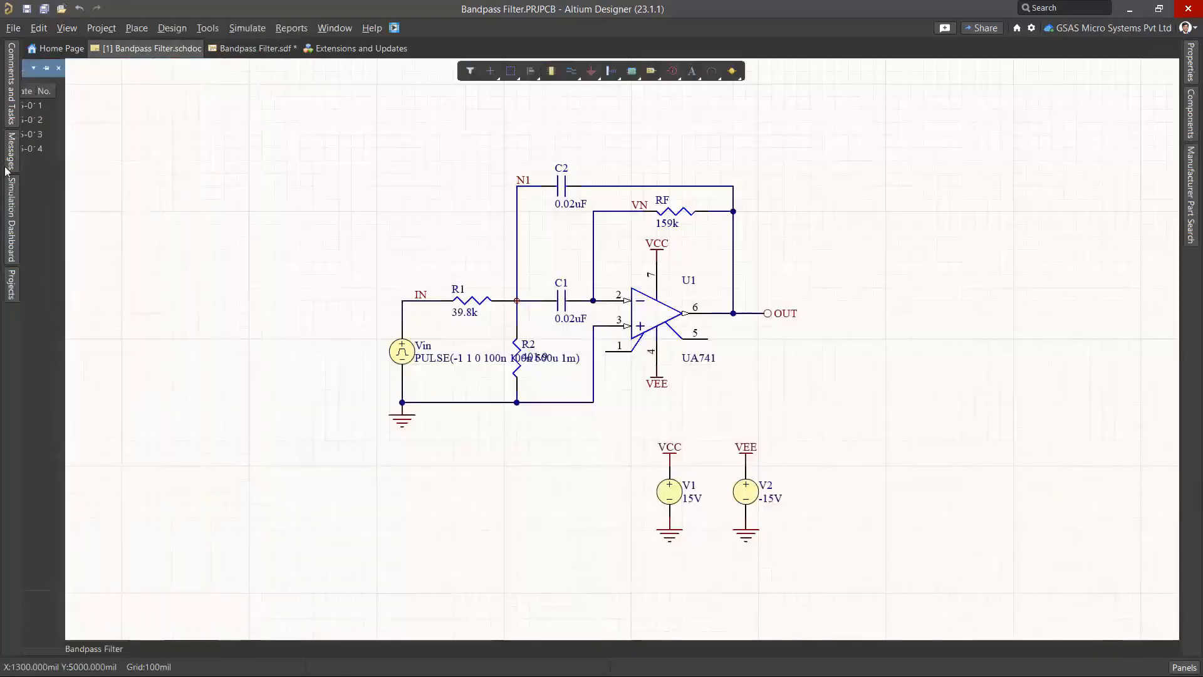
pyautogui.click(12, 197)
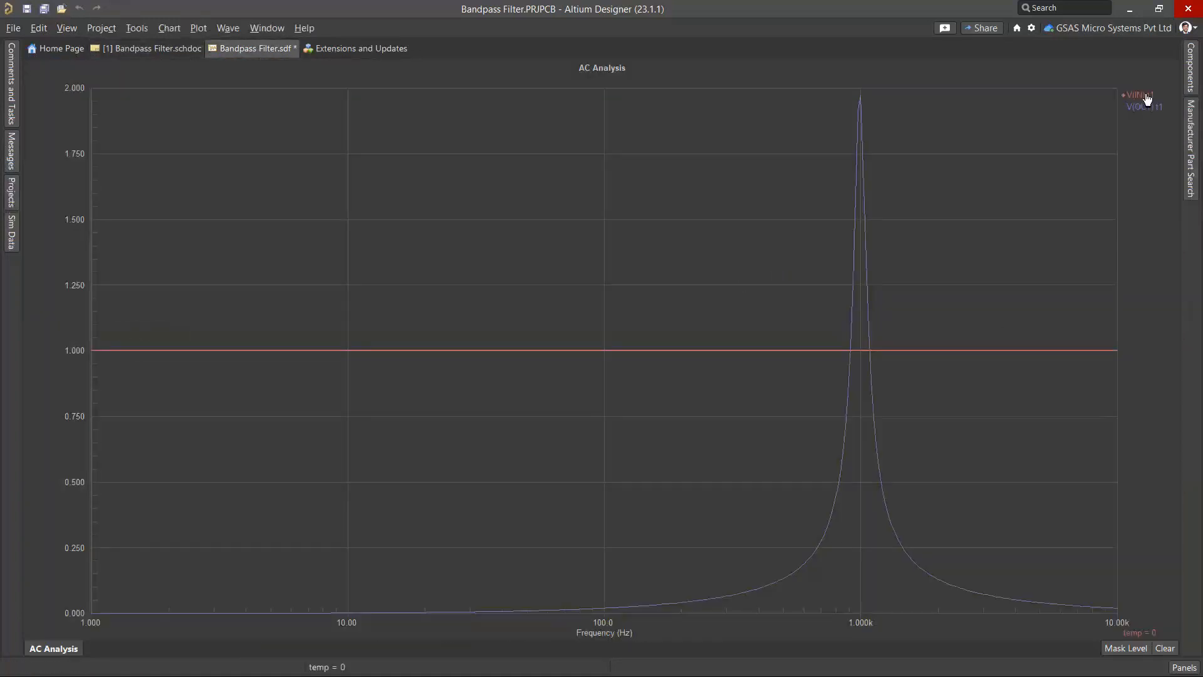
pyautogui.click(1144, 108)
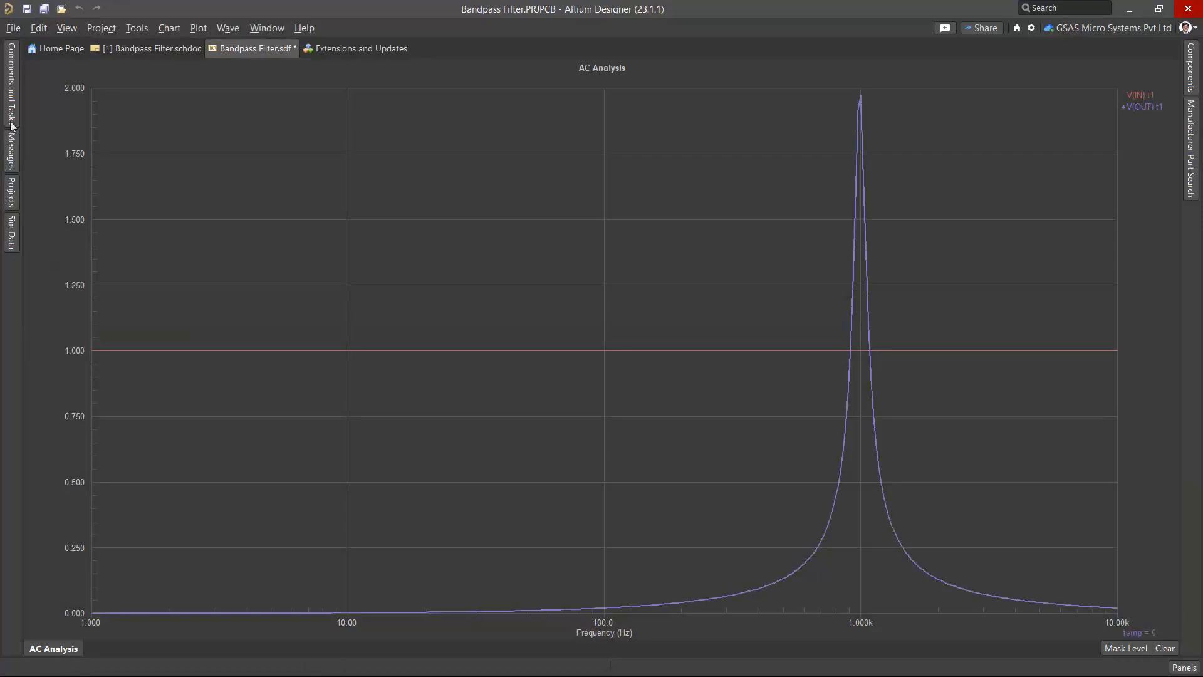
pyautogui.click(15, 227)
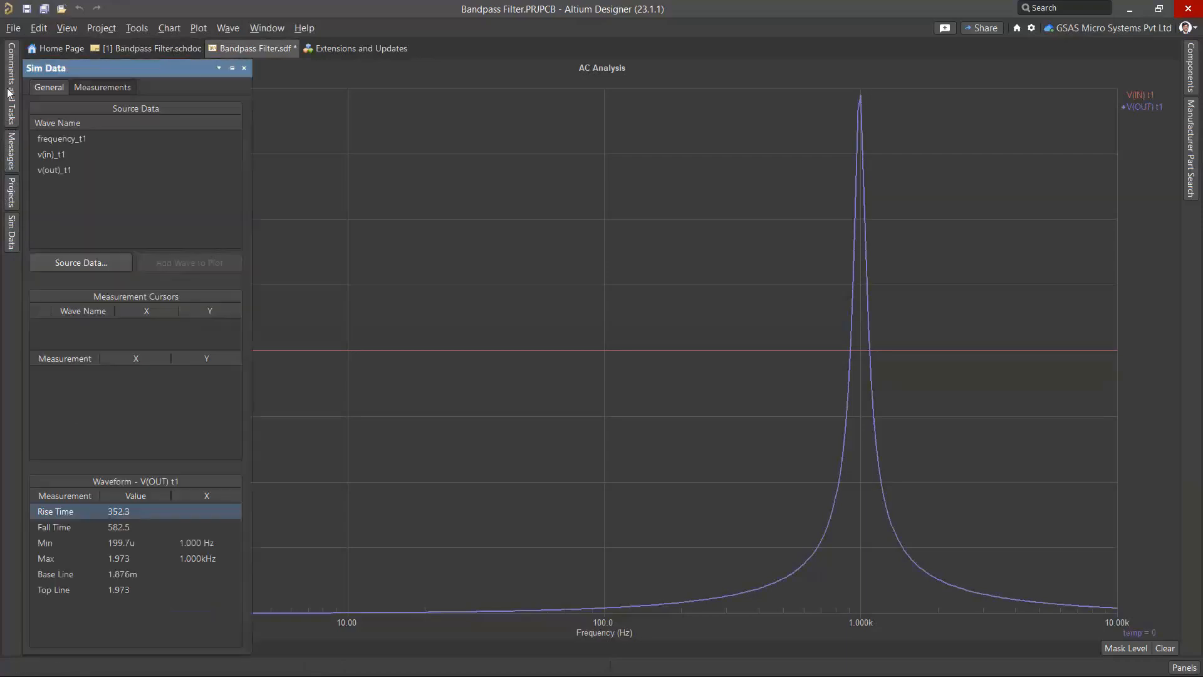
pyautogui.click(14, 199)
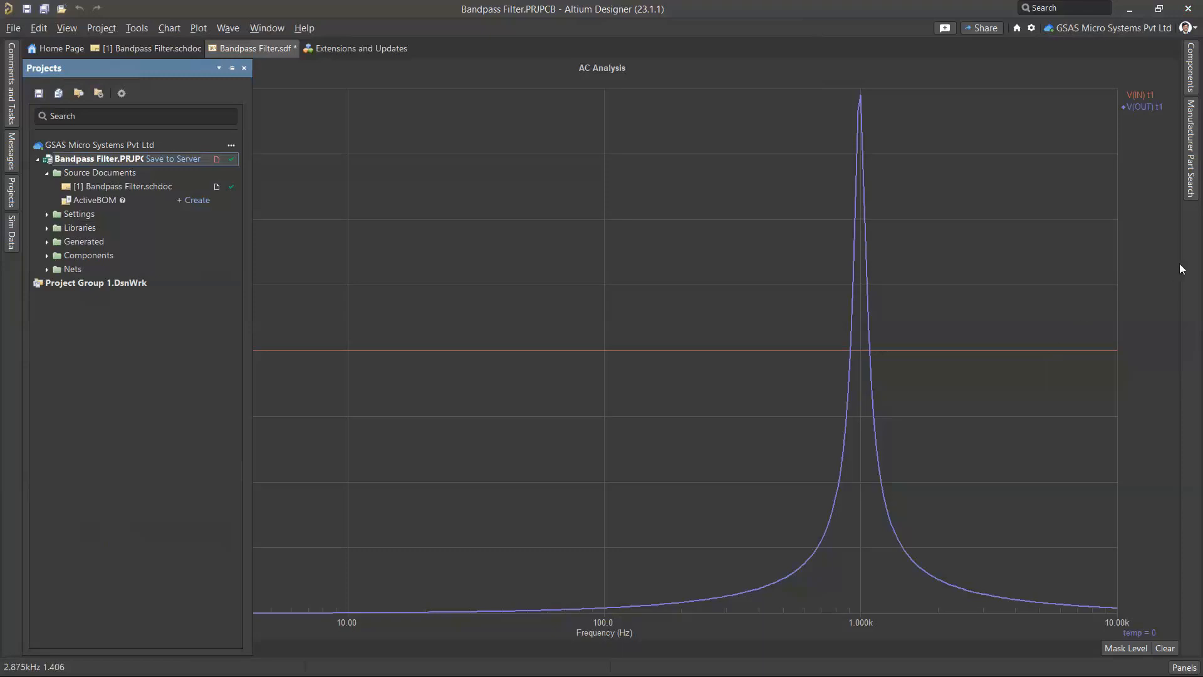
pyautogui.doubleClick(158, 189)
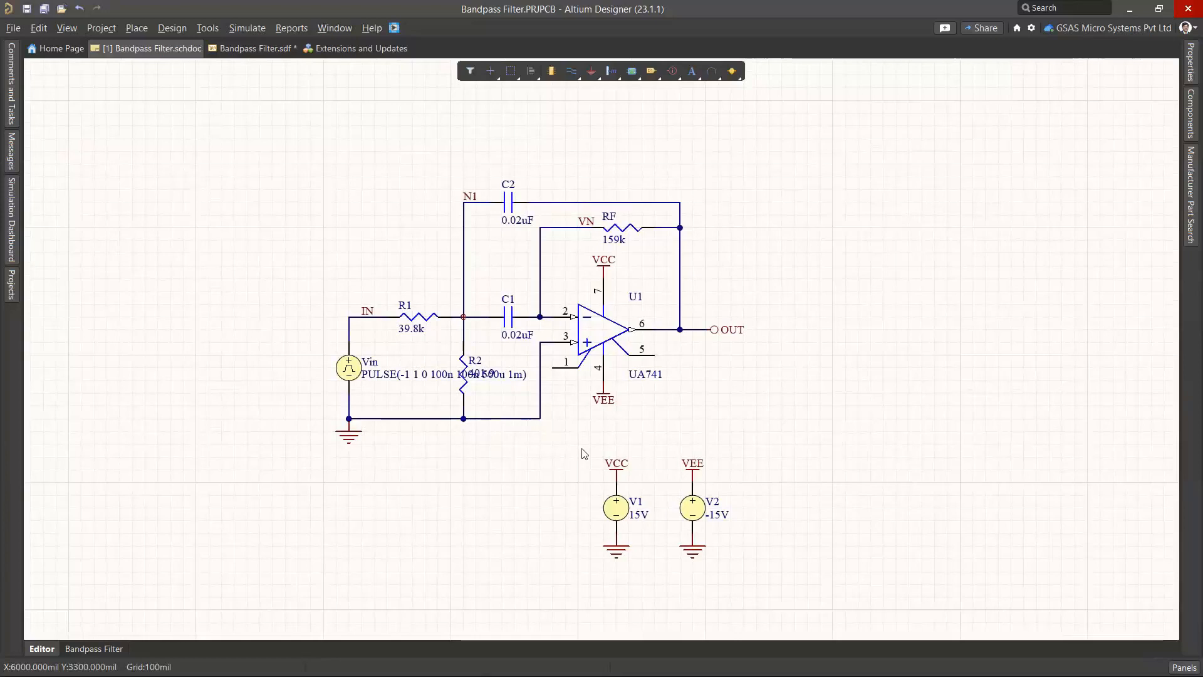
# Return to the PowerPoint slide show and advance past Demonstration and Agenda to Summary
pyautogui.hotkey('alt', 'Tab')
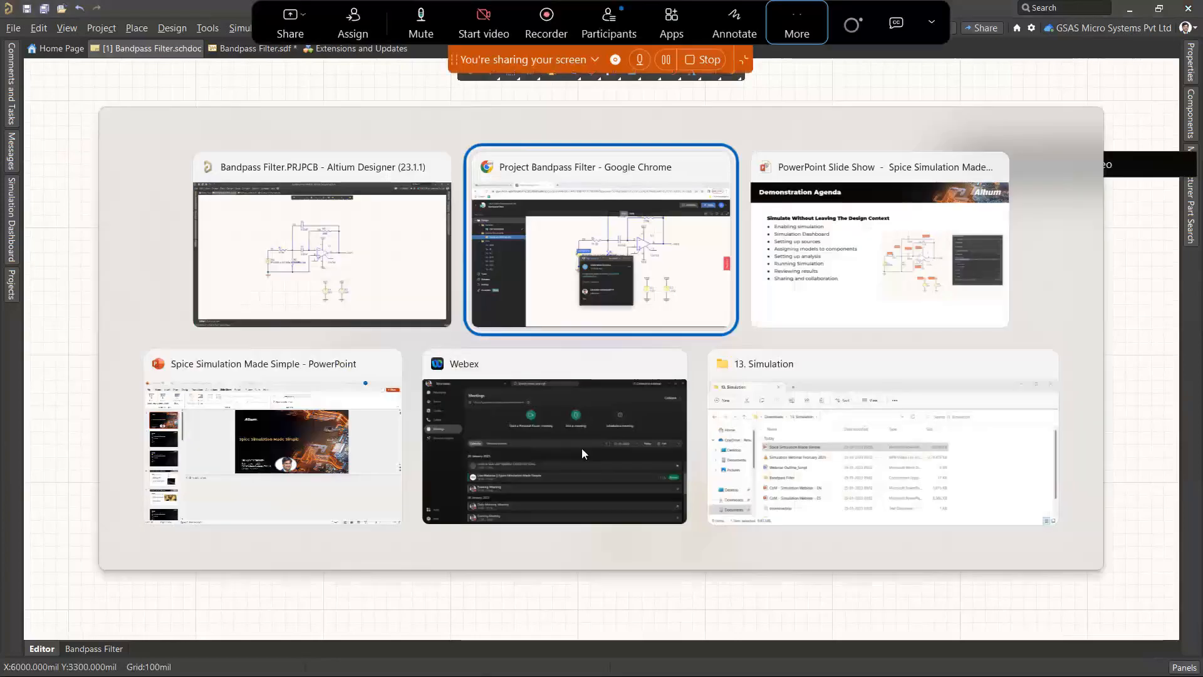
pyautogui.hotkey('alt', 'Tab')
pyautogui.press('Right')
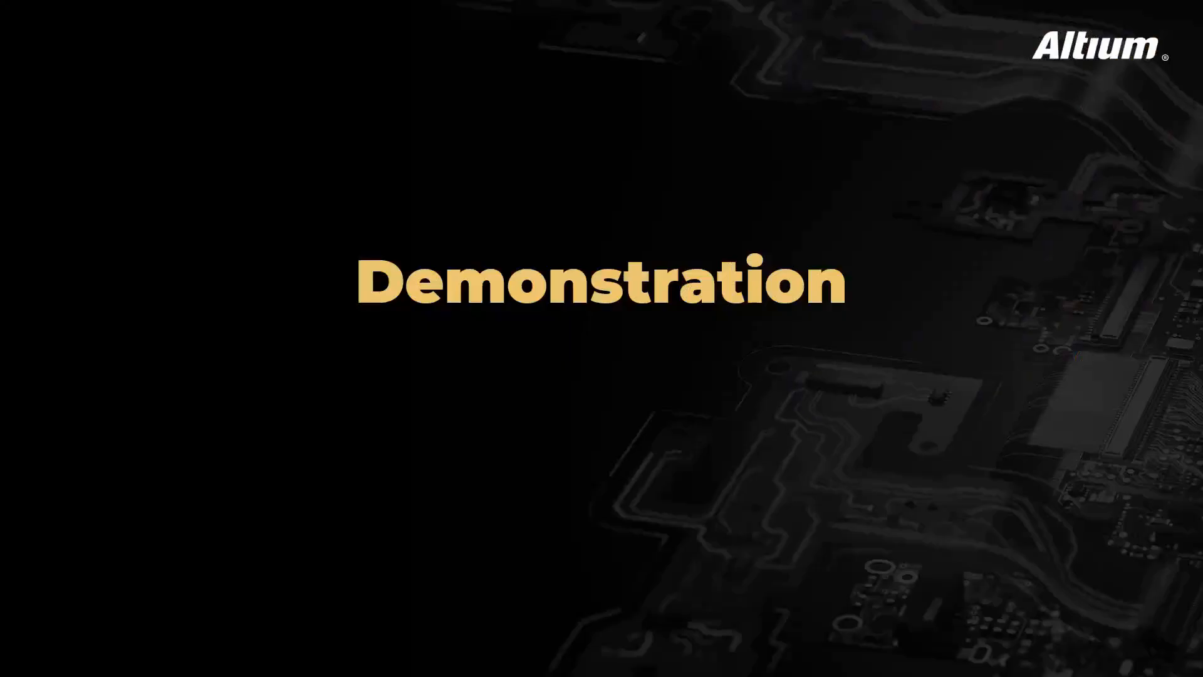
pyautogui.press('Right')
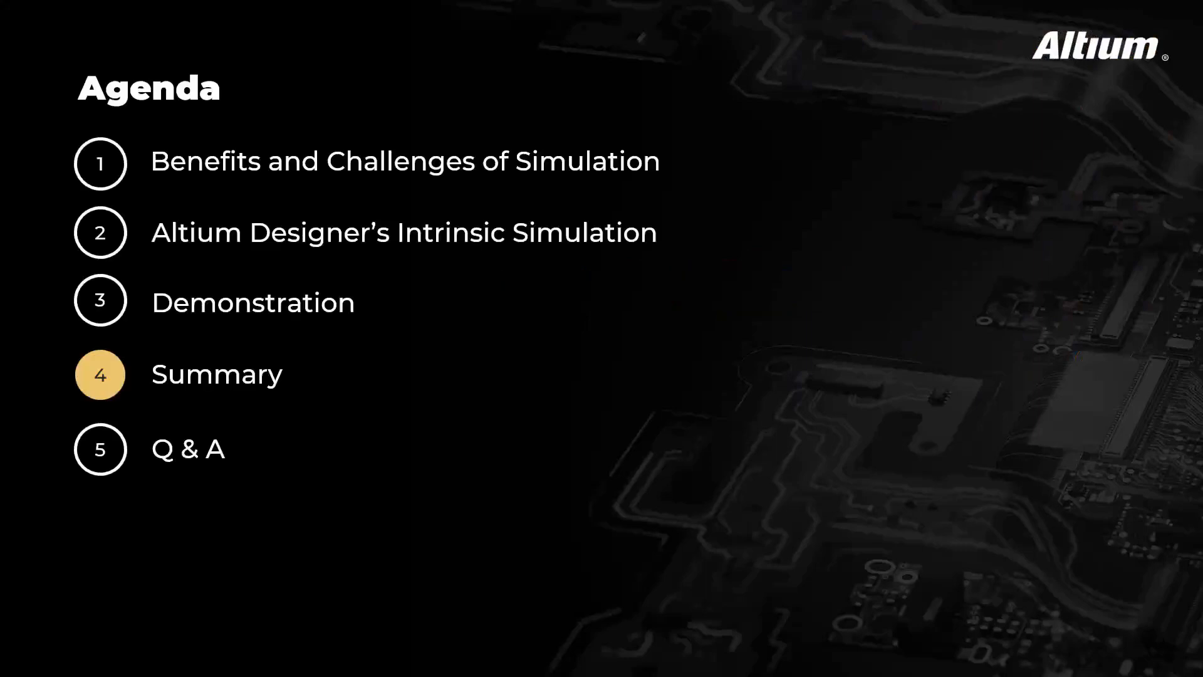
pyautogui.press('Right')
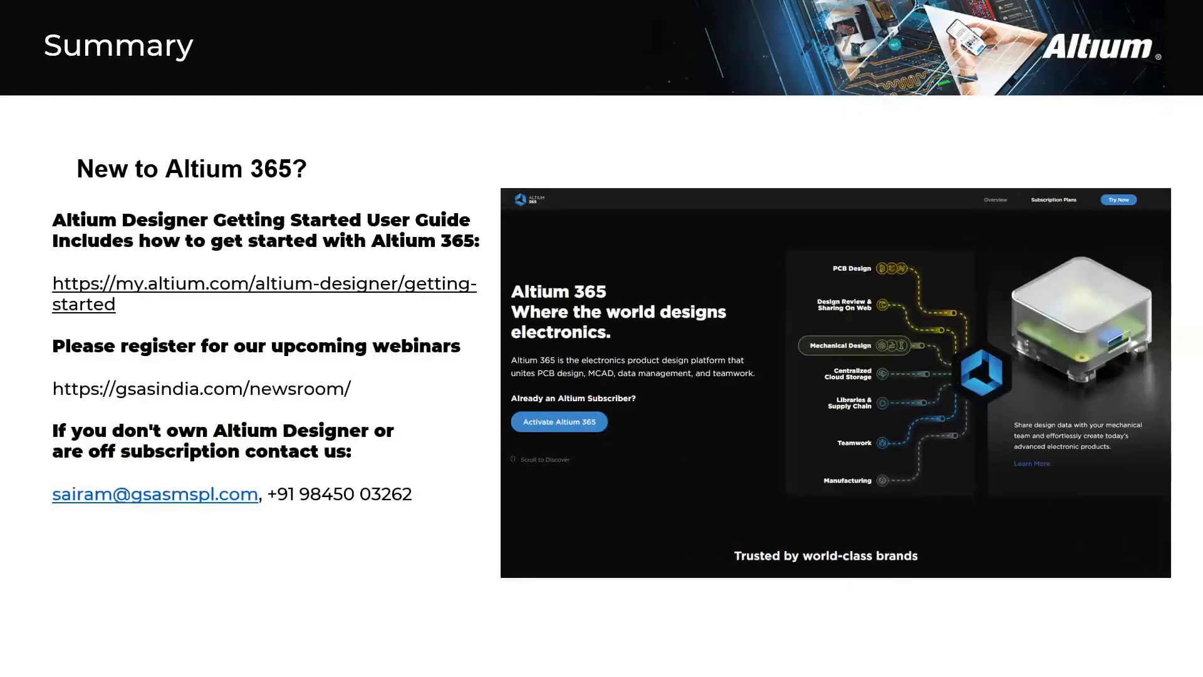